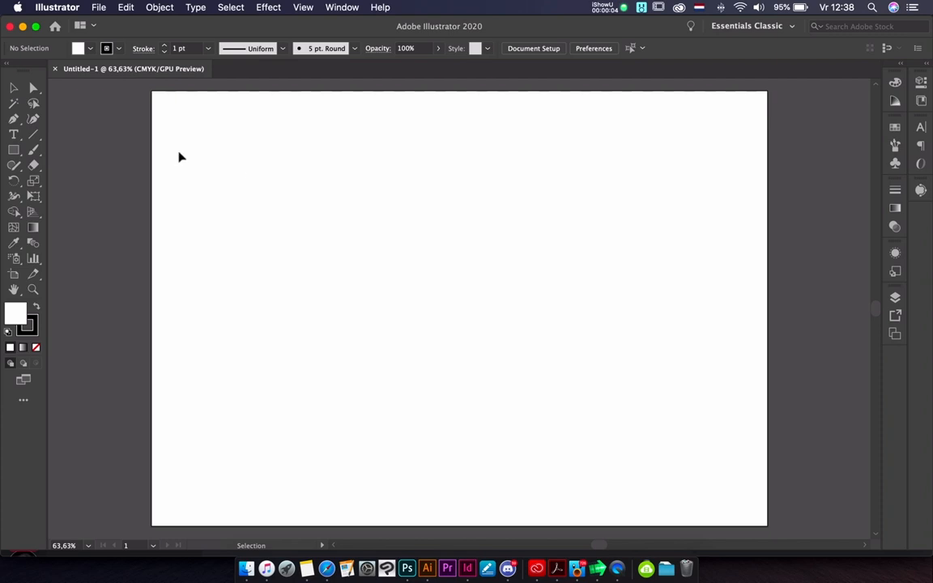
Create a wide area text frame near the artboard's top and replace its placeholder text with six short lines of random letters.
{"action": "left_click", "coordinate": [14, 135]}
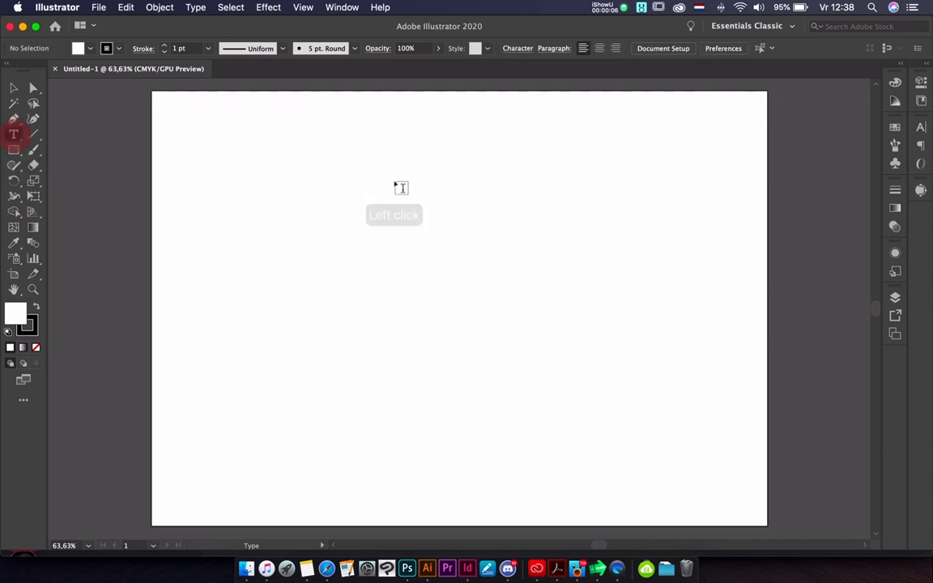
{"action": "left_click_drag", "start_coordinate": [233, 144], "coordinate": [568, 214]}
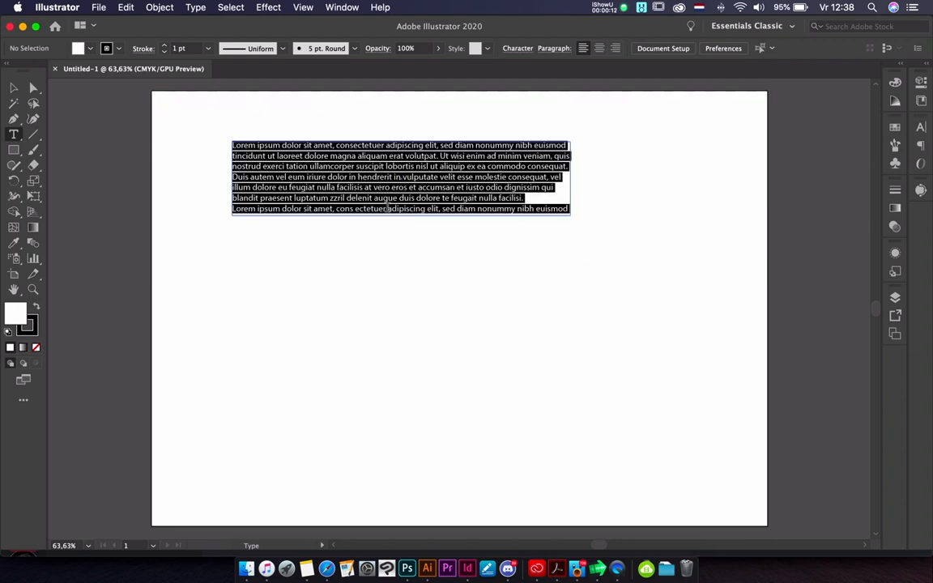
{"action": "key", "text": "BackSpace"}
{"action": "type", "text": "dasdsadasdasd"}
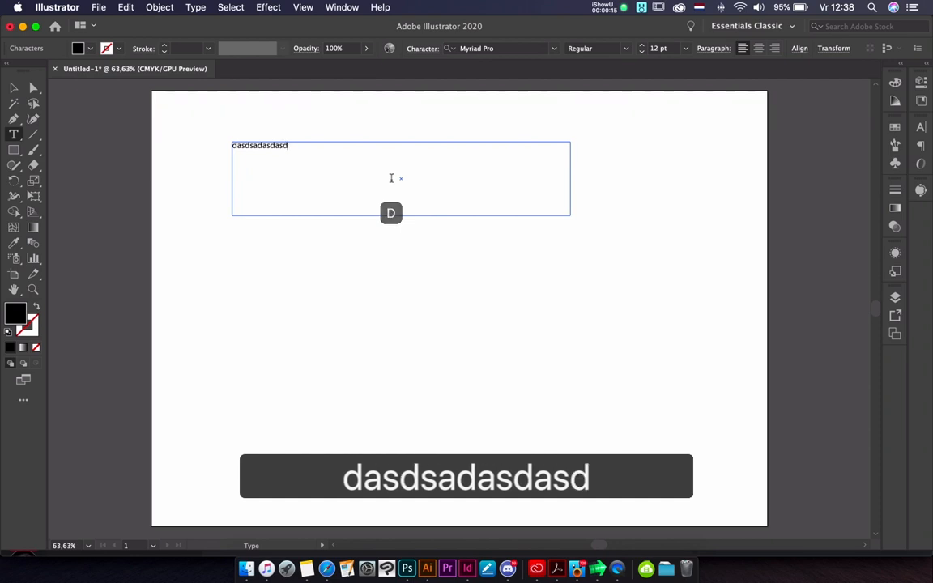
{"action": "key", "text": "Return"}
{"action": "type", "text": "dsadasda"}
{"action": "key", "text": "Return"}
{"action": "type", "text": "asdsadsada"}
{"action": "key", "text": "Return"}
{"action": "type", "text": "asdsadsada"}
{"action": "key", "text": "Return"}
{"action": "type", "text": "asdasdsa"}
{"action": "key", "text": "Return"}
{"action": "type", "text": "dasdsad"}
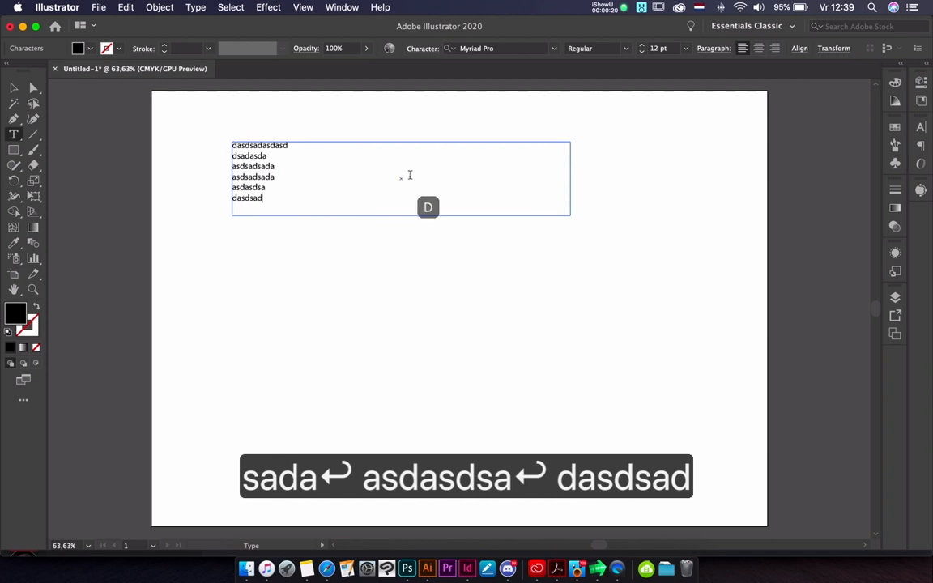
Extend the text frame's height downward without scaling the text, and delete the frame.
{"action": "left_click", "coordinate": [13, 87]}
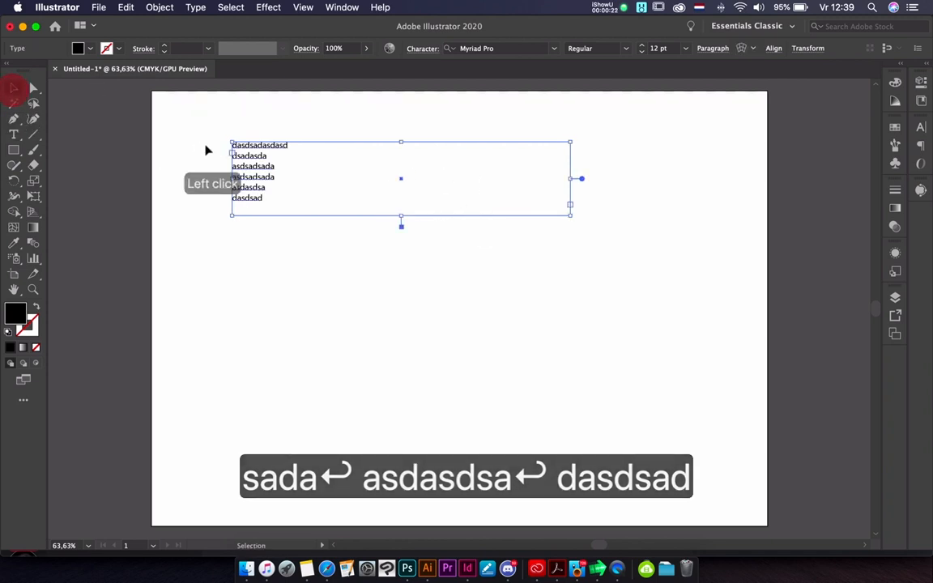
{"action": "left_click_drag", "start_coordinate": [571, 219], "coordinate": [566, 253]}
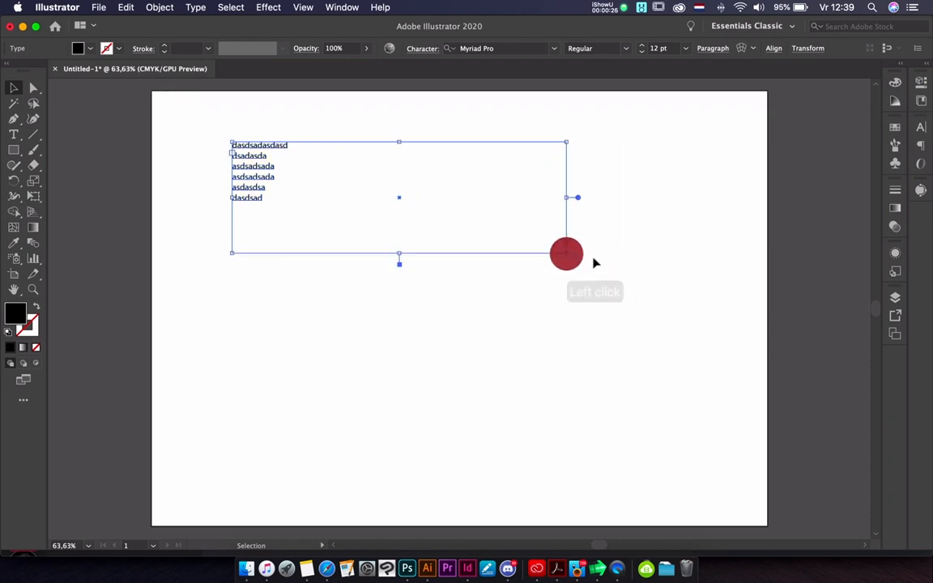
{"action": "key", "text": "BackSpace"}
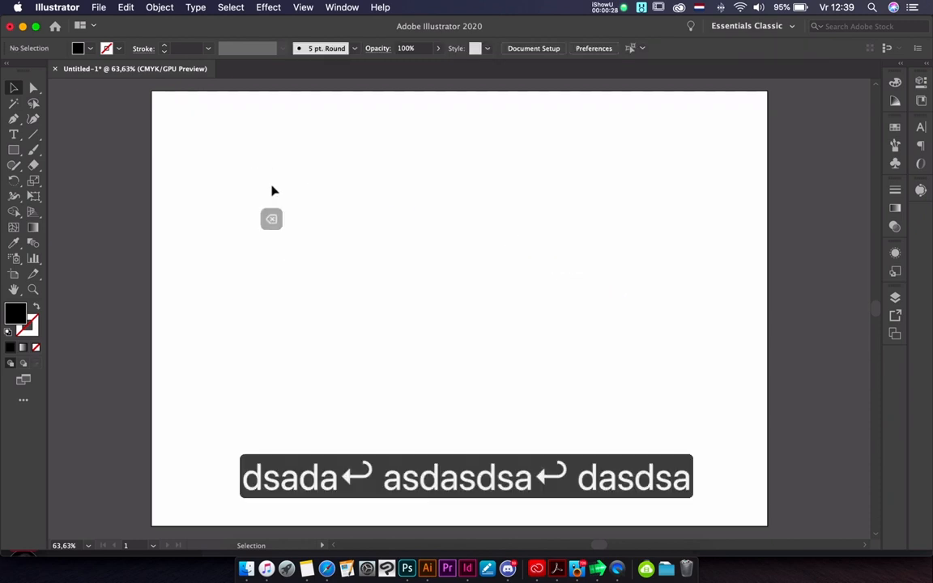
Add a point text object reading "SKILL FOR ILLLUSTRATOR" in the upper part of the artboard.
{"action": "left_click", "coordinate": [14, 134]}
{"action": "left_click", "coordinate": [261, 164]}
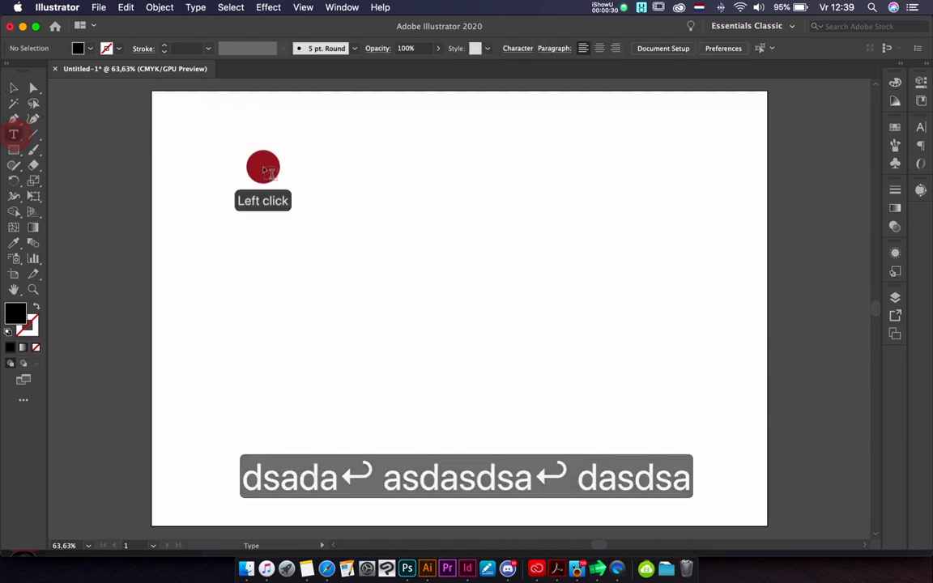
{"action": "key", "text": "BackSpace"}
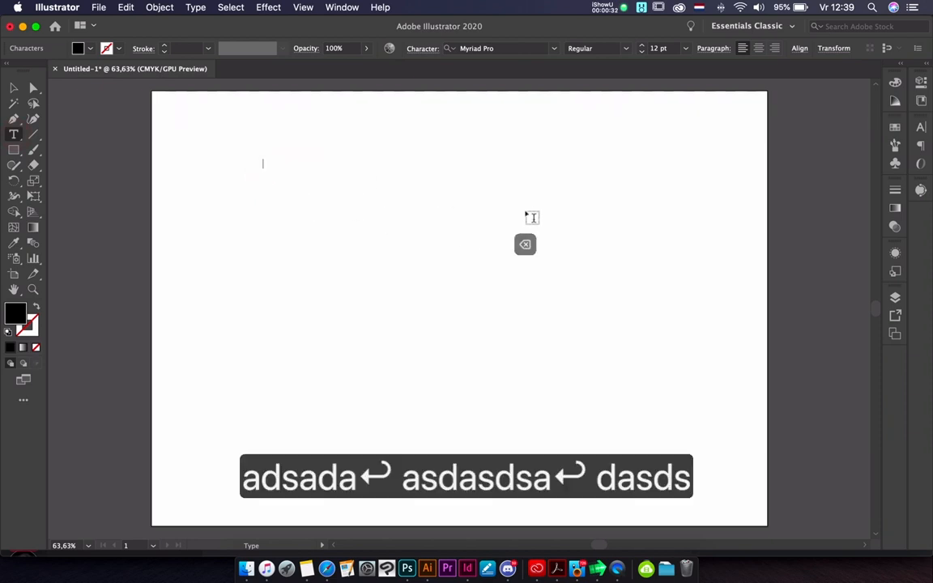
{"action": "type", "text": "S"}
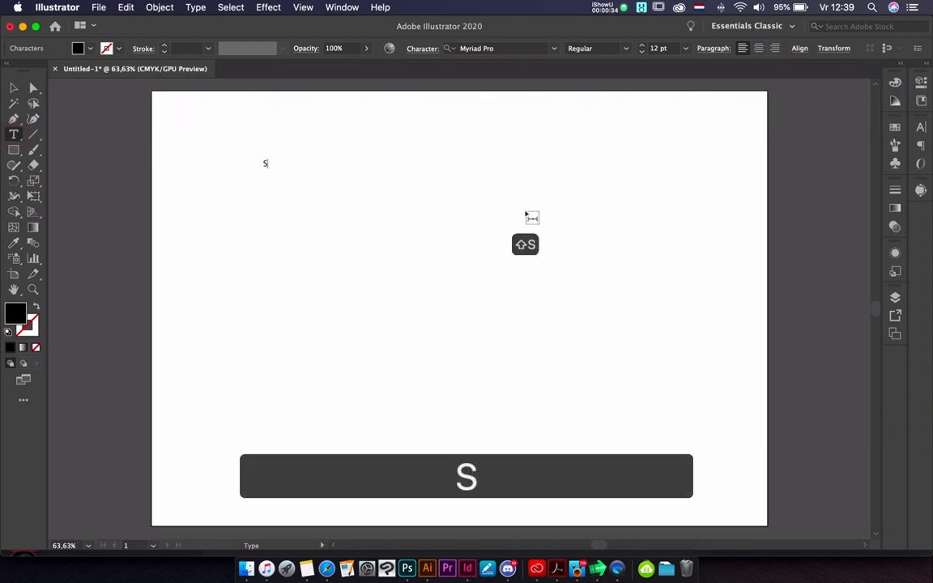
{"action": "type", "text": "KINNNNNNN"}
{"action": "key", "text": "BackSpace"}
{"action": "key", "text": "BackSpace"}
{"action": "key", "text": "BackSpace"}
{"action": "key", "text": "BackSpace"}
{"action": "key", "text": "BackSpace"}
{"action": "type", "text": "LL FOR"}
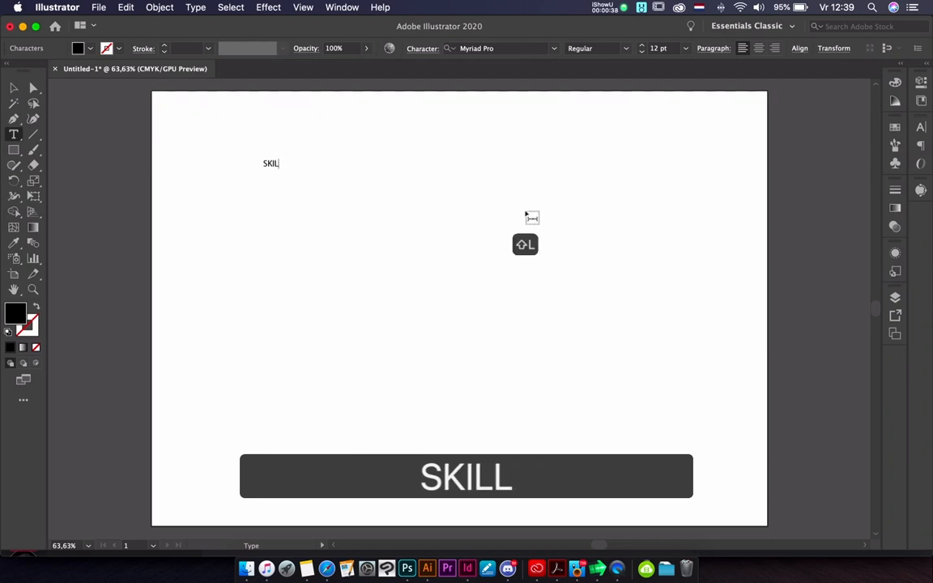
{"action": "type", "text": " ILLLUSTR"}
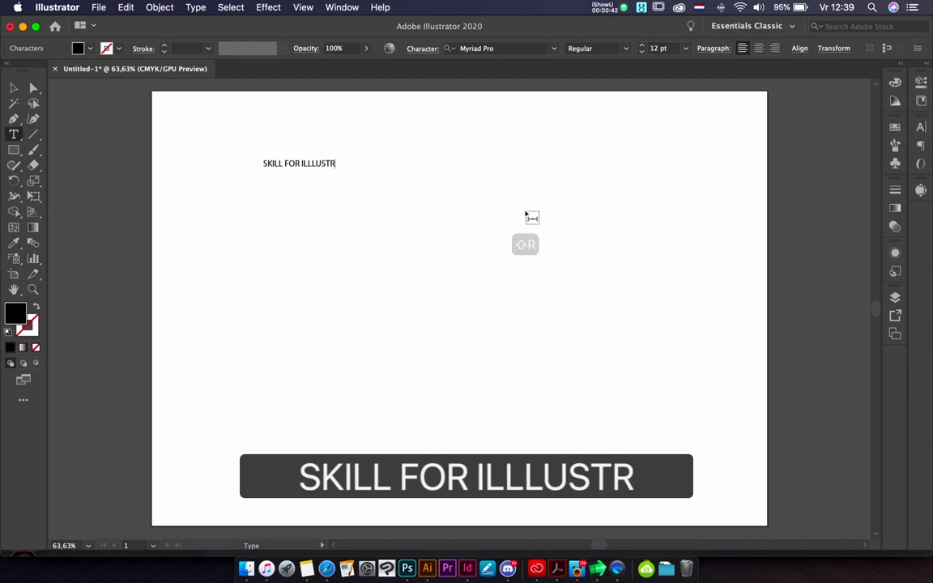
{"action": "type", "text": "ATOR"}
{"action": "key", "text": "Escape"}
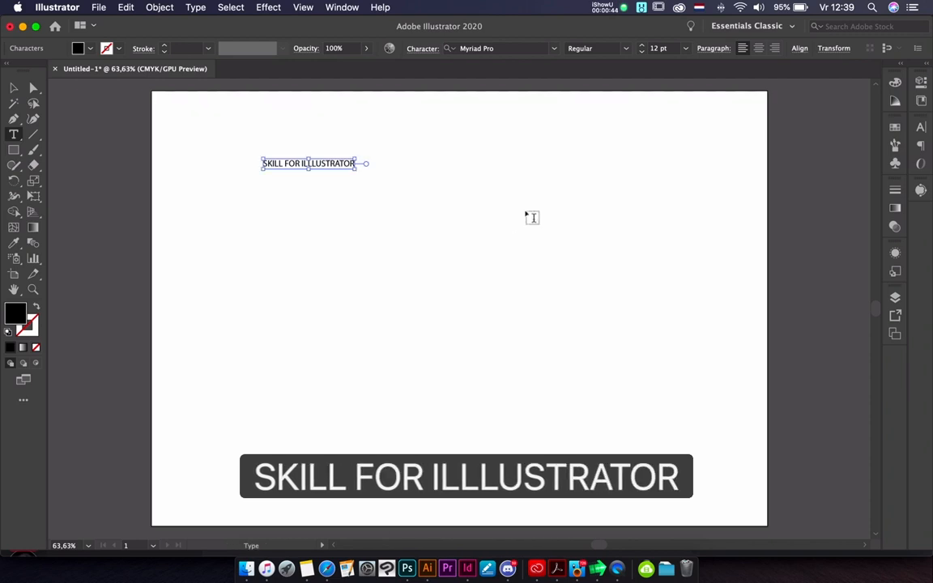
Set the font of all the characters in the text to Fira Sans Bold.
{"action": "key", "text": "super+a"}
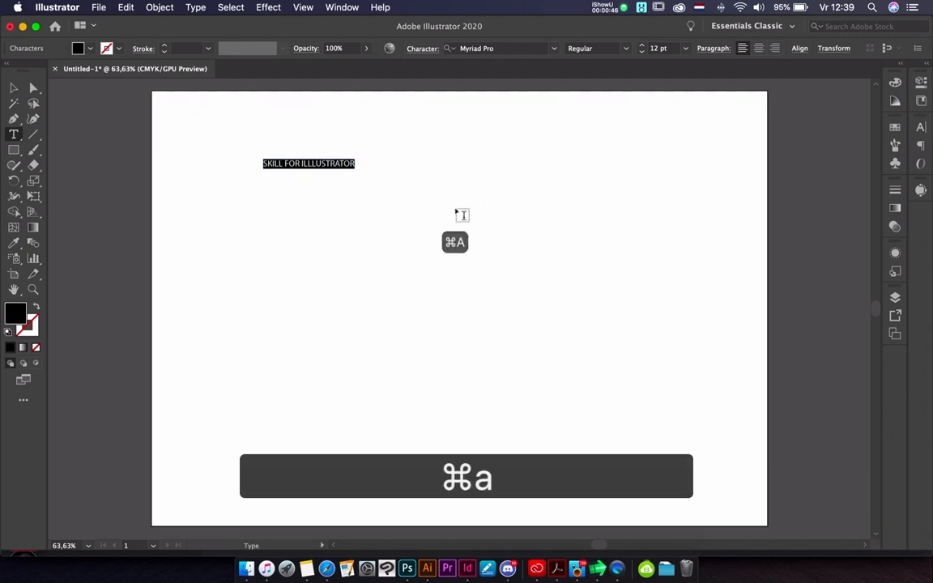
{"action": "left_click", "coordinate": [554, 51]}
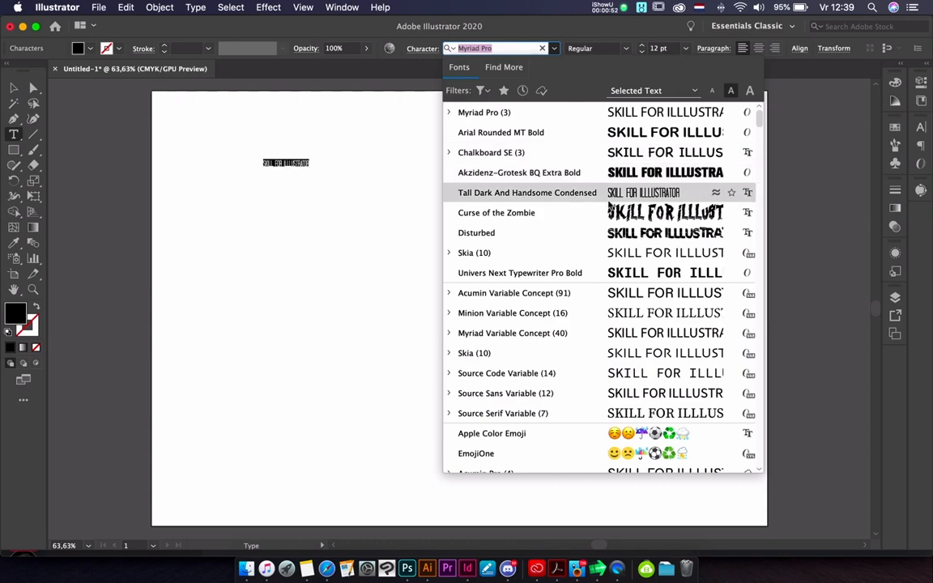
{"action": "scroll", "coordinate": [579, 270], "scroll_direction": "down", "scroll_amount": 15}
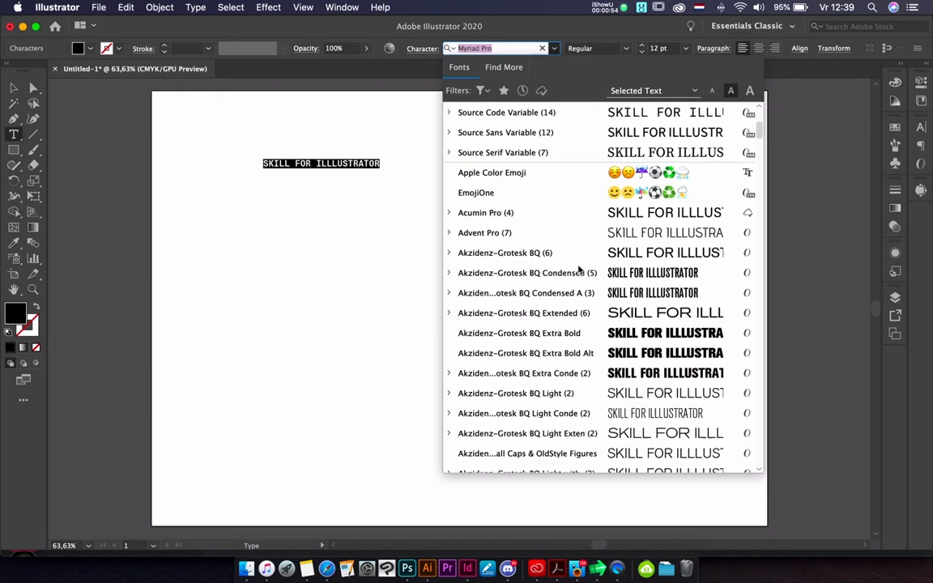
{"action": "scroll", "coordinate": [578, 270], "scroll_direction": "down", "scroll_amount": 5}
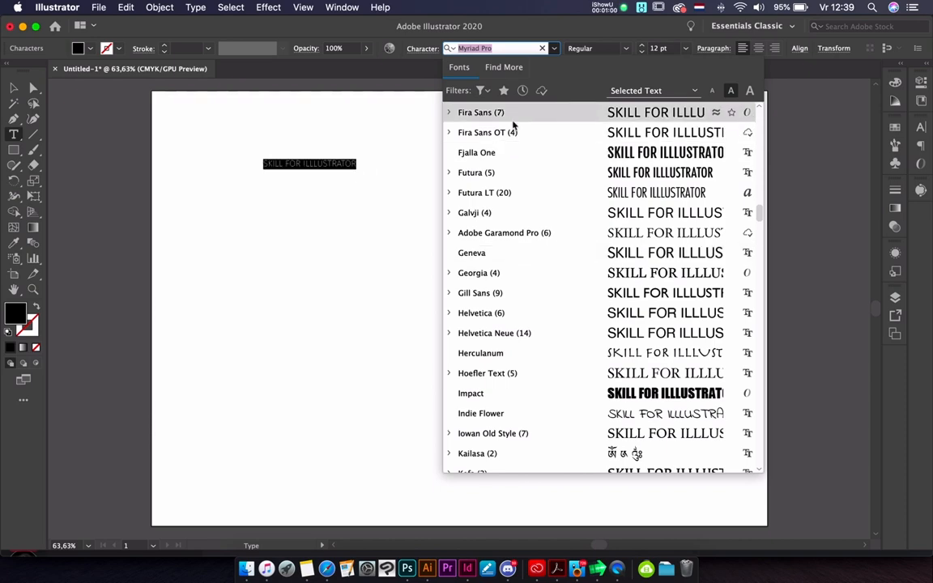
{"action": "left_click", "coordinate": [449, 113]}
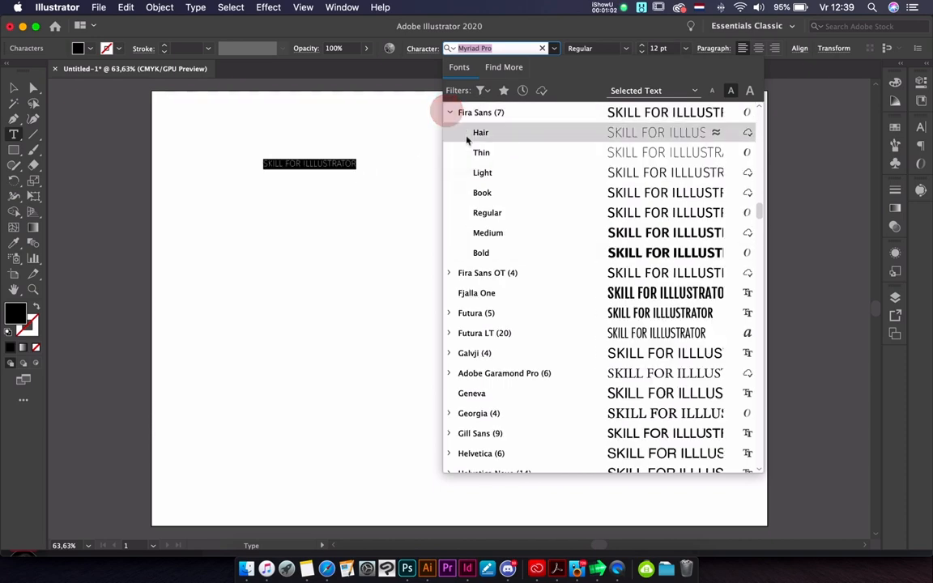
{"action": "left_click", "coordinate": [513, 251]}
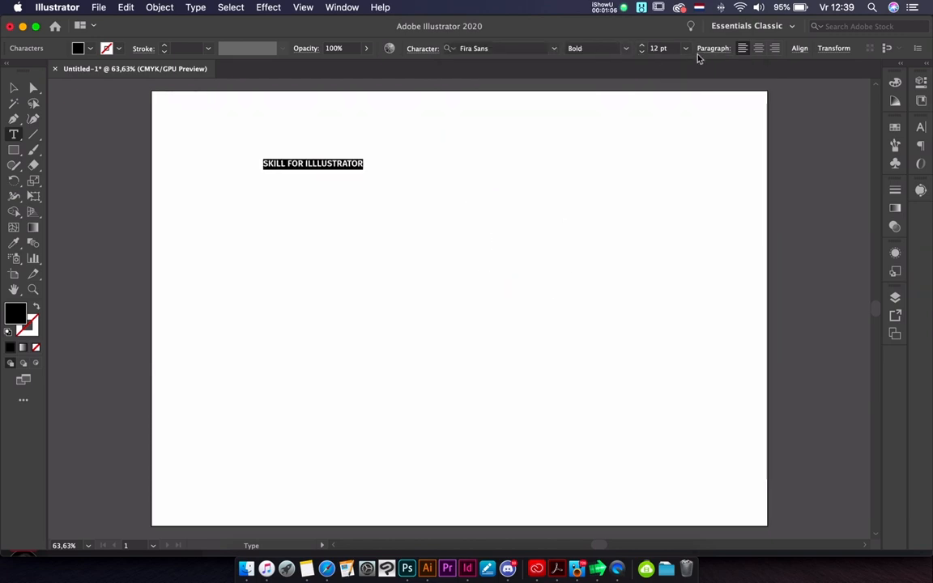
Set the text size to 60 pt and move the text down and slightly left on the artboard.
{"action": "left_click", "coordinate": [686, 48]}
{"action": "left_click", "coordinate": [704, 265]}
{"action": "left_click", "coordinate": [14, 88]}
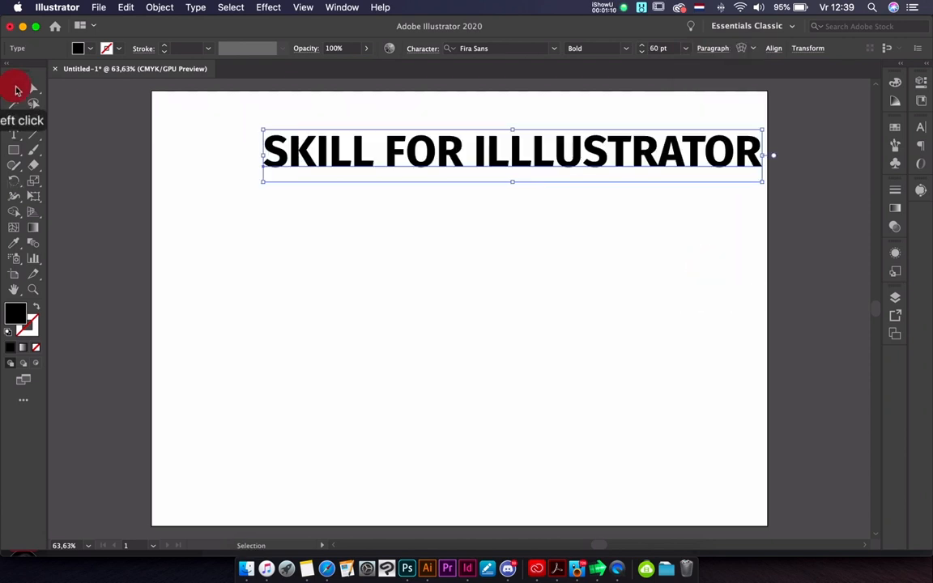
{"action": "left_click_drag", "start_coordinate": [435, 173], "coordinate": [410, 229]}
{"action": "left_click", "coordinate": [397, 146]}
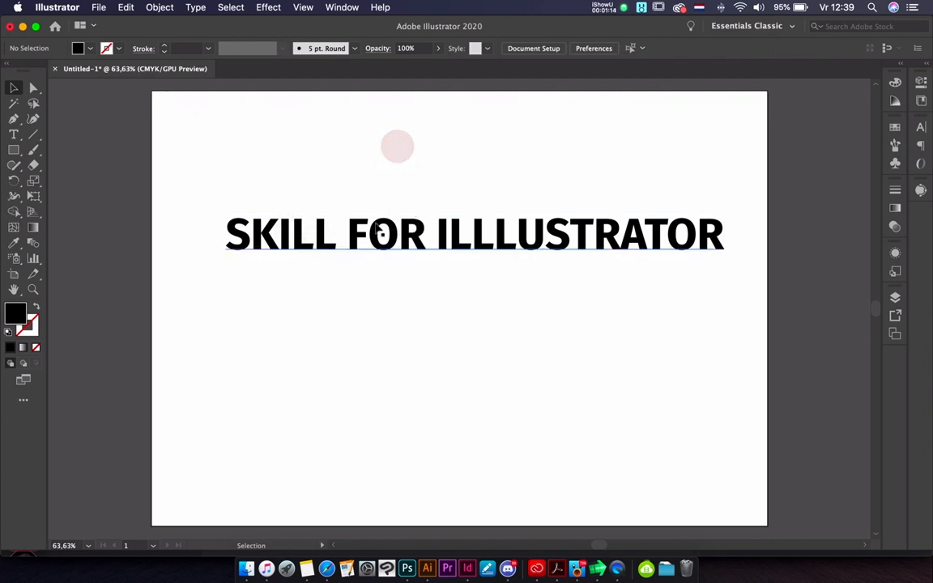
Convert the text to outlines and move the outlined group slightly down.
{"action": "left_click", "coordinate": [396, 234]}
{"action": "left_click", "coordinate": [197, 6]}
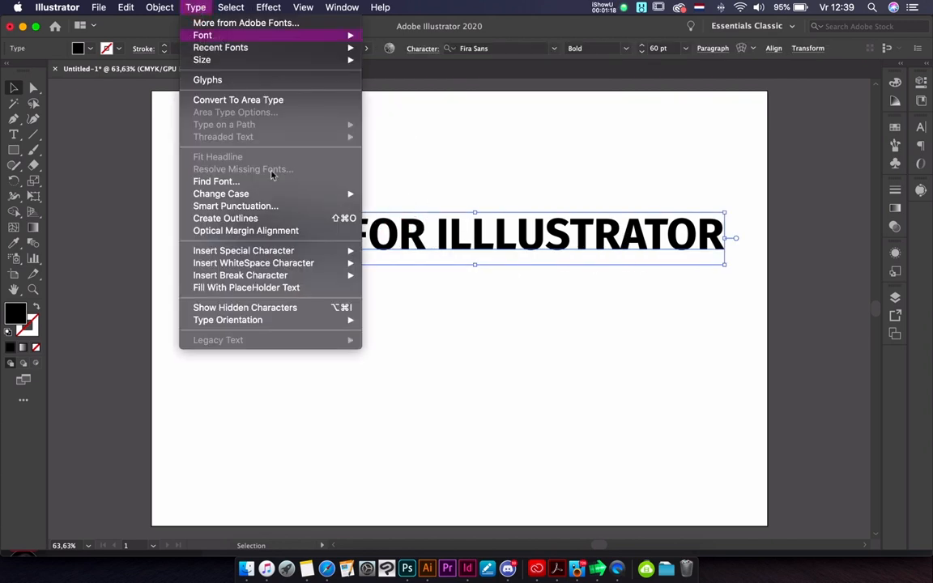
{"action": "left_click", "coordinate": [230, 219]}
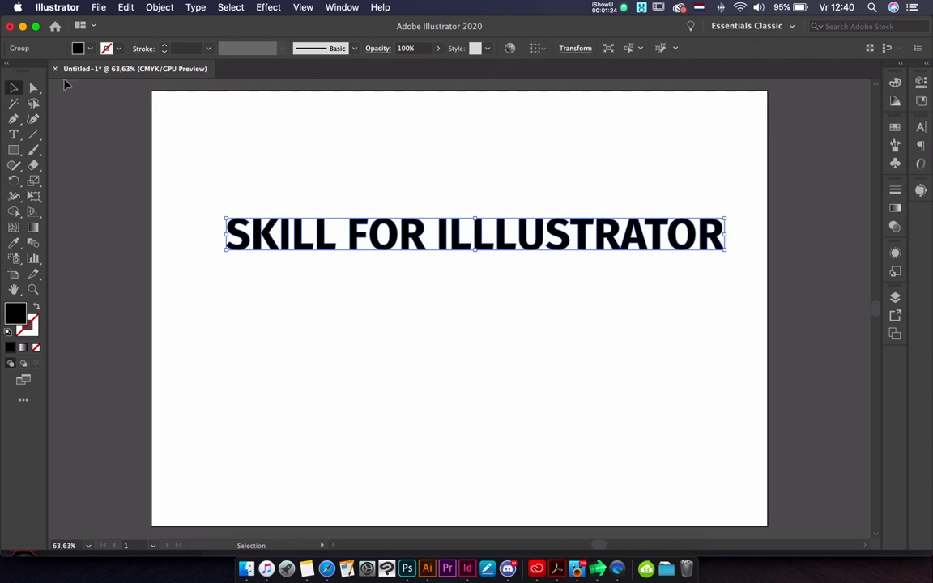
{"action": "left_click", "coordinate": [17, 84]}
{"action": "left_click_drag", "start_coordinate": [445, 200], "coordinate": [450, 244]}
{"action": "left_click", "coordinate": [354, 167]}
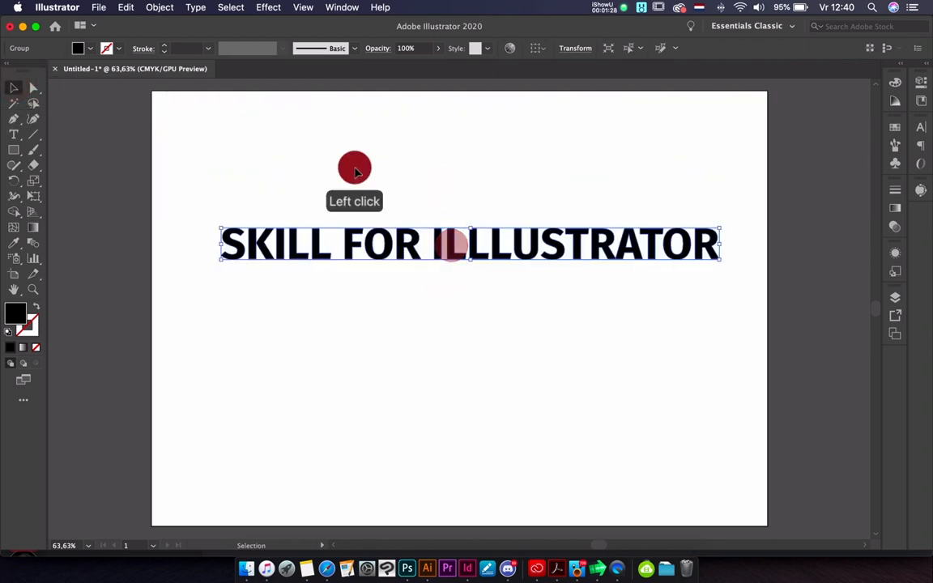
Ungroup the outlined text into separate letter shapes.
{"action": "left_click", "coordinate": [418, 247]}
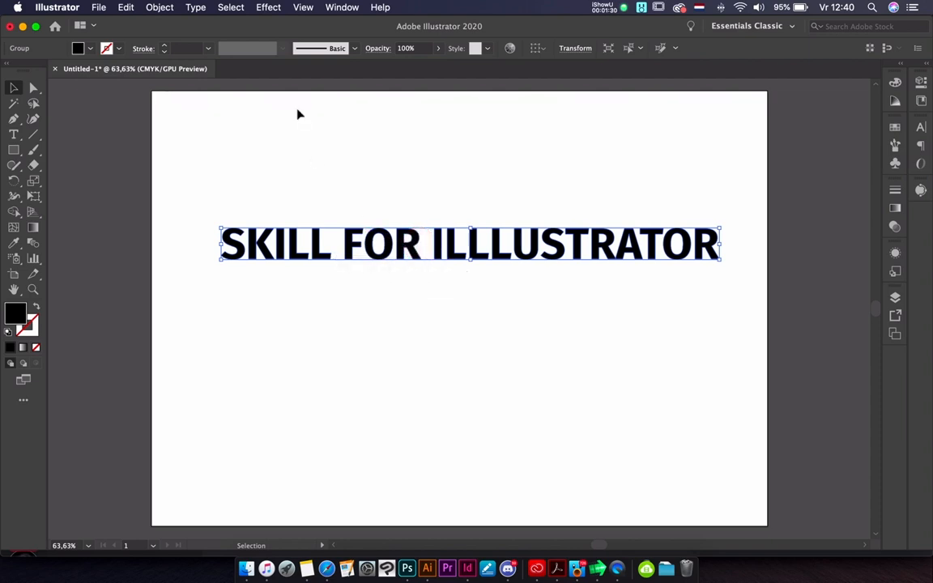
{"action": "left_click", "coordinate": [161, 7]}
{"action": "left_click", "coordinate": [178, 81]}
{"action": "left_click", "coordinate": [429, 292]}
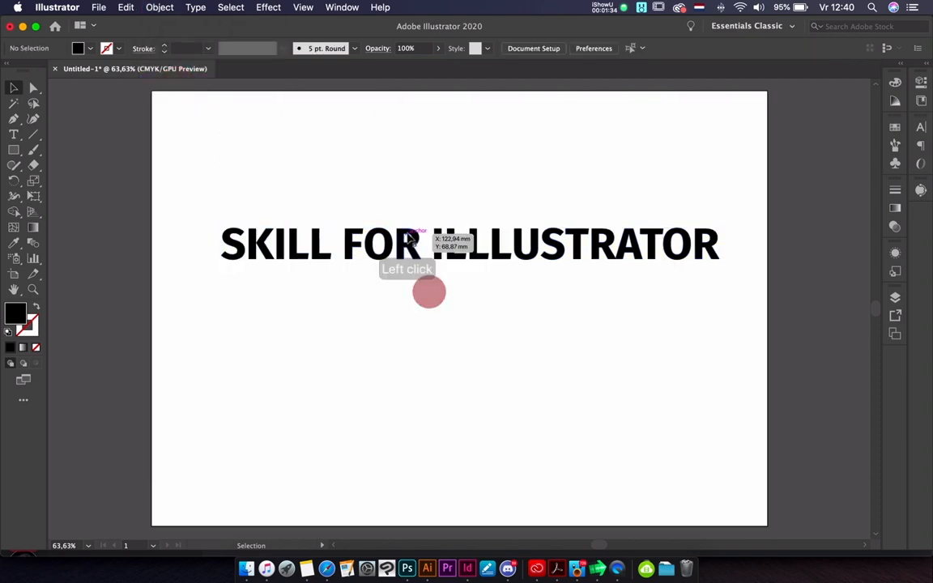
Try moving the letters R and F of "FOR" above the line of text, and undo both moves.
{"action": "left_click", "coordinate": [410, 241]}
{"action": "left_click_drag", "start_coordinate": [411, 241], "coordinate": [409, 183]}
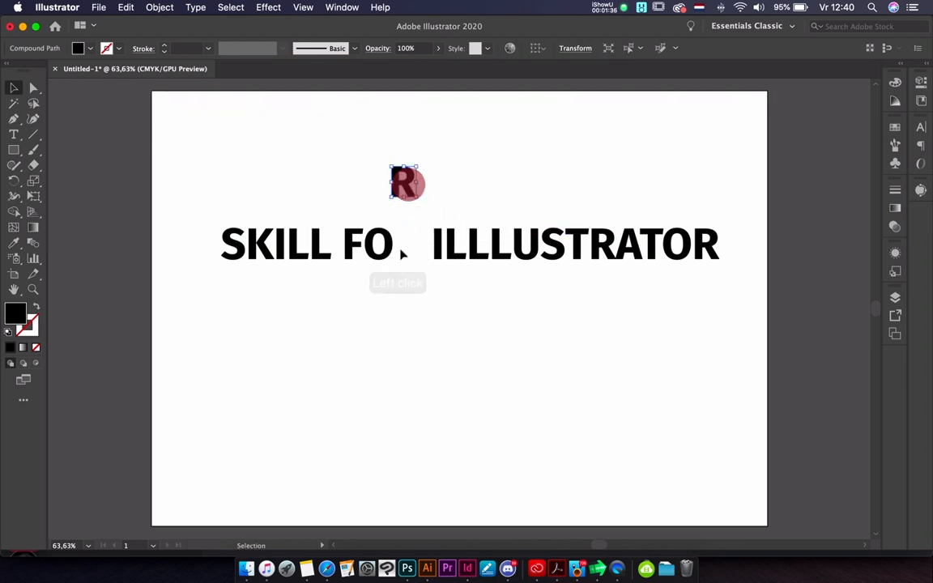
{"action": "left_click_drag", "start_coordinate": [359, 246], "coordinate": [355, 172]}
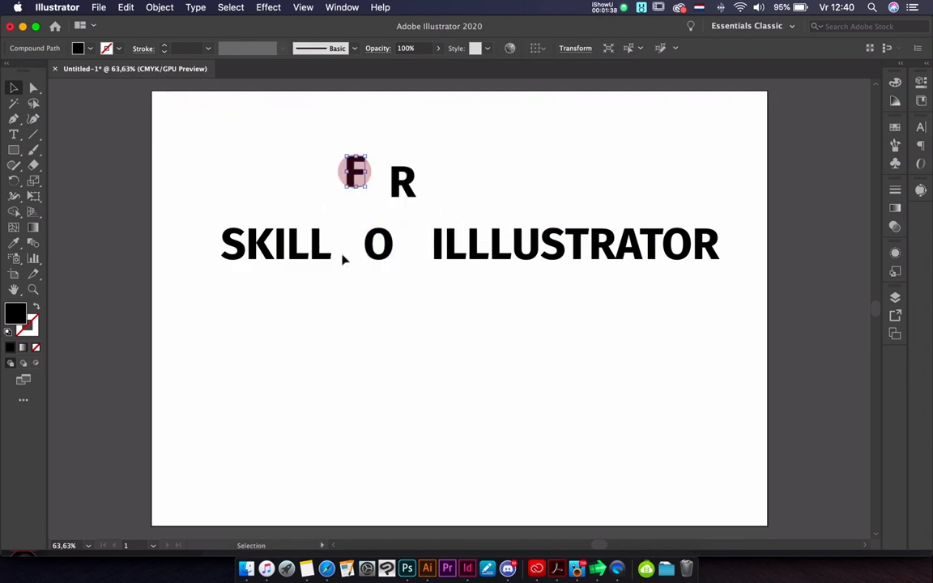
{"action": "key", "text": "super+z"}
{"action": "key", "text": "super+z"}
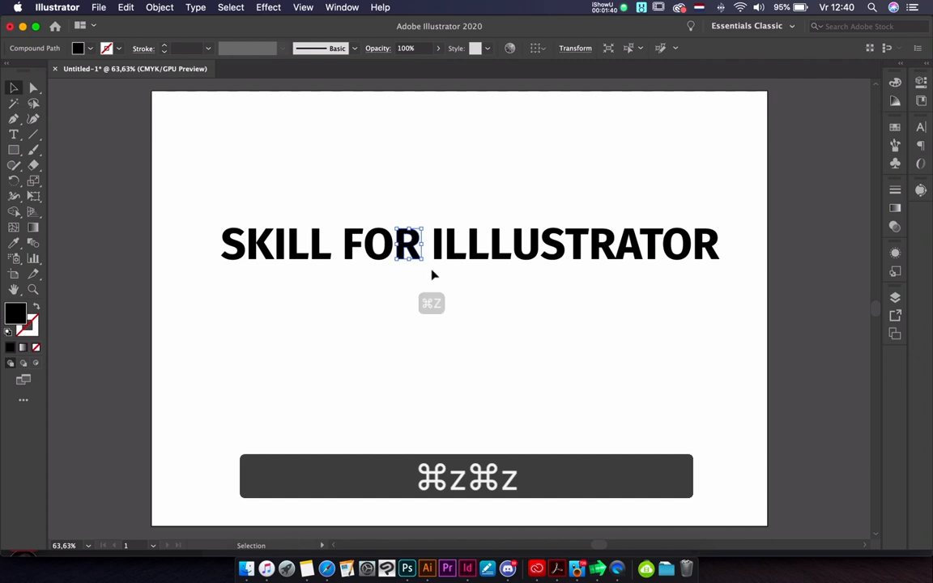
Fill all the letter shapes with the preset orange and yellow linear gradient.
{"action": "left_click", "coordinate": [709, 295]}
{"action": "left_click_drag", "start_coordinate": [211, 189], "coordinate": [757, 290]}
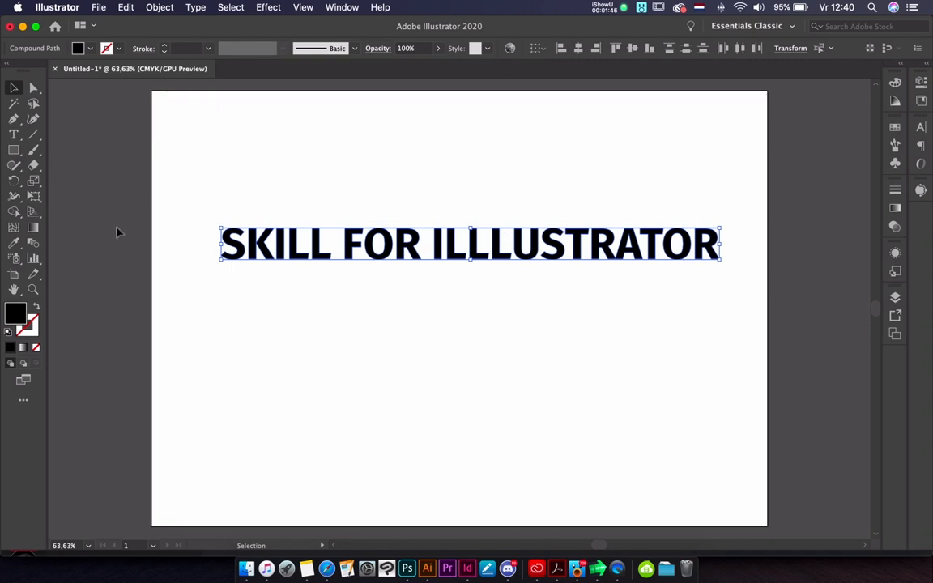
{"action": "left_click", "coordinate": [34, 228]}
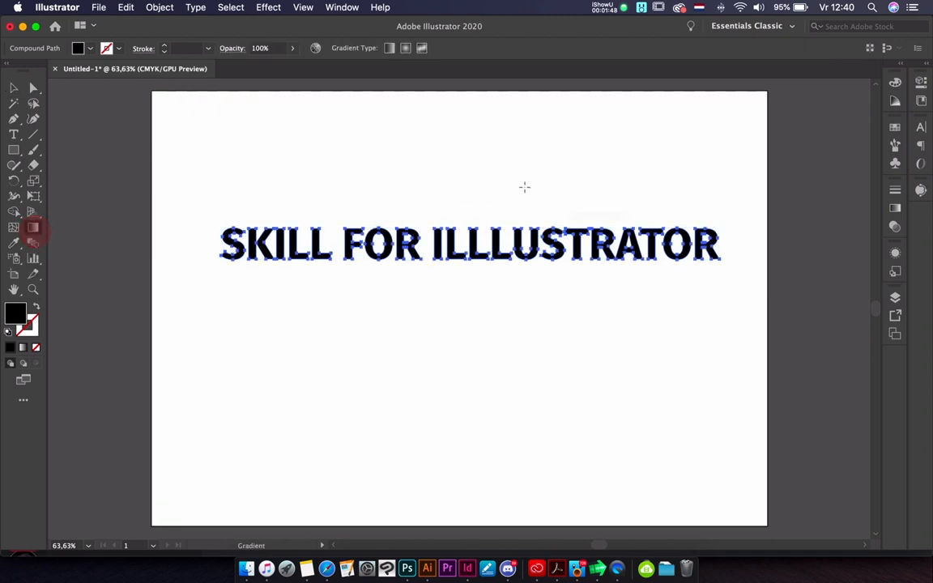
{"action": "left_click", "coordinate": [896, 208]}
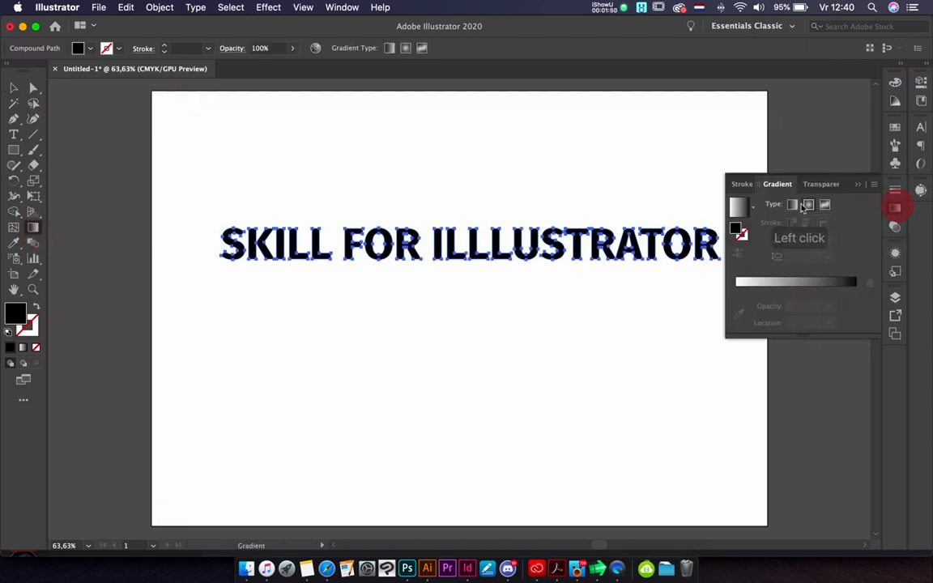
{"action": "left_click", "coordinate": [736, 202]}
{"action": "left_click", "coordinate": [751, 207]}
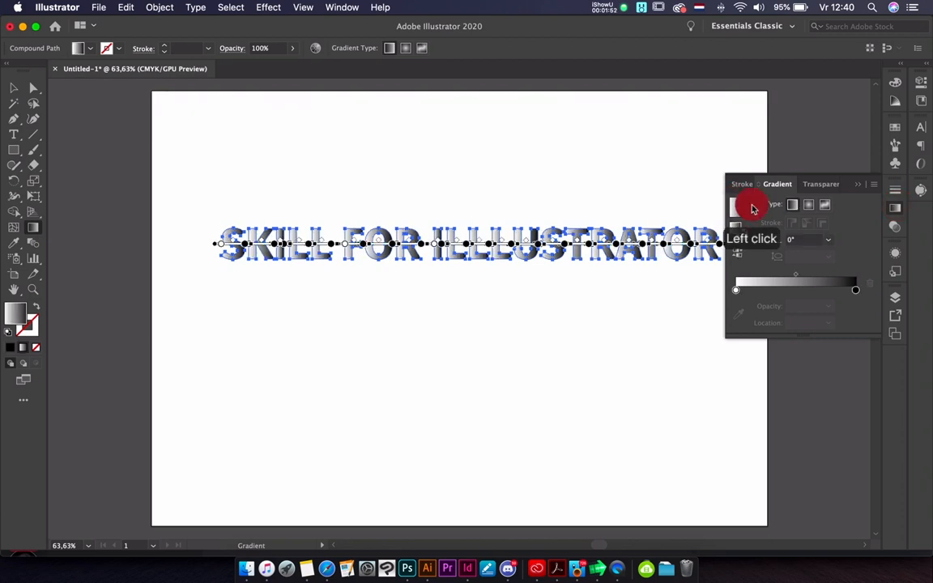
{"action": "left_click", "coordinate": [724, 252]}
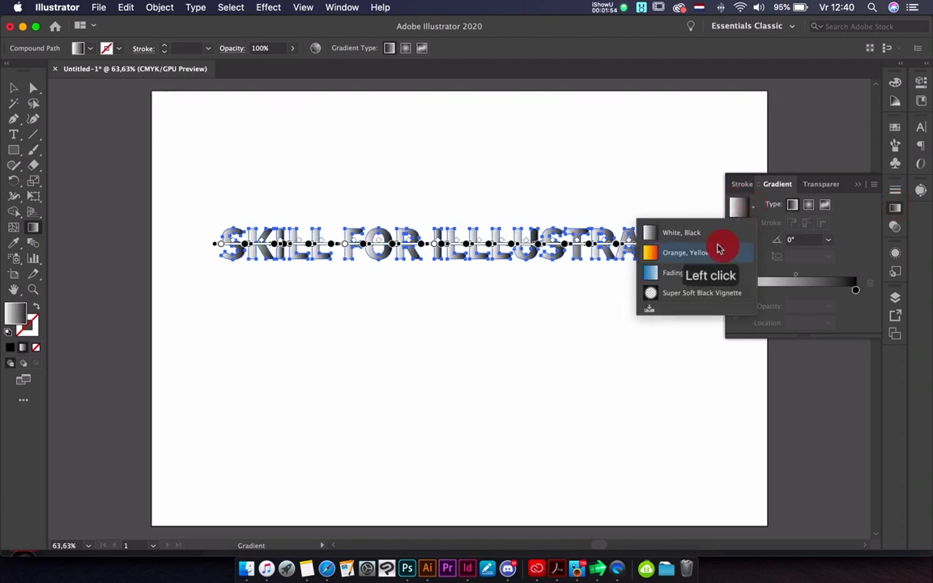
{"action": "left_click", "coordinate": [856, 185]}
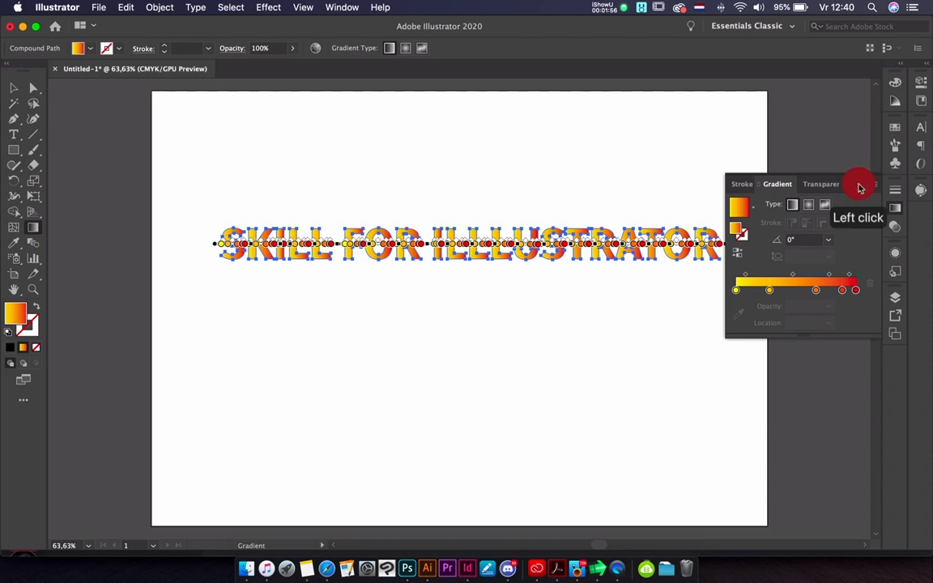
Select all the letter shapes and change the first colour stop of their gradient to dark red.
{"action": "left_click", "coordinate": [15, 92]}
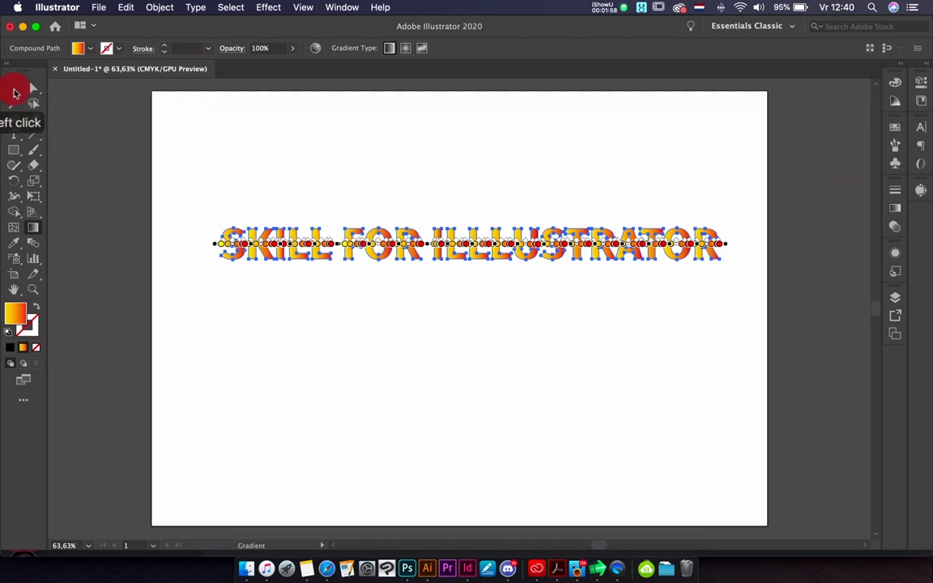
{"action": "left_click", "coordinate": [134, 101]}
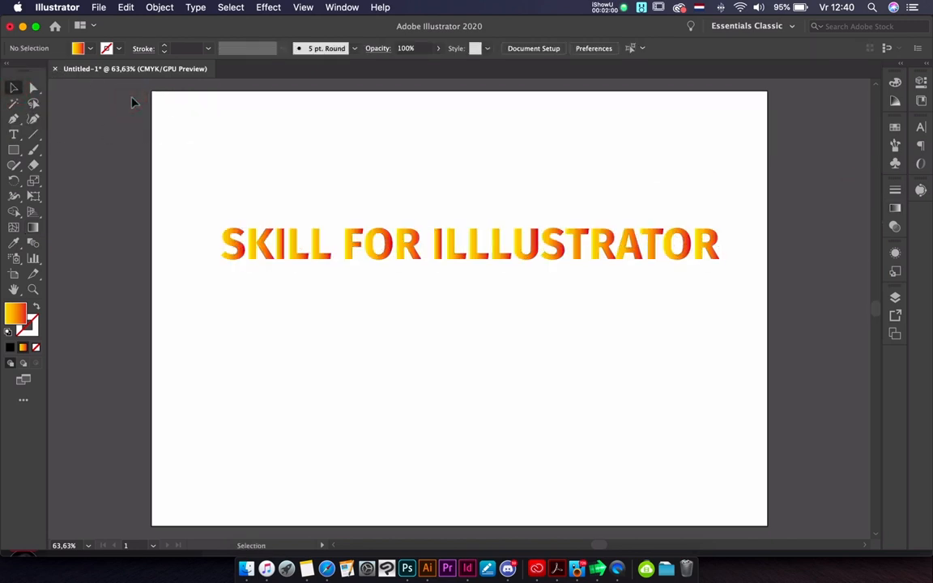
{"action": "left_click_drag", "start_coordinate": [217, 200], "coordinate": [737, 309]}
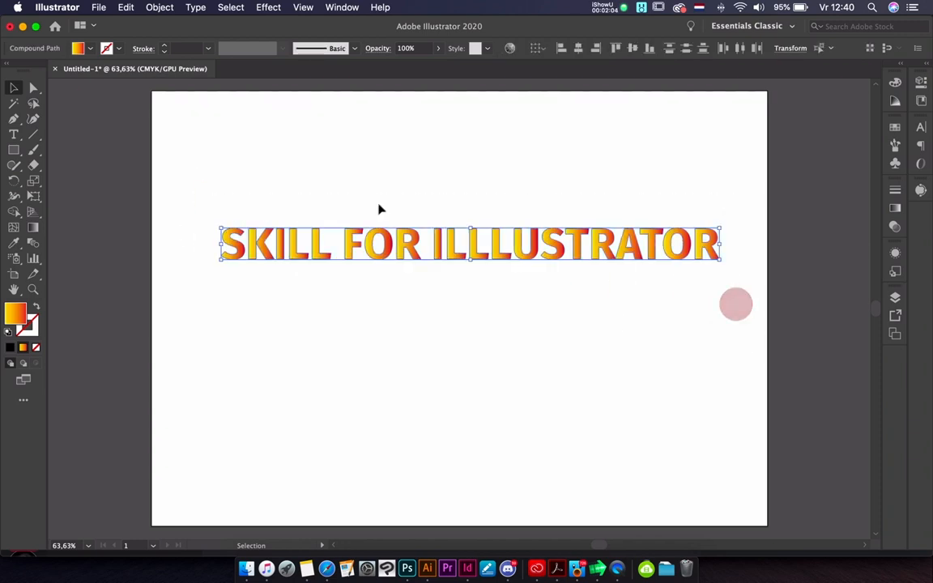
{"action": "left_click", "coordinate": [895, 210]}
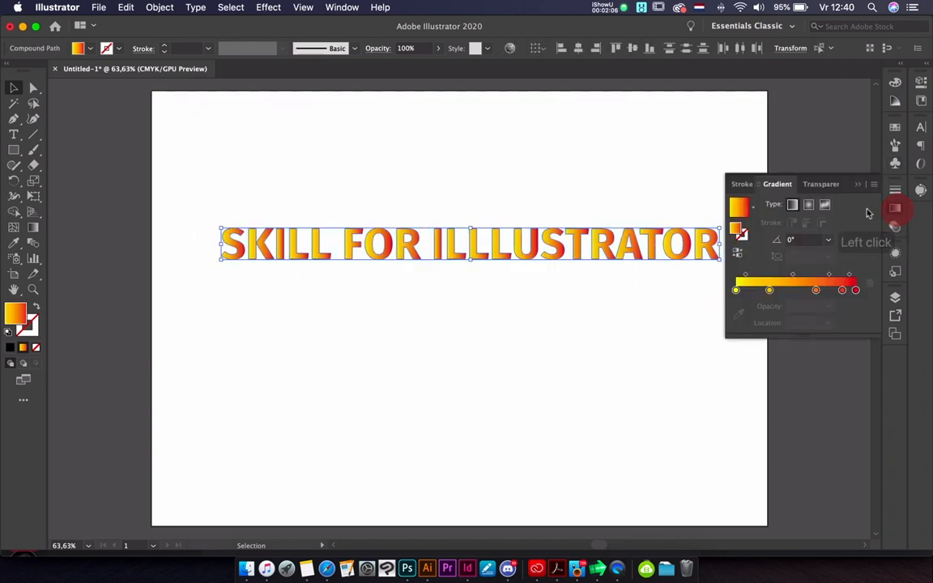
{"action": "left_click", "coordinate": [736, 290]}
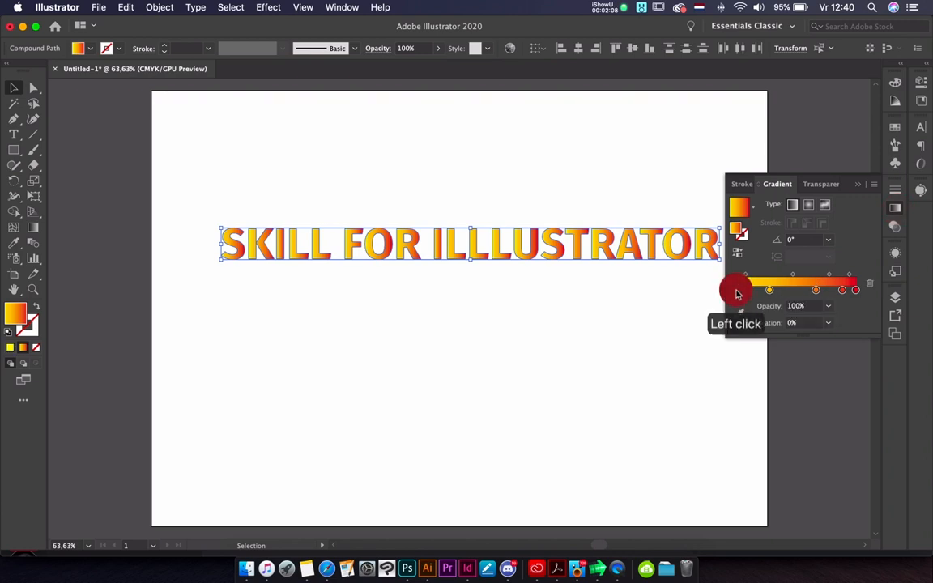
{"action": "double_click", "coordinate": [736, 290]}
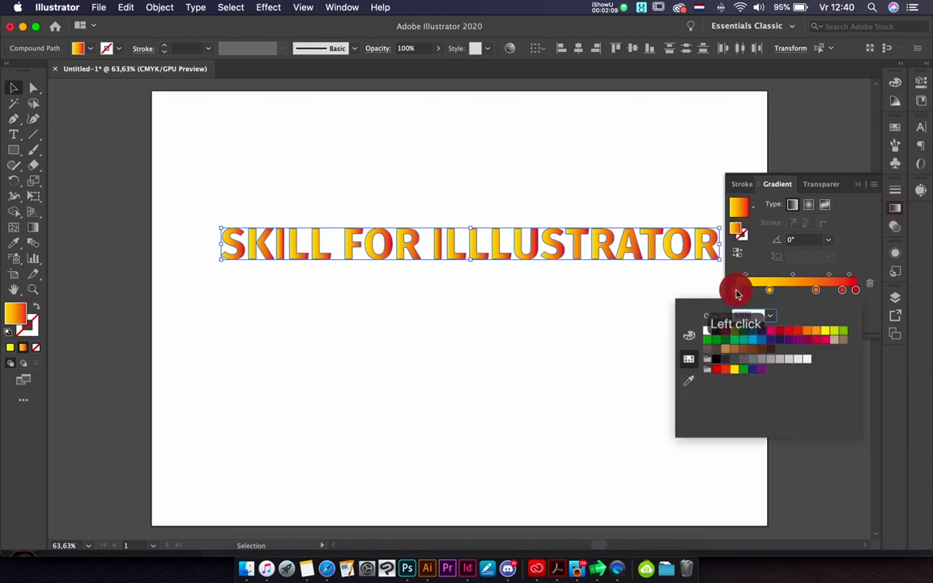
{"action": "left_click", "coordinate": [782, 331]}
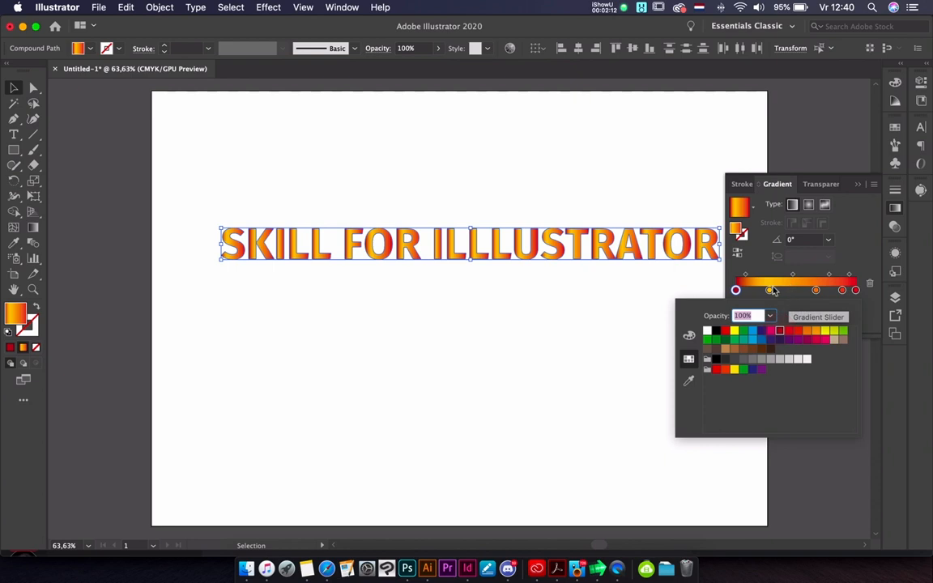
Change the gradient's second colour stop to pink.
{"action": "left_click", "coordinate": [770, 290]}
{"action": "double_click", "coordinate": [770, 290]}
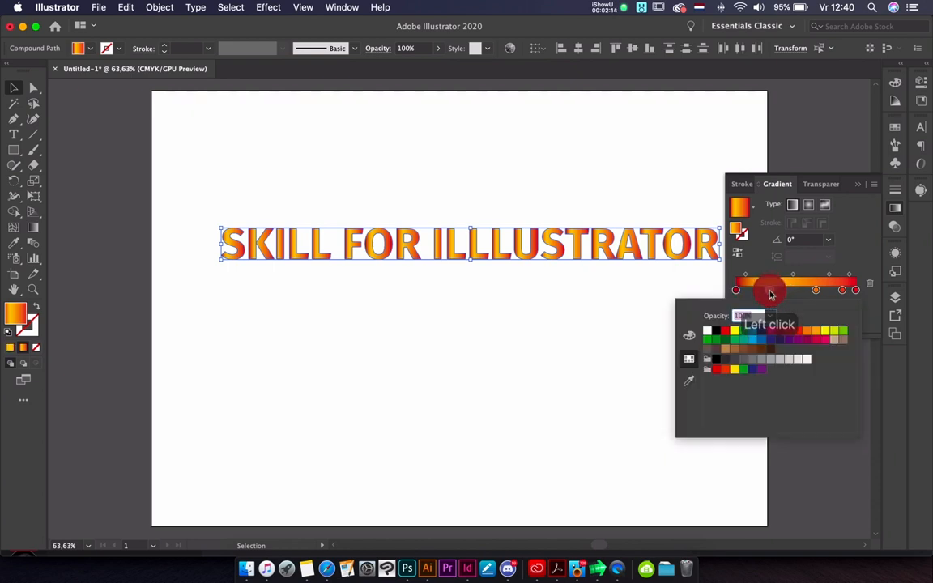
{"action": "left_click", "coordinate": [779, 336]}
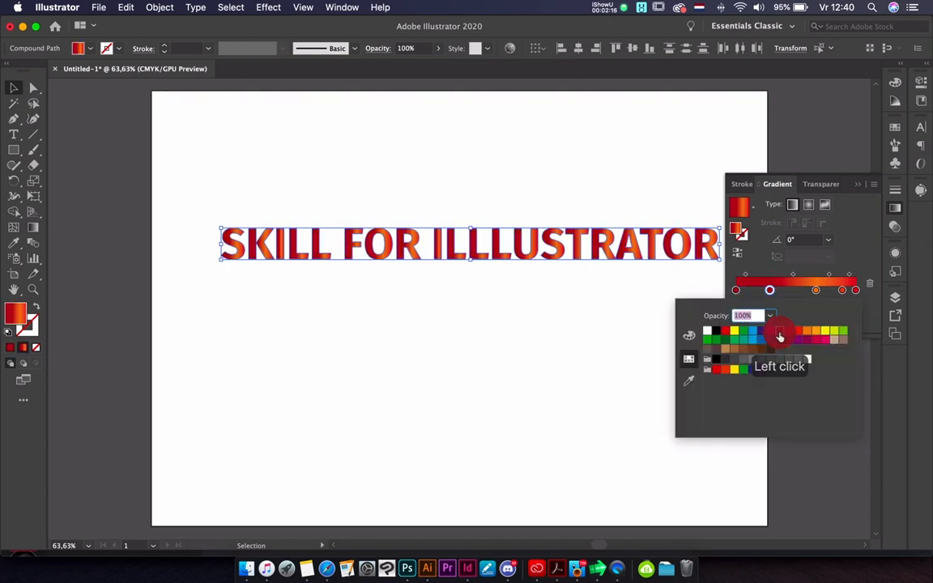
{"action": "left_click", "coordinate": [825, 344]}
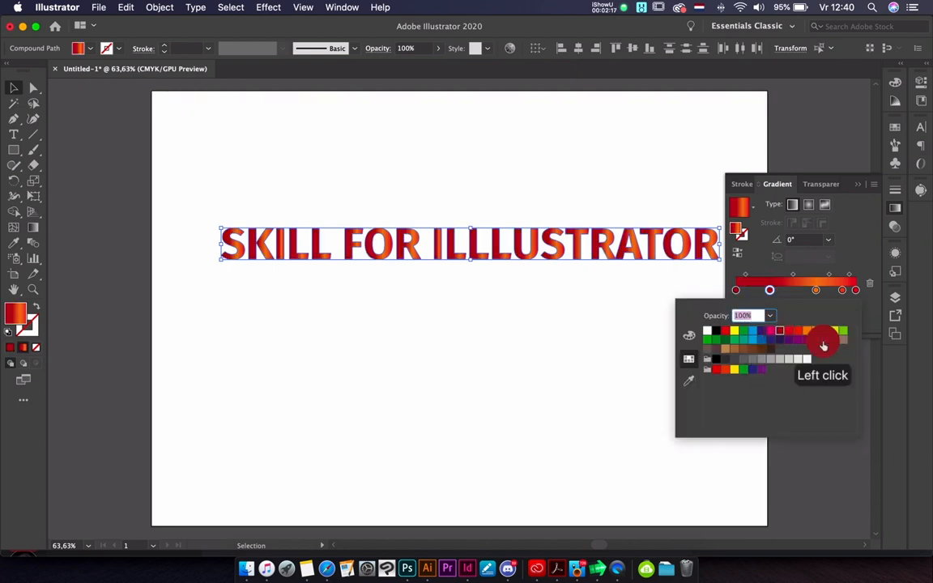
Change the gradient's third colour stop to blue and remove the fourth, orange-red stop.
{"action": "left_click", "coordinate": [817, 291]}
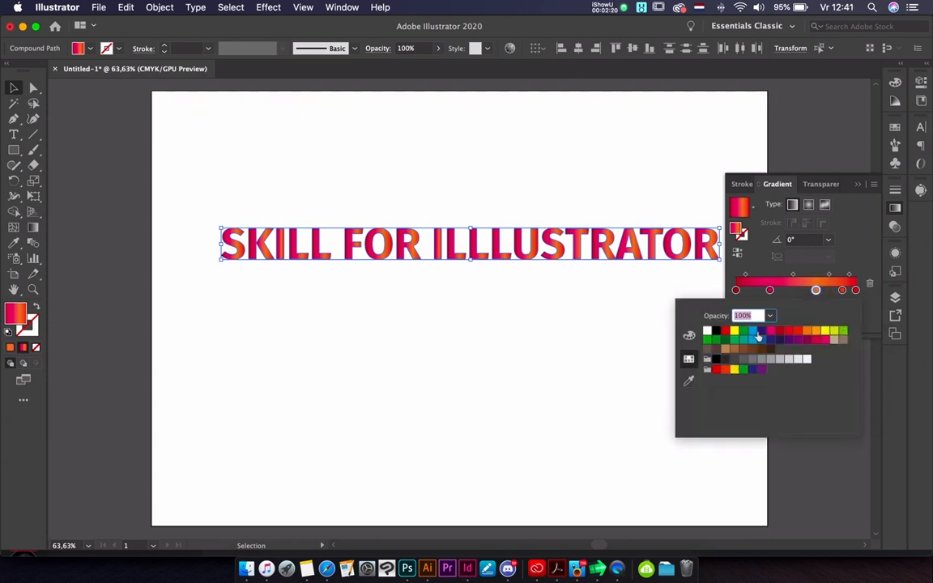
{"action": "left_click", "coordinate": [754, 332]}
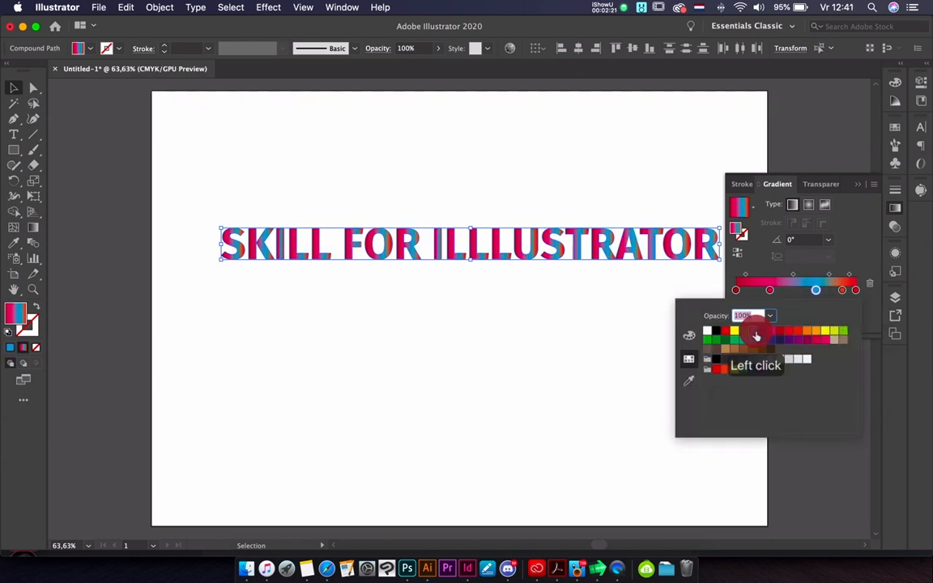
{"action": "left_click", "coordinate": [841, 291]}
{"action": "left_click_drag", "start_coordinate": [841, 290], "coordinate": [841, 320]}
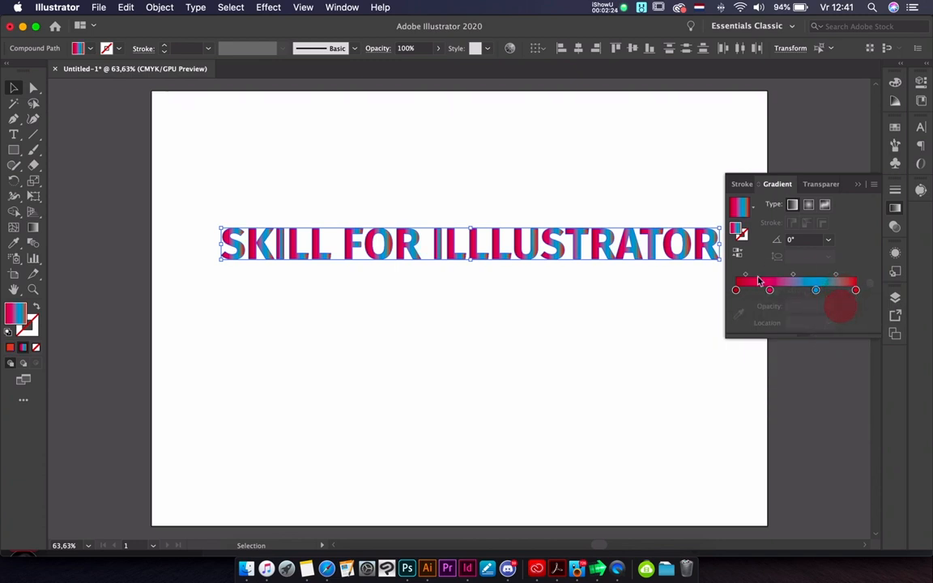
{"action": "left_click", "coordinate": [642, 299]}
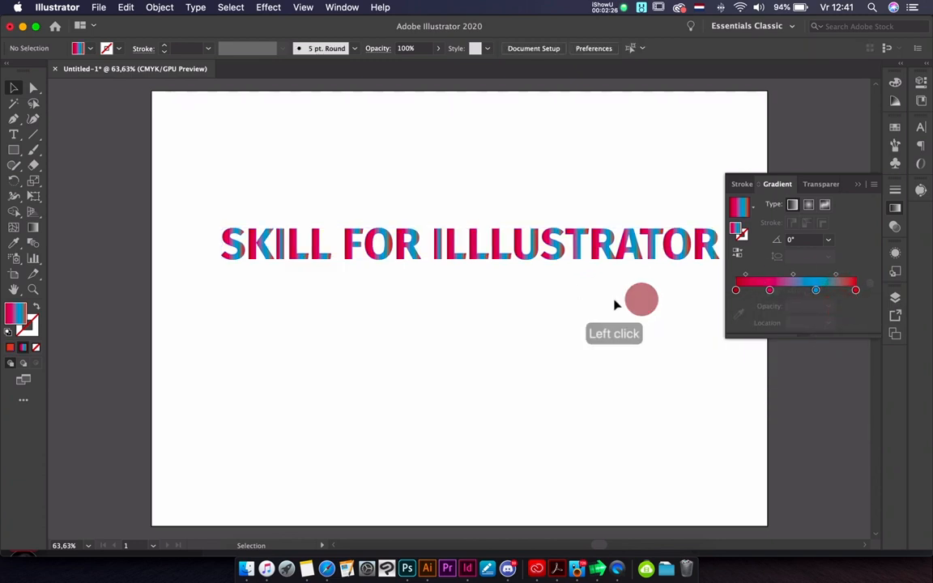
Draw one continuous horizontal gradient across all the letters, starting before the first S and ending beyond the last R.
{"action": "left_click_drag", "start_coordinate": [226, 202], "coordinate": [711, 277]}
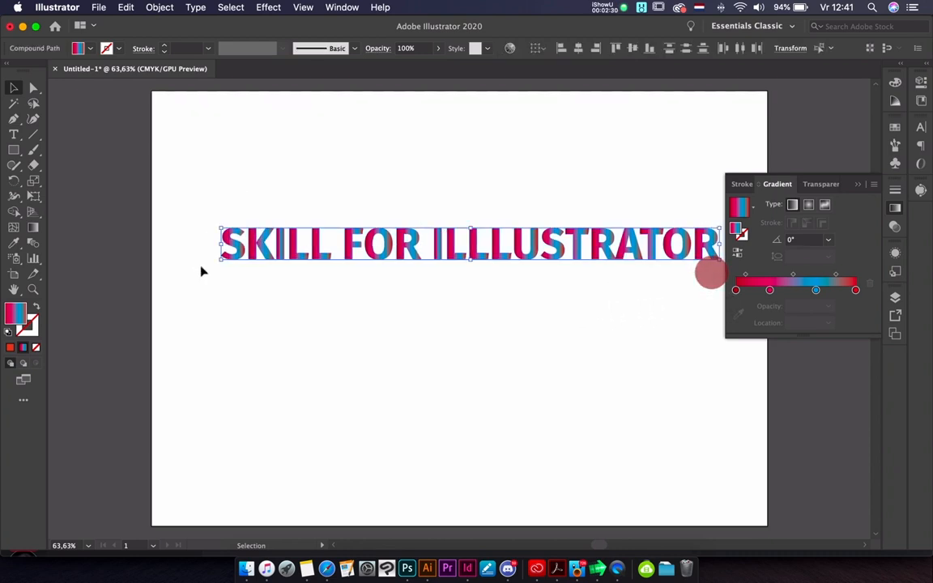
{"action": "left_click", "coordinate": [32, 228]}
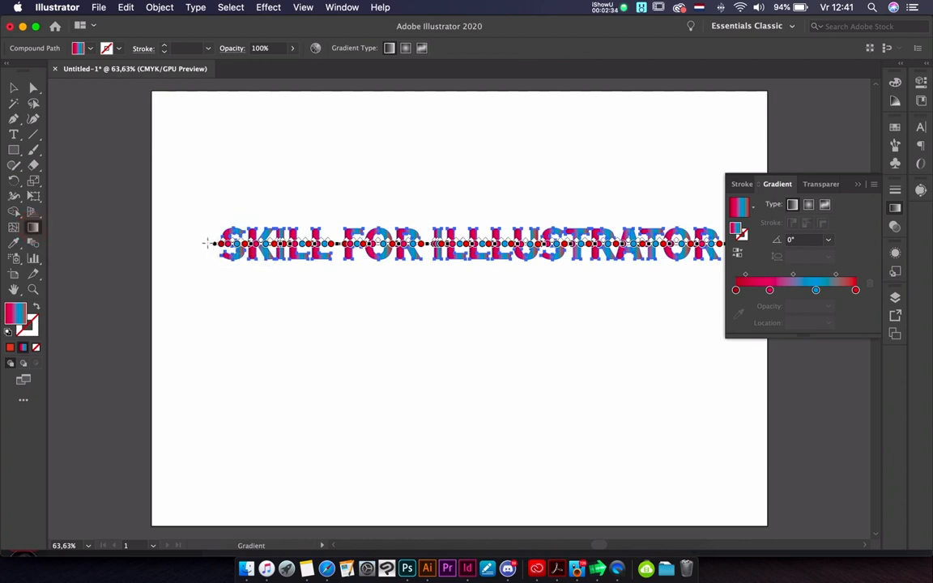
{"action": "mouse_move", "coordinate": [186, 244]}
{"action": "left_mouse_down"}
{"action": "mouse_move", "coordinate": [594, 252]}
{"action": "mouse_move", "coordinate": [598, 235]}
{"action": "mouse_move", "coordinate": [681, 236]}
{"action": "mouse_move", "coordinate": [790, 245]}
{"action": "left_mouse_up"}
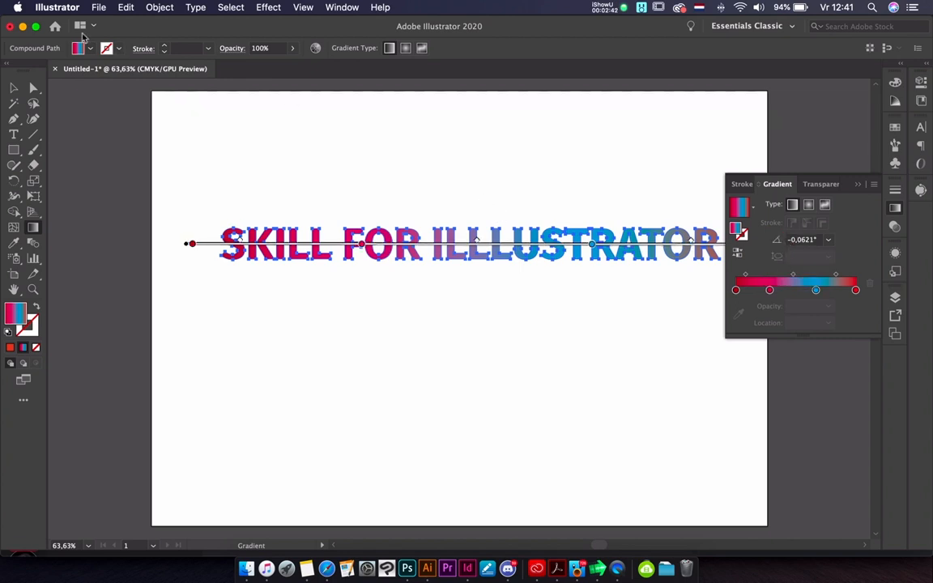
{"action": "left_click", "coordinate": [14, 87]}
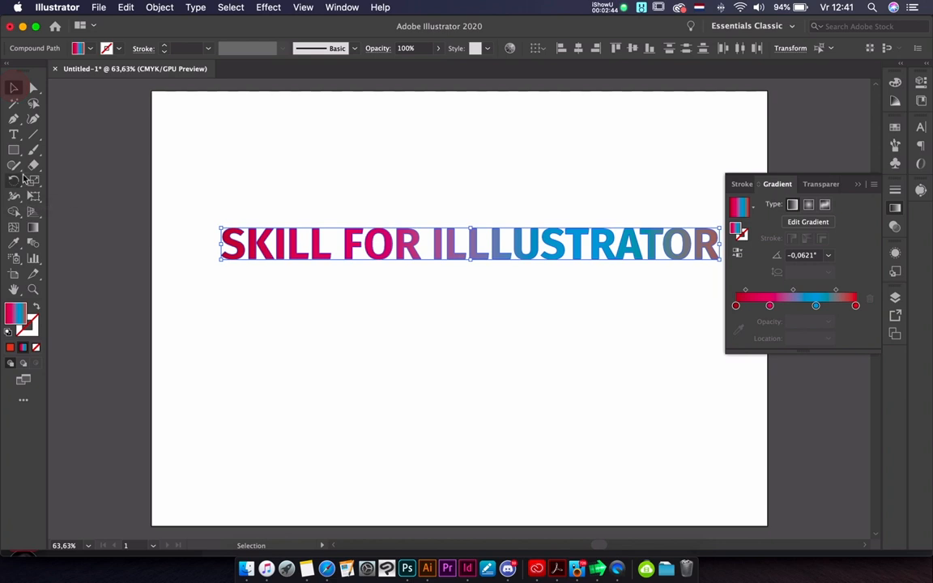
Try shifting the gradient line to the left and pulling its end in towards the last letter.
{"action": "left_click", "coordinate": [36, 228]}
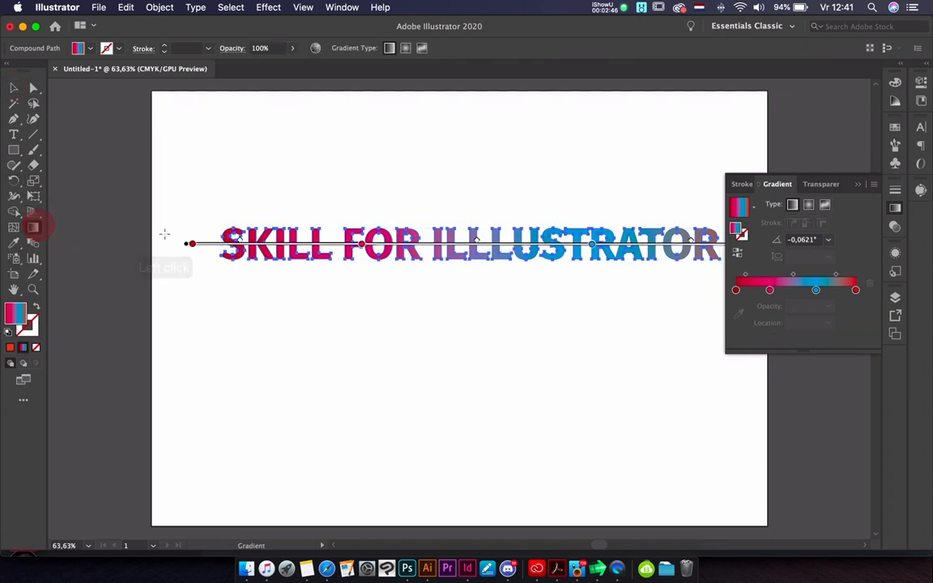
{"action": "left_click_drag", "start_coordinate": [208, 246], "coordinate": [184, 244]}
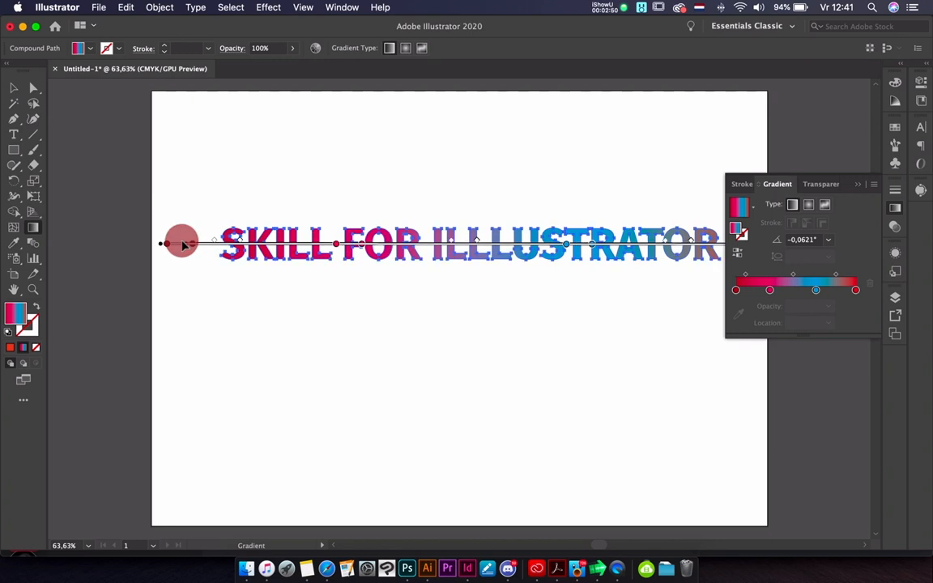
{"action": "left_click", "coordinate": [860, 186]}
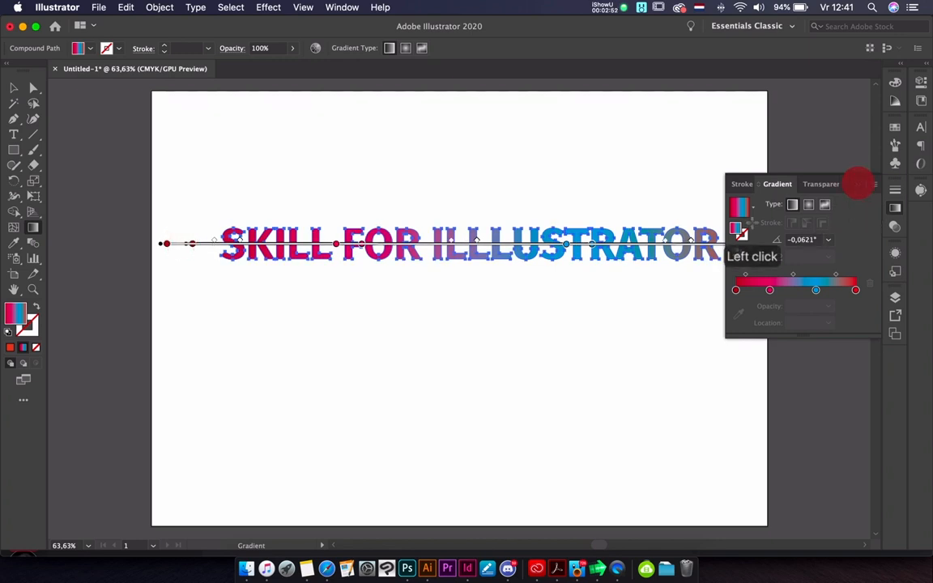
{"action": "left_click_drag", "start_coordinate": [794, 245], "coordinate": [735, 246]}
{"action": "mouse_move", "coordinate": [656, 236]}
{"action": "left_mouse_down"}
{"action": "mouse_move", "coordinate": [604, 236]}
{"action": "mouse_move", "coordinate": [665, 229]}
{"action": "mouse_move", "coordinate": [714, 247]}
{"action": "left_mouse_up"}
{"action": "left_click_drag", "start_coordinate": [792, 246], "coordinate": [640, 245]}
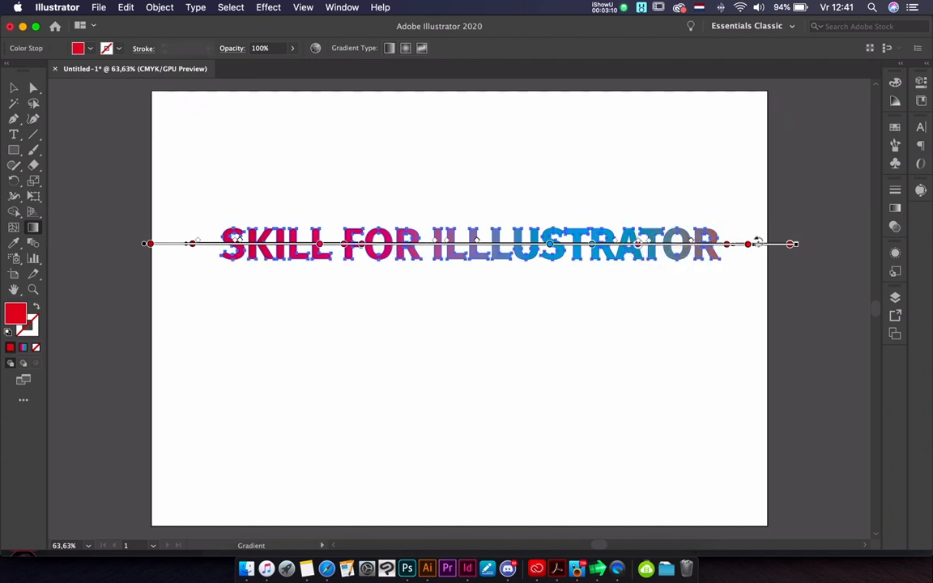
{"action": "left_click_drag", "start_coordinate": [794, 247], "coordinate": [717, 246]}
Redraw the gradient from just before the first S to the last R of the text line, and deselect the letters.
{"action": "left_click_drag", "start_coordinate": [208, 234], "coordinate": [710, 242]}
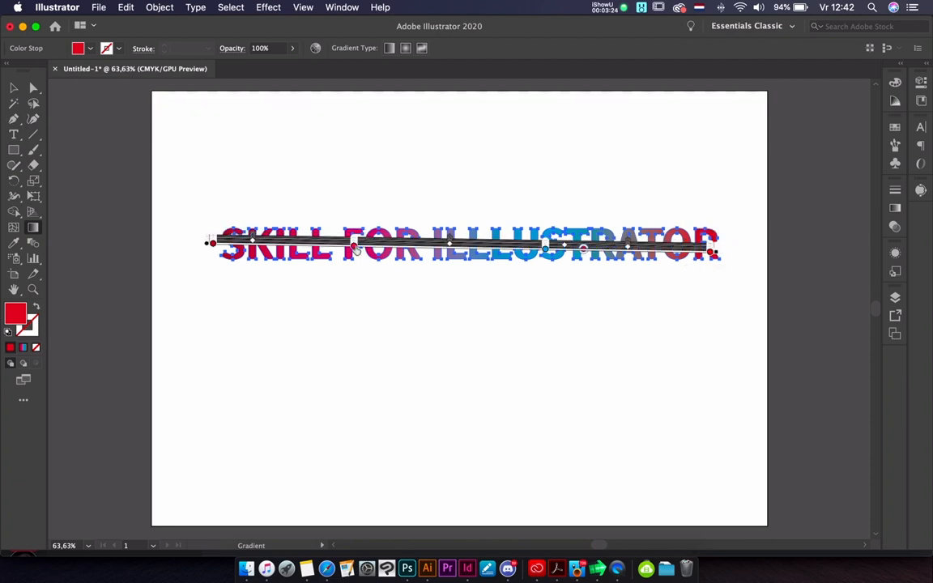
{"action": "mouse_move", "coordinate": [355, 249]}
{"action": "left_mouse_down"}
{"action": "mouse_move", "coordinate": [414, 252]}
{"action": "mouse_move", "coordinate": [355, 253]}
{"action": "left_mouse_up"}
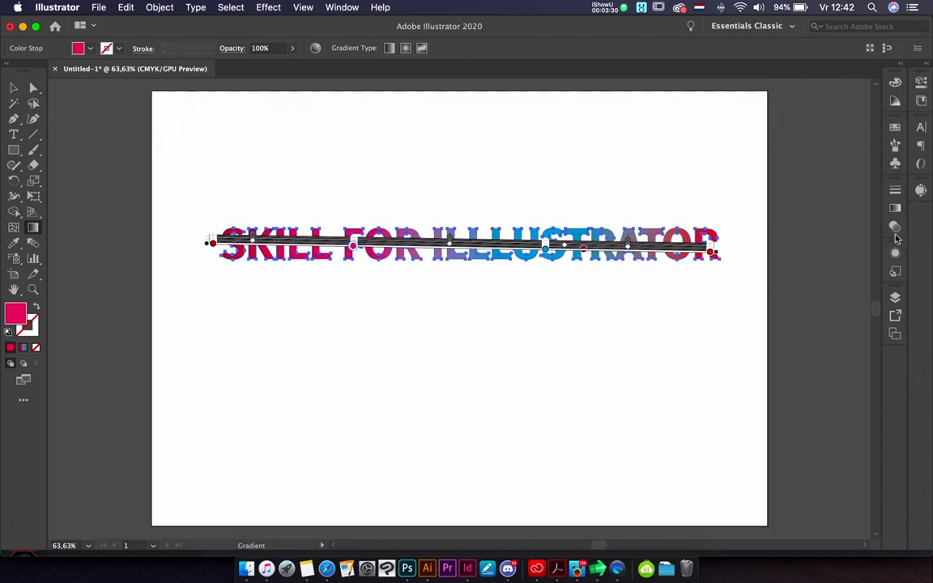
{"action": "left_click", "coordinate": [894, 208]}
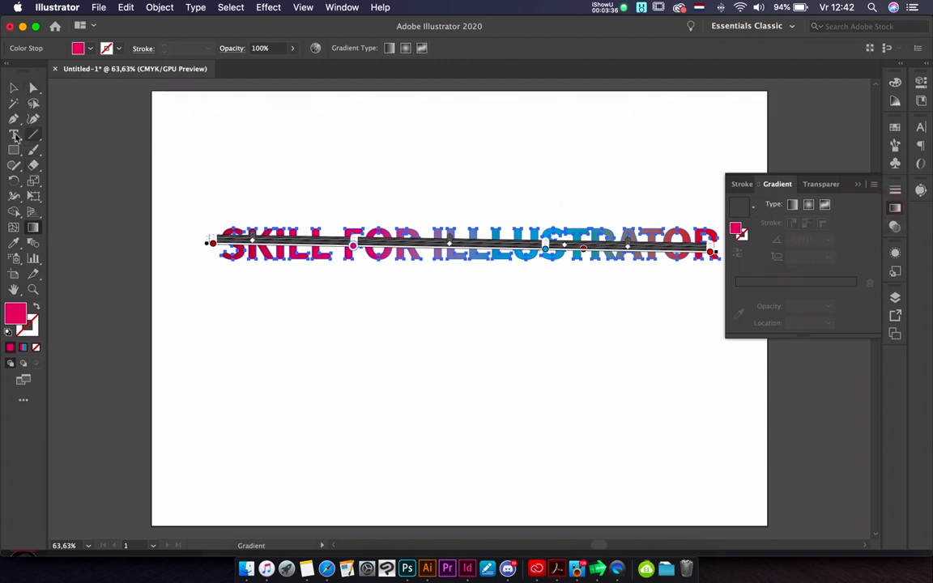
{"action": "left_click", "coordinate": [14, 89]}
{"action": "left_click", "coordinate": [411, 386]}
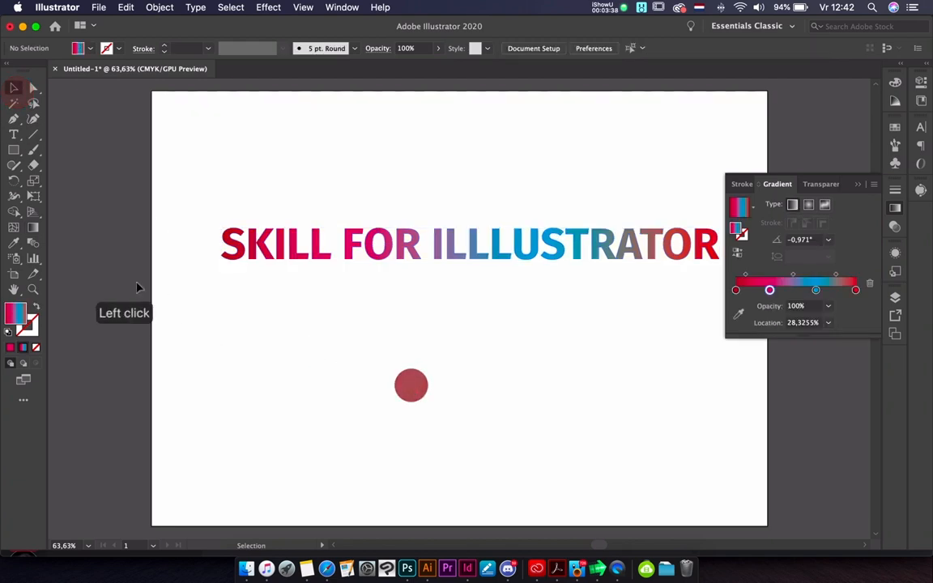
Try moving the gradient-filled R of "FOR" above the text line, and undo the move.
{"action": "left_click_drag", "start_coordinate": [410, 245], "coordinate": [402, 191]}
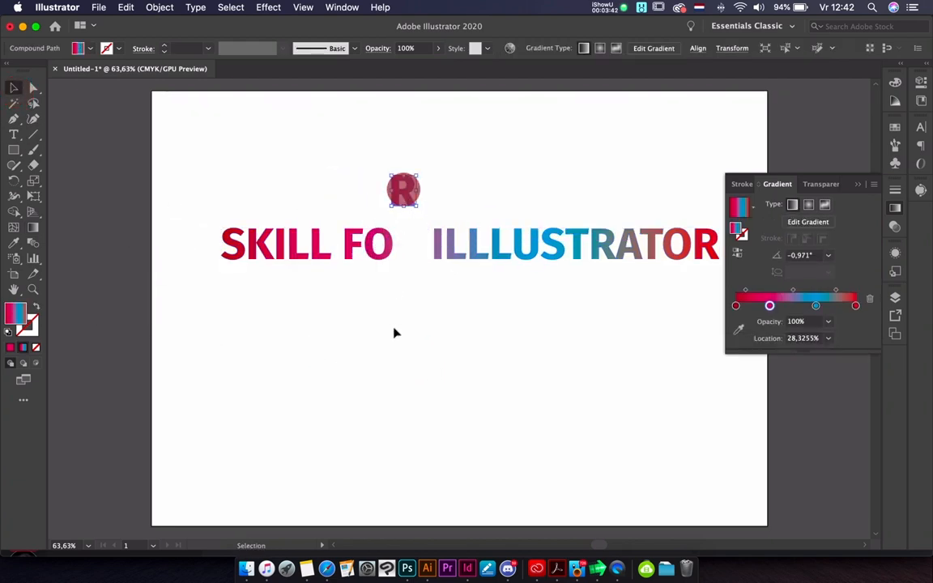
{"action": "key", "text": "super+z"}
{"action": "left_click", "coordinate": [364, 325]}
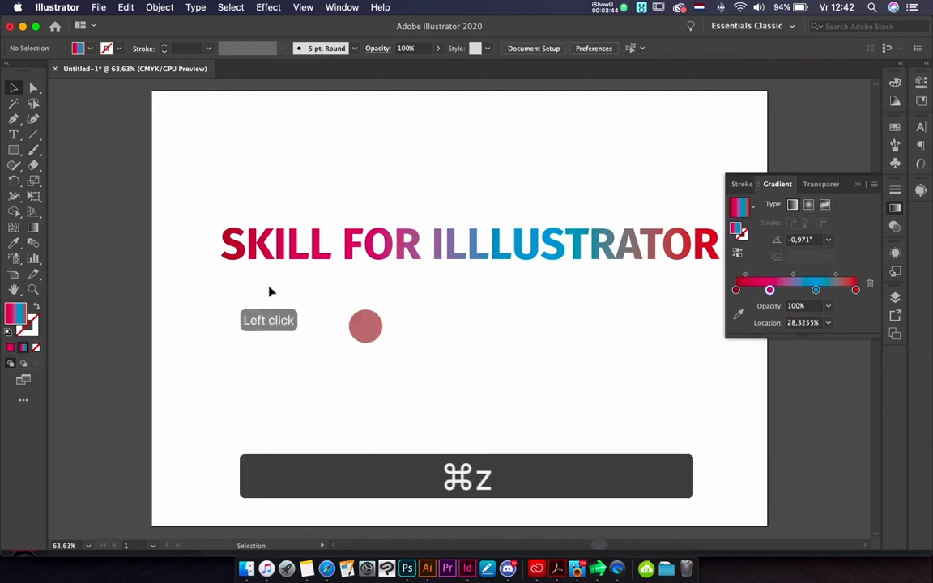
Load the Brights gradient swatch library and enlarge its floating window over the artboard.
{"action": "scroll", "coordinate": [271, 292], "scroll_direction": "right", "scroll_amount": 2}
{"action": "scroll", "coordinate": [271, 291], "scroll_direction": "right", "scroll_amount": 1}
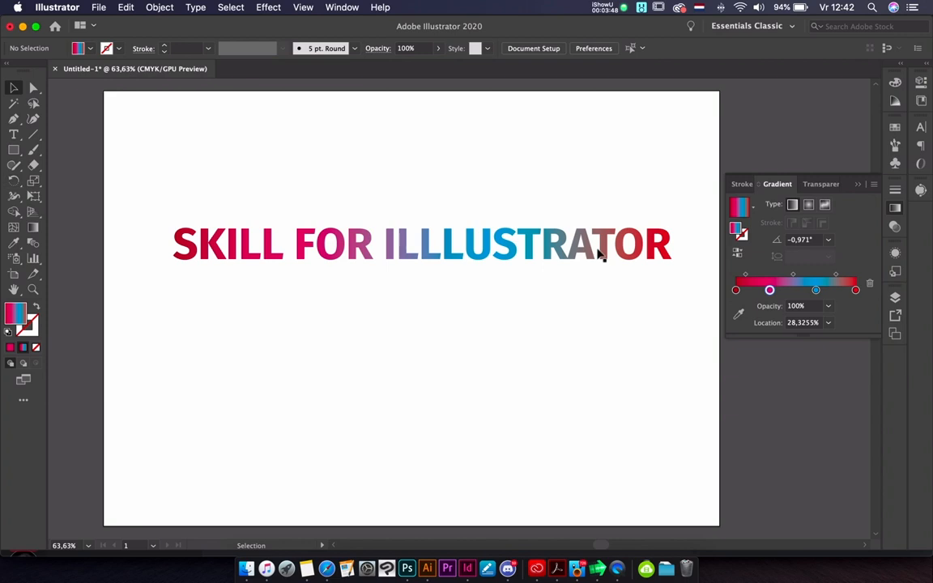
{"action": "left_click", "coordinate": [895, 128]}
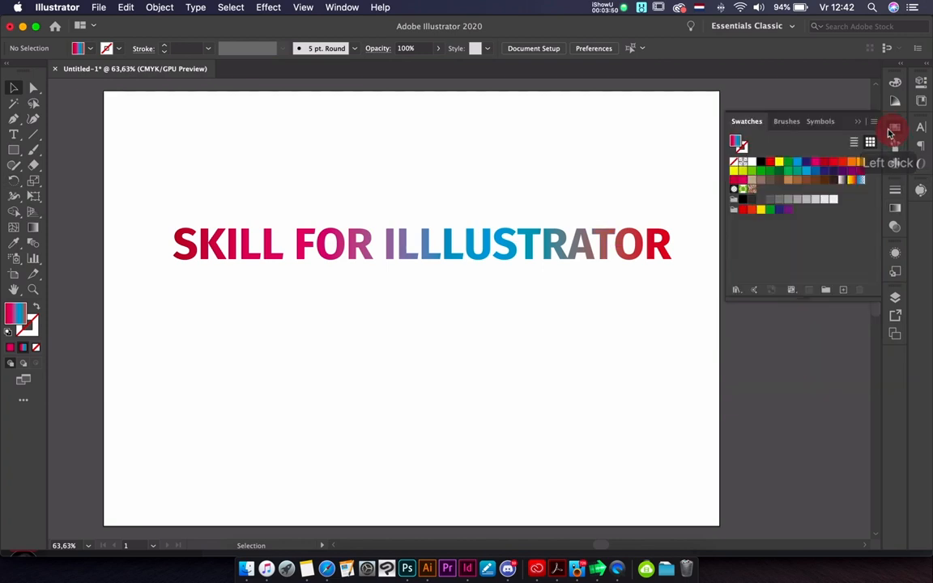
{"action": "left_click", "coordinate": [737, 290]}
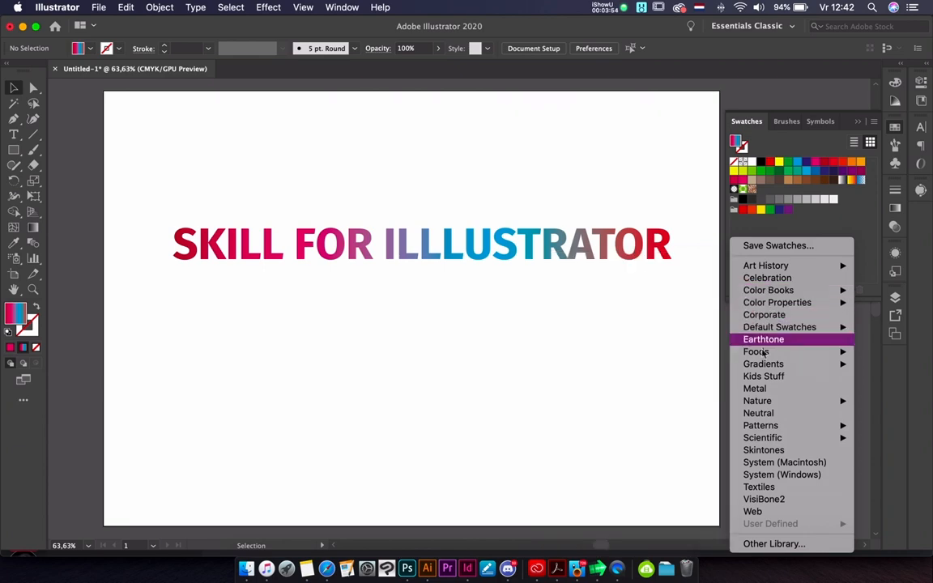
{"action": "mouse_move", "coordinate": [763, 367]}
{"action": "left_click", "coordinate": [672, 299]}
{"action": "left_click_drag", "start_coordinate": [433, 269], "coordinate": [377, 81]}
{"action": "left_click_drag", "start_coordinate": [484, 160], "coordinate": [753, 432]}
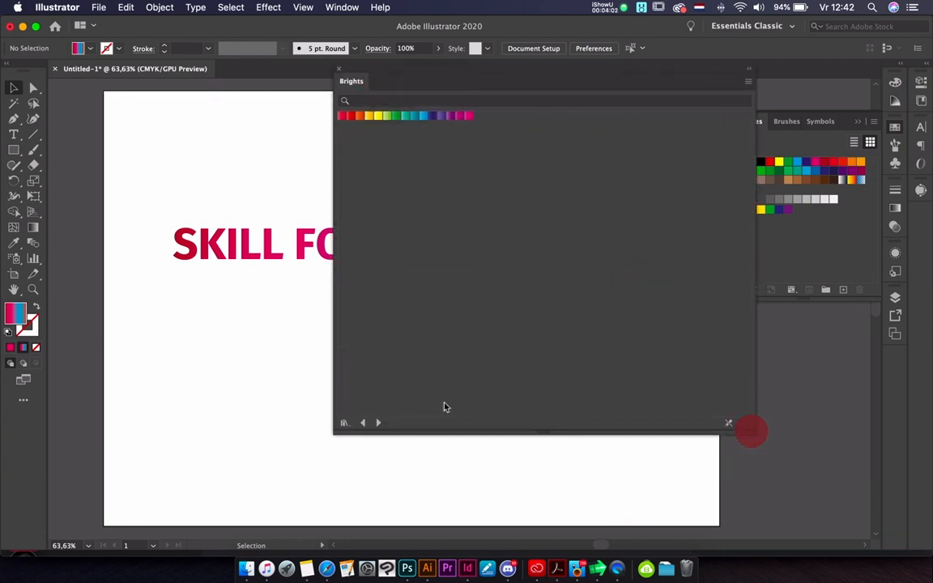
Load the Color Combinations gradient library and display its swatches as large thumbnails.
{"action": "left_click", "coordinate": [378, 422]}
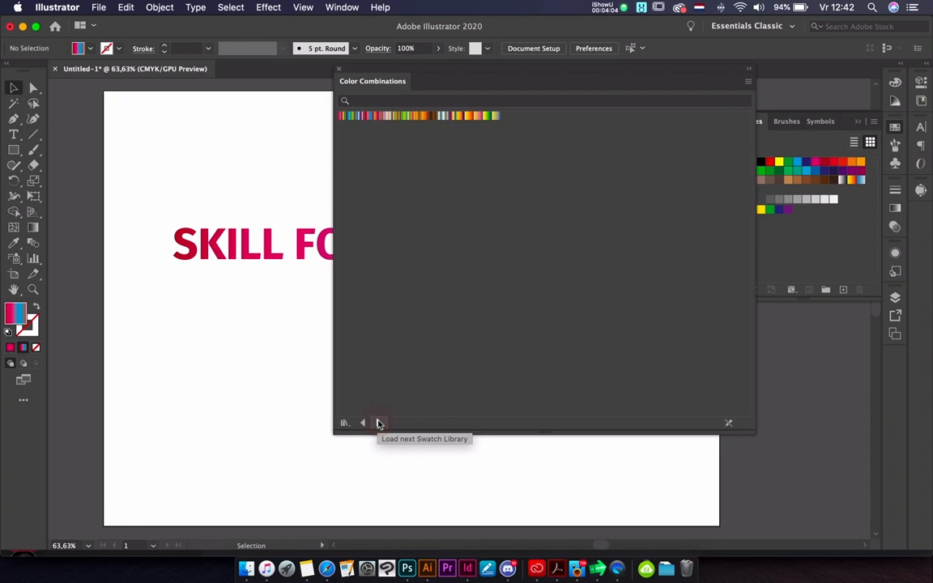
{"action": "right_click", "coordinate": [439, 326]}
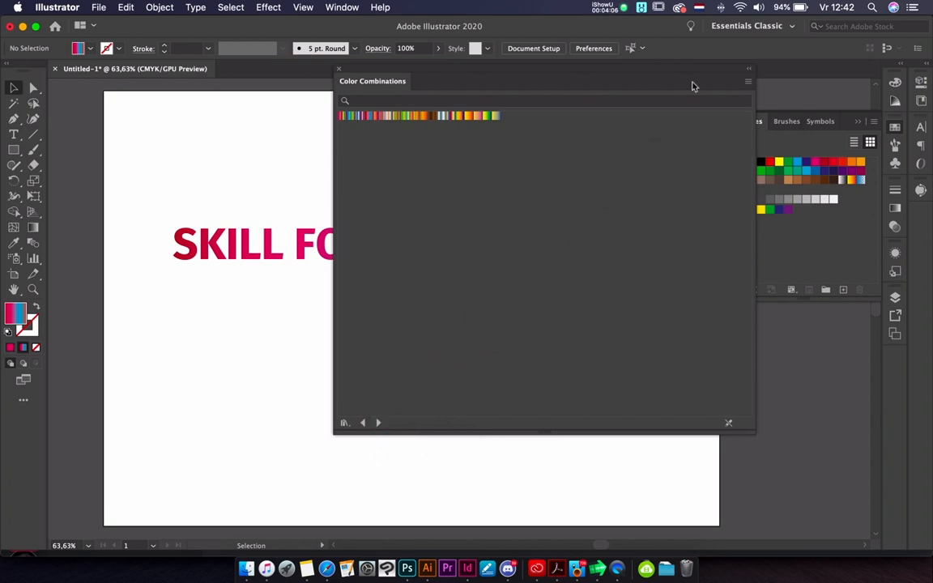
{"action": "left_click", "coordinate": [747, 84]}
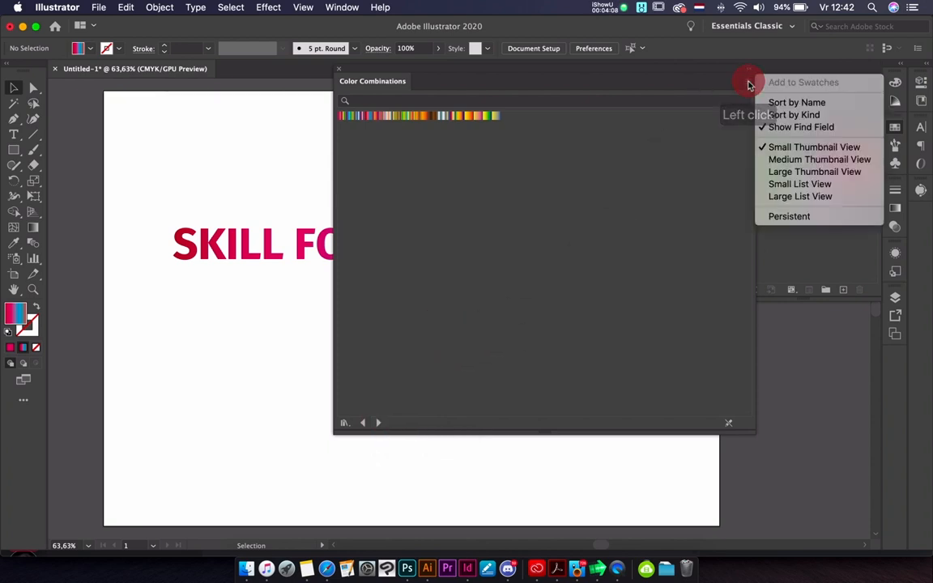
{"action": "left_click", "coordinate": [792, 172]}
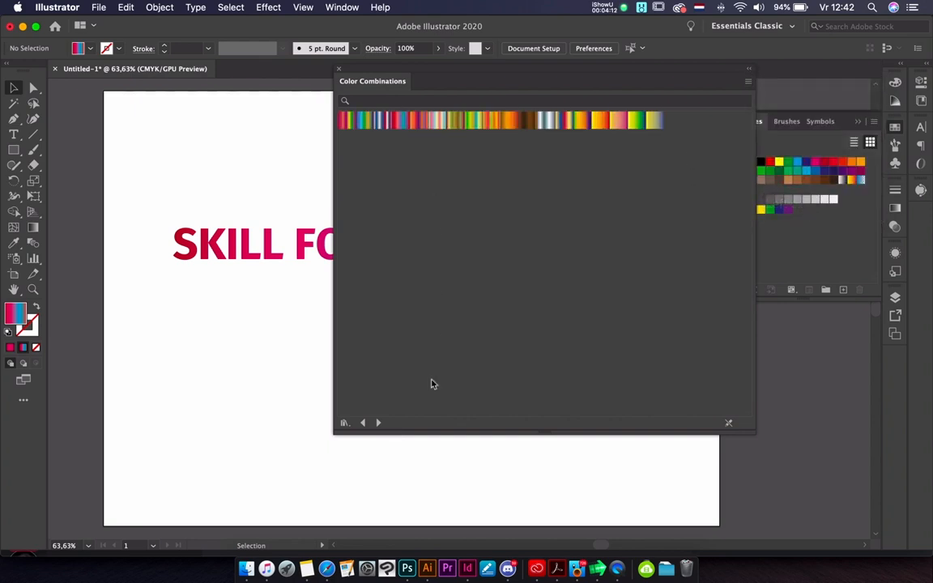
Browse the gradient swatch libraries from Color Harmonies through Wood, and close the library window.
{"action": "left_click", "coordinate": [377, 424]}
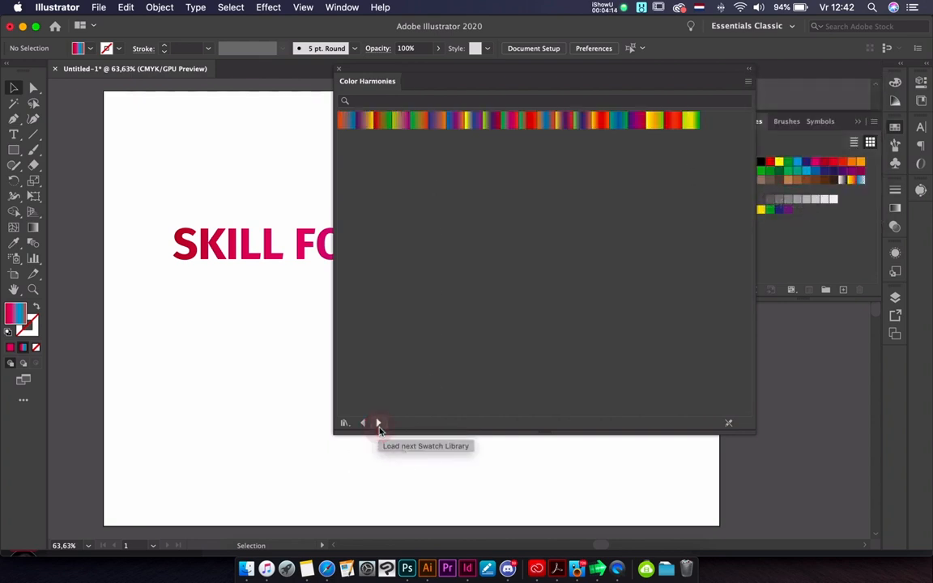
{"action": "left_click", "coordinate": [377, 423]}
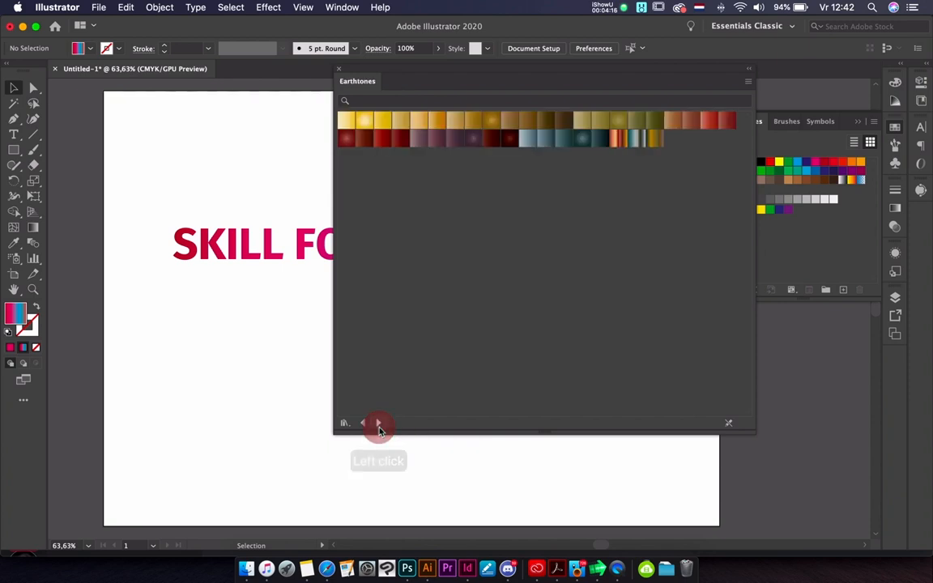
{"action": "left_click", "coordinate": [378, 424]}
{"action": "left_click", "coordinate": [378, 424]}
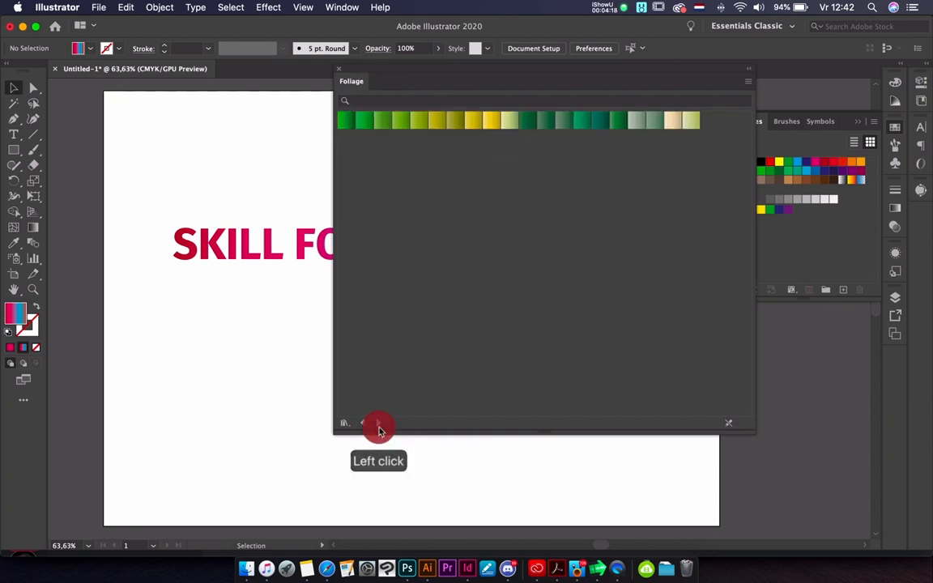
{"action": "left_click", "coordinate": [377, 424]}
{"action": "left_click", "coordinate": [377, 424]}
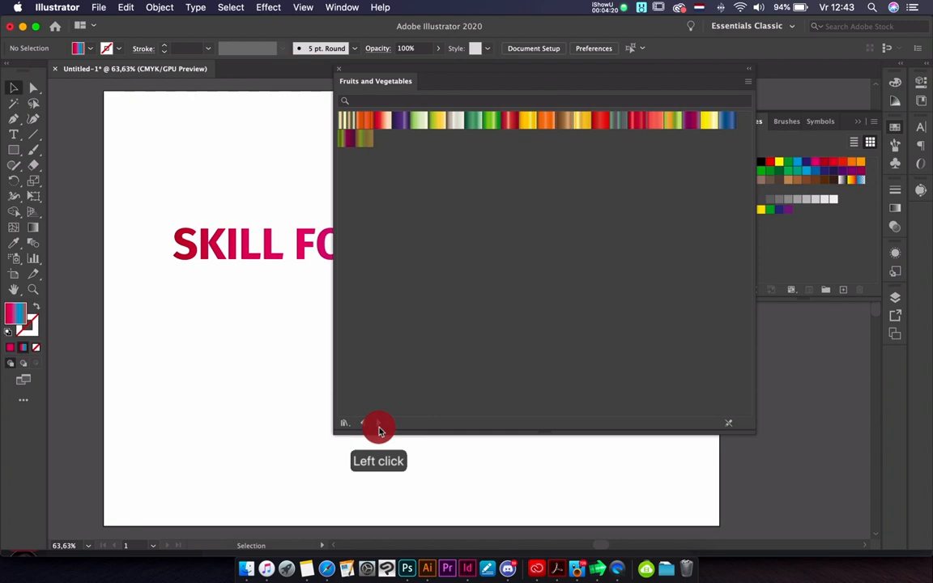
{"action": "left_click", "coordinate": [377, 423]}
{"action": "left_click", "coordinate": [377, 424]}
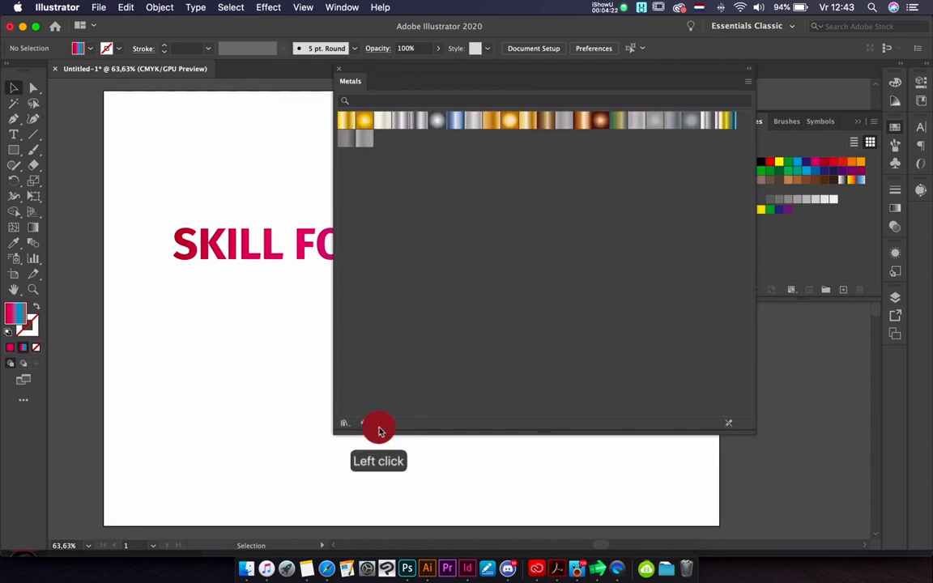
{"action": "left_click", "coordinate": [378, 424]}
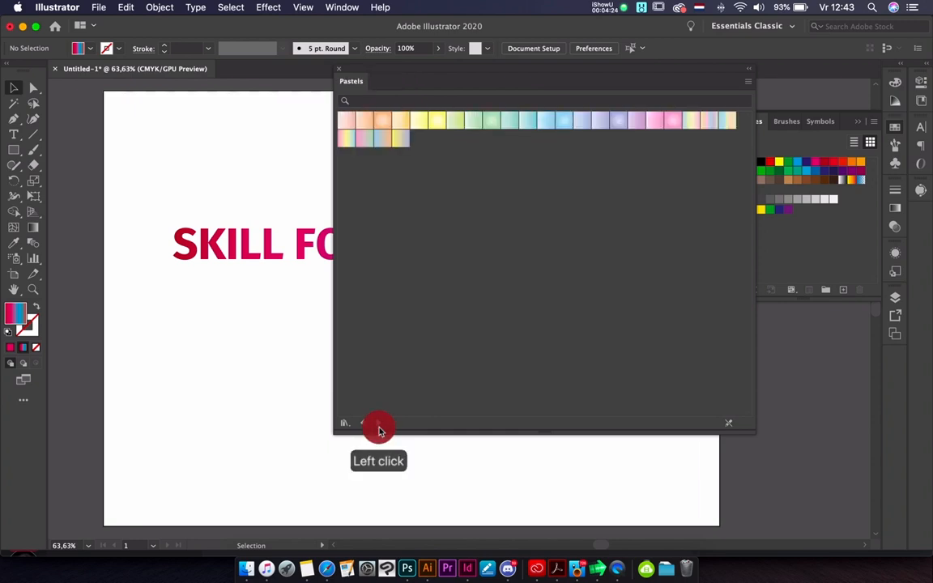
{"action": "left_click", "coordinate": [378, 423]}
{"action": "left_click", "coordinate": [378, 424]}
{"action": "left_click", "coordinate": [378, 424]}
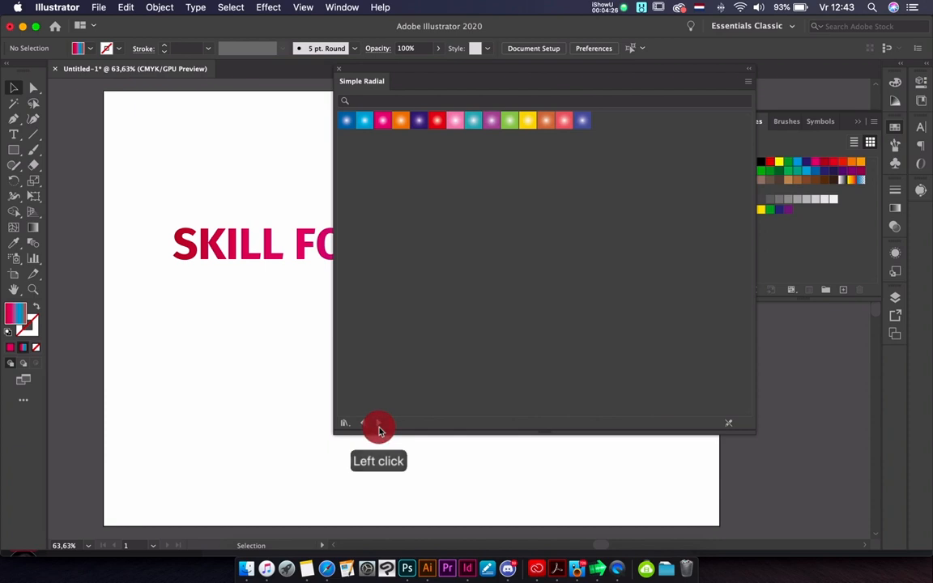
{"action": "left_click", "coordinate": [378, 424]}
{"action": "left_click", "coordinate": [378, 424]}
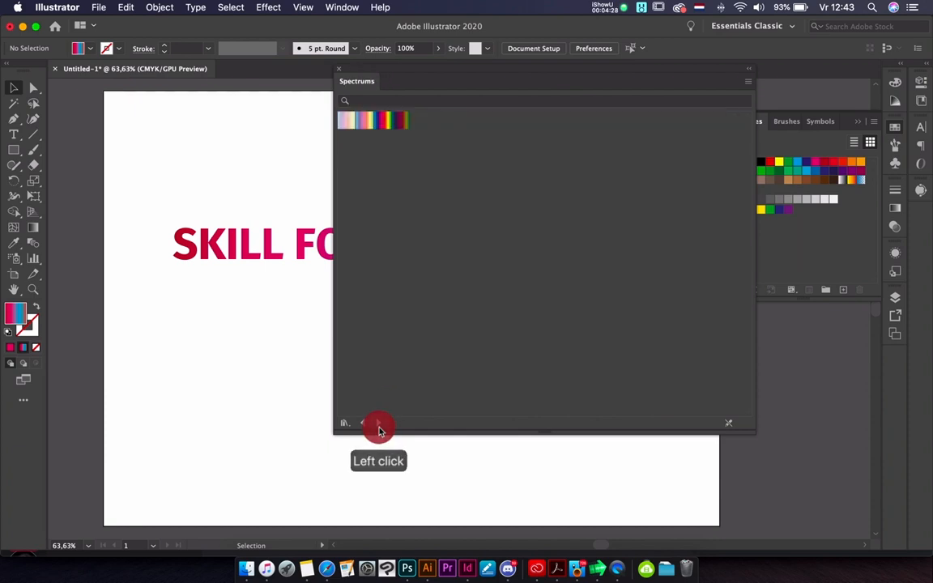
{"action": "left_click", "coordinate": [377, 424]}
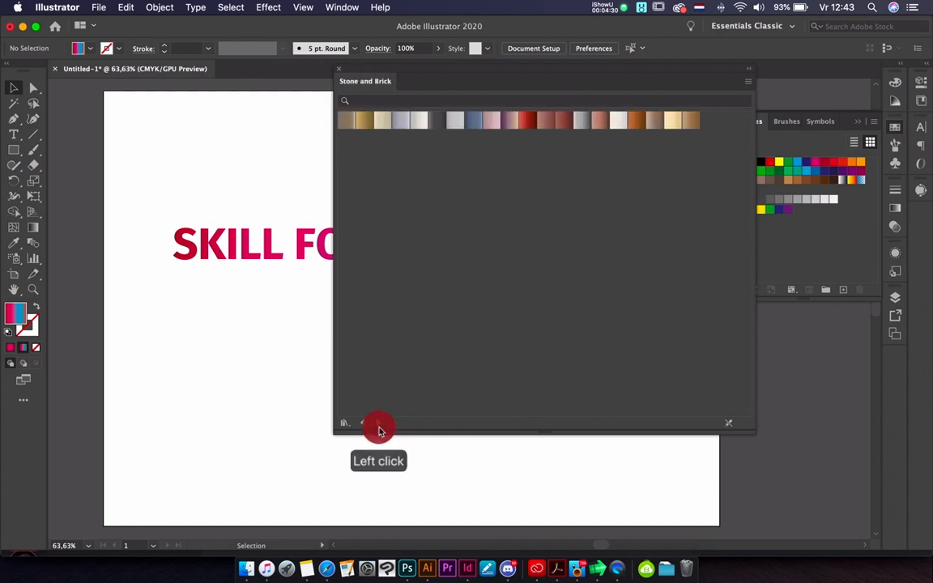
{"action": "left_click", "coordinate": [378, 424]}
{"action": "left_click", "coordinate": [378, 424]}
{"action": "left_click", "coordinate": [377, 424]}
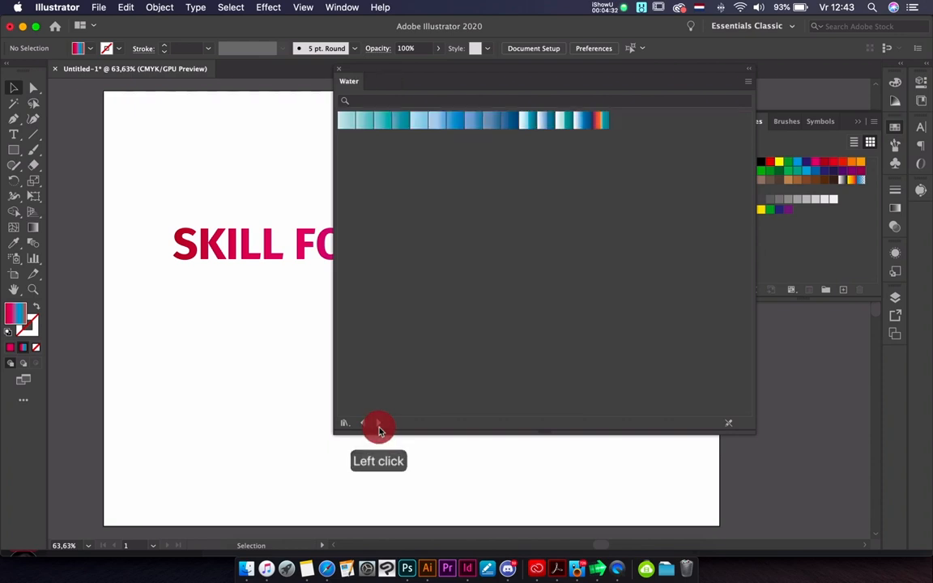
{"action": "left_click", "coordinate": [378, 424]}
{"action": "left_click", "coordinate": [377, 423]}
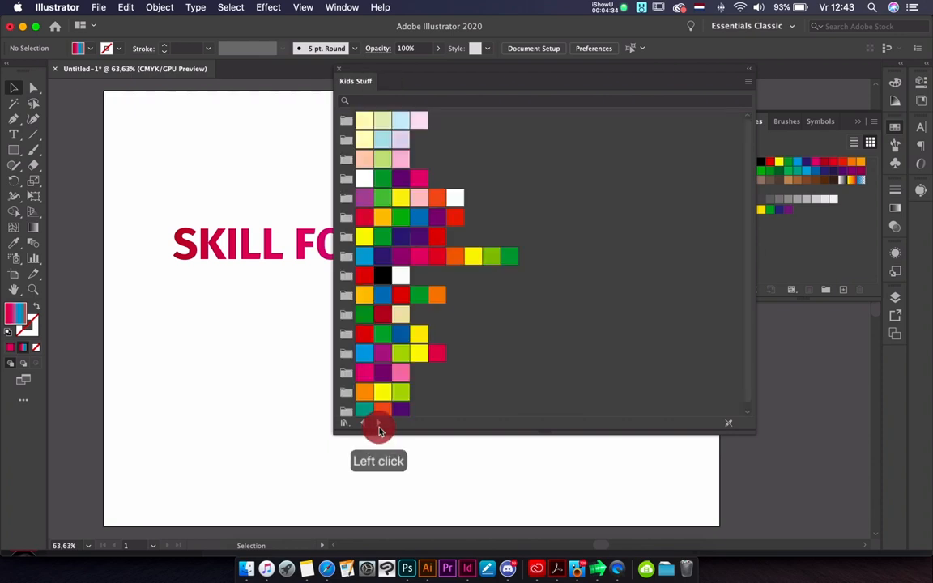
{"action": "left_click", "coordinate": [363, 423]}
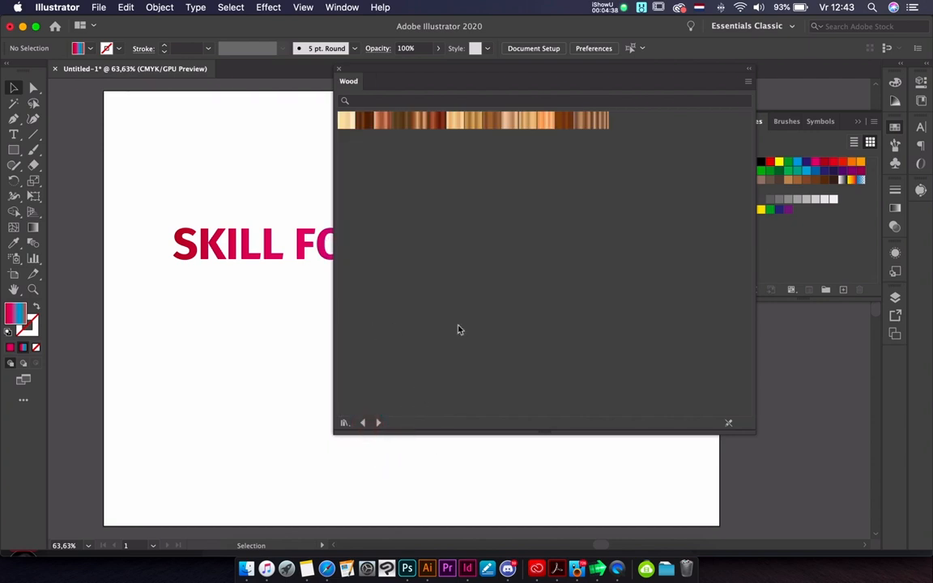
{"action": "left_click", "coordinate": [338, 71]}
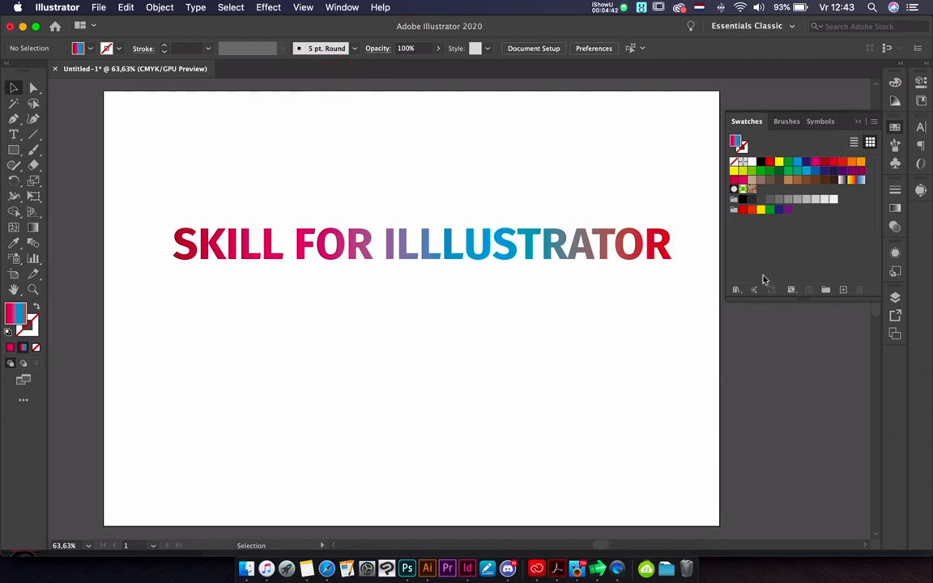
Look through the available swatch library categories, including Gradients, Foods, Nature, Patterns and Art History.
{"action": "left_click", "coordinate": [737, 293]}
{"action": "mouse_move", "coordinate": [761, 292]}
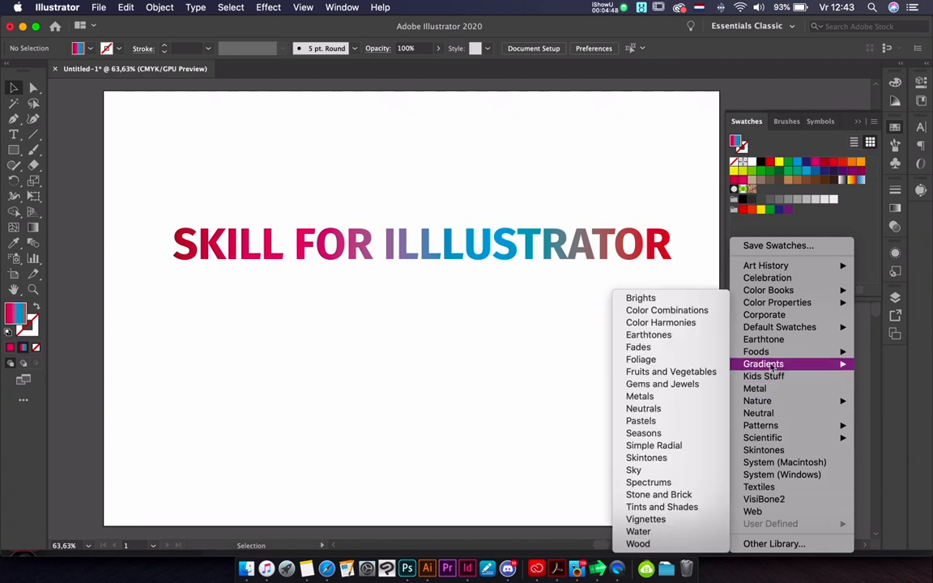
{"action": "mouse_move", "coordinate": [760, 355]}
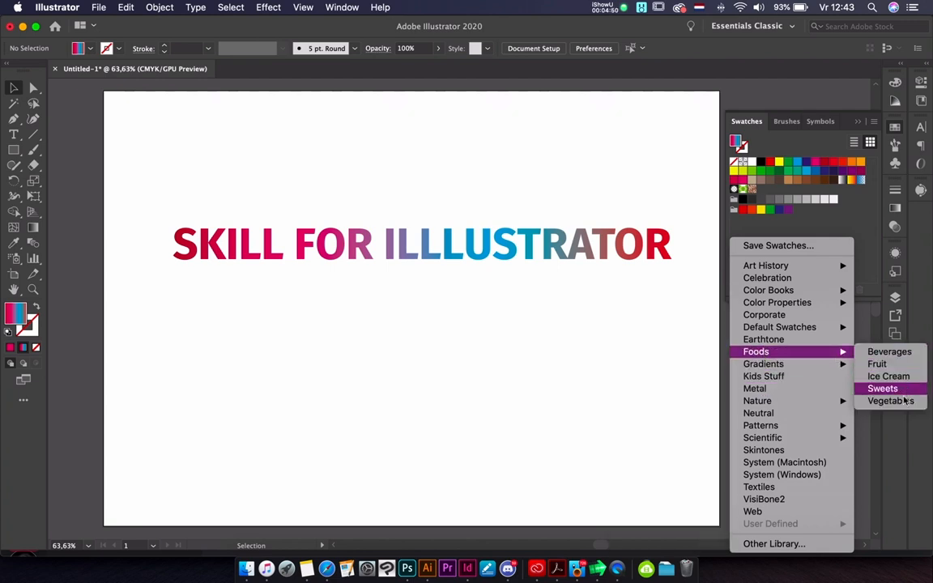
{"action": "mouse_move", "coordinate": [788, 402]}
{"action": "mouse_move", "coordinate": [783, 427]}
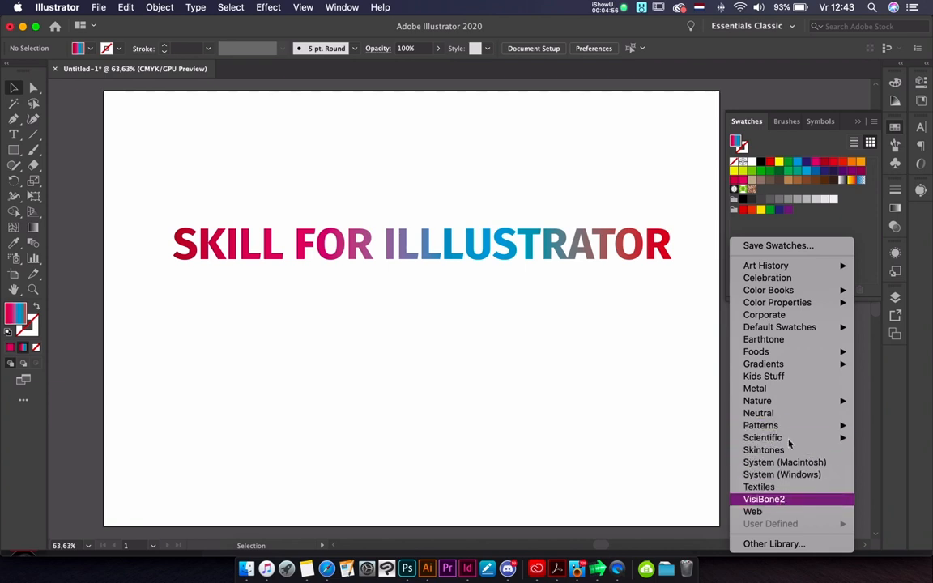
{"action": "mouse_move", "coordinate": [786, 272]}
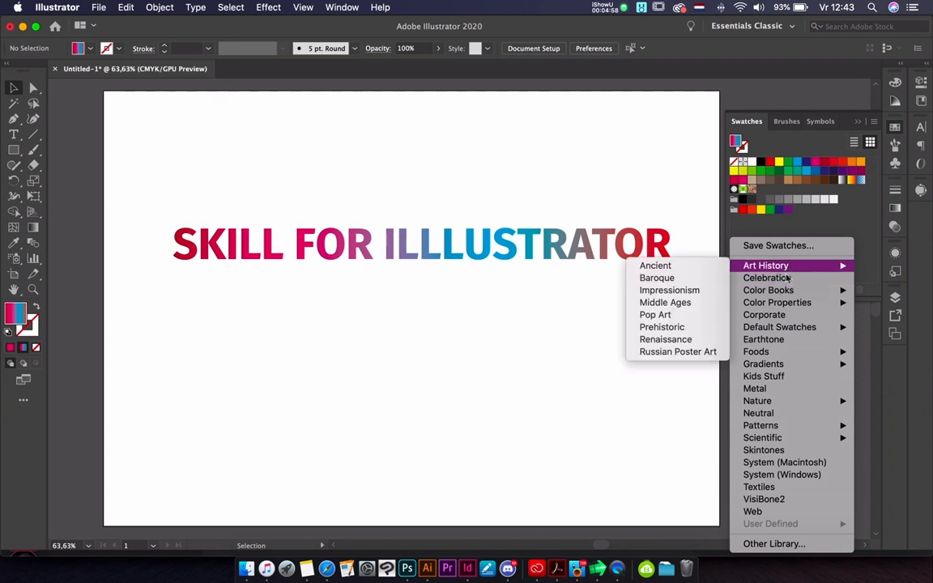
{"action": "left_click", "coordinate": [114, 134]}
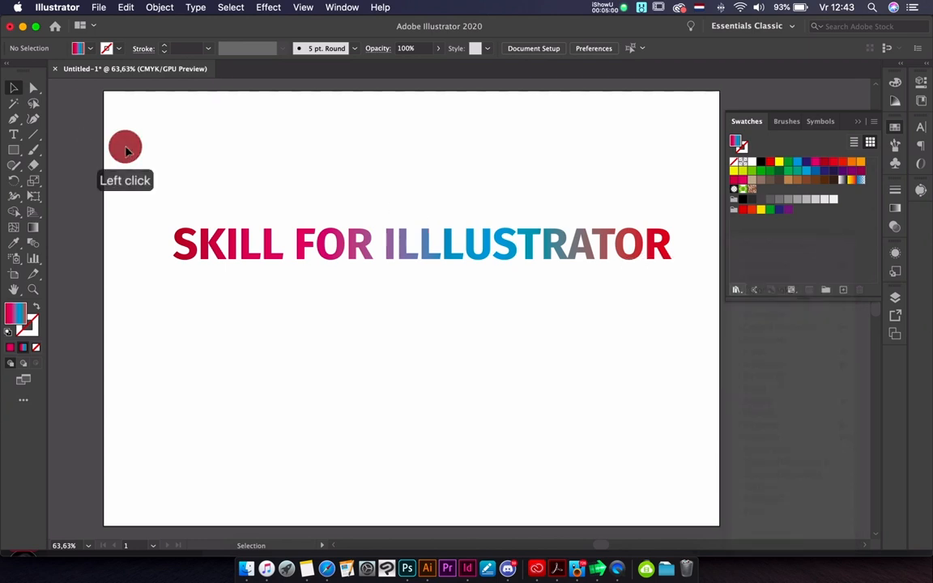
Show the list of swatch libraries offered with the stroke colour swatches, and dismiss it.
{"action": "left_click", "coordinate": [119, 49]}
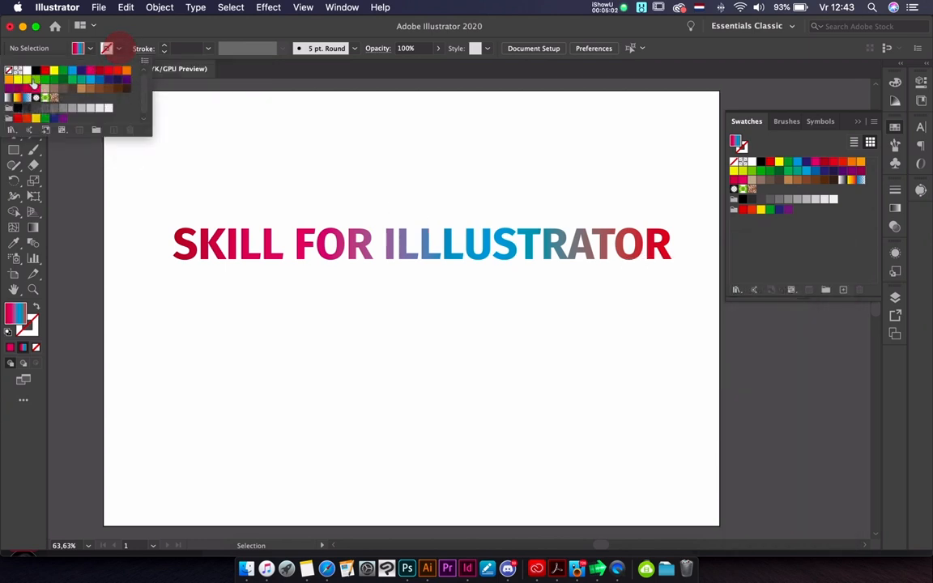
{"action": "left_click", "coordinate": [11, 131]}
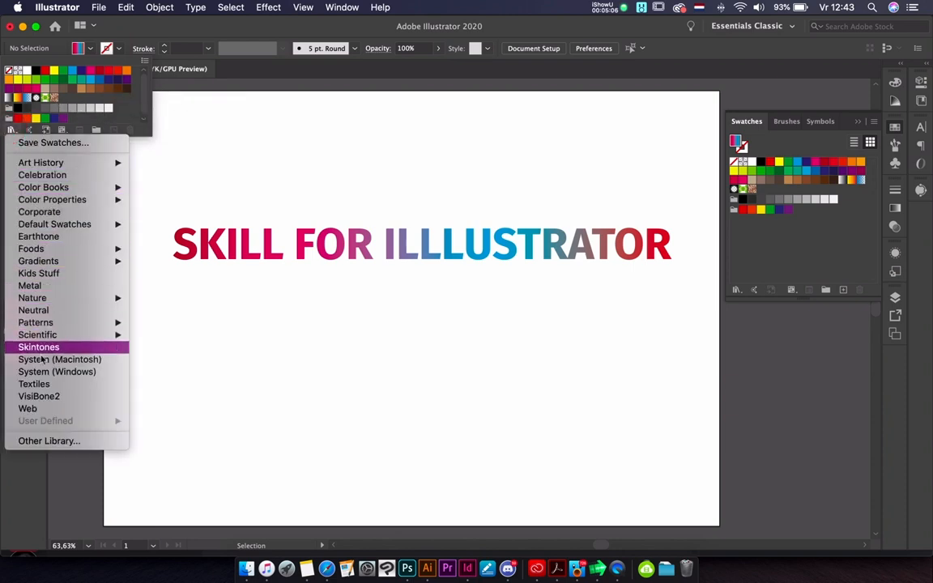
{"action": "left_click", "coordinate": [275, 128]}
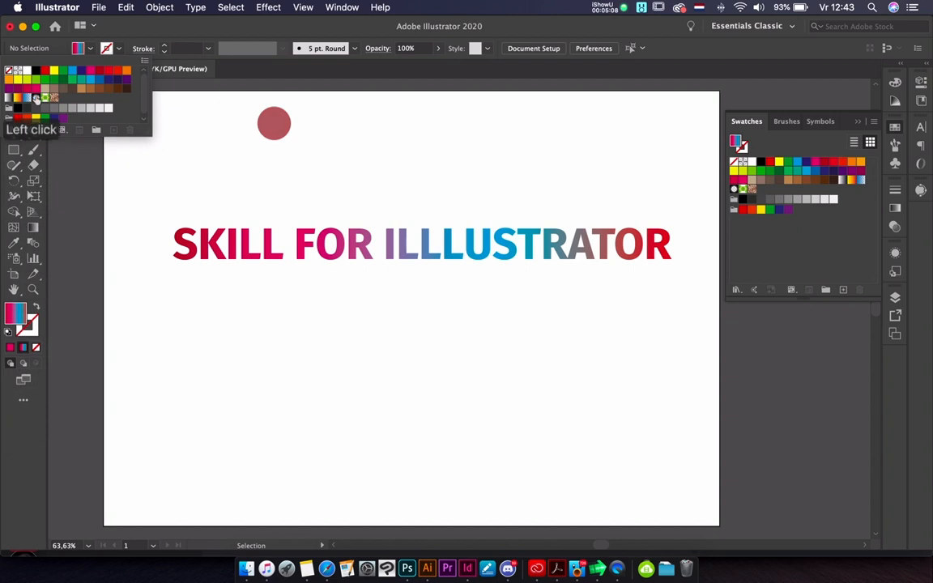
Select all the gradient-filled letters of the text line and group them.
{"action": "left_click", "coordinate": [14, 87]}
{"action": "left_click", "coordinate": [300, 160]}
{"action": "left_click_drag", "start_coordinate": [168, 192], "coordinate": [669, 302]}
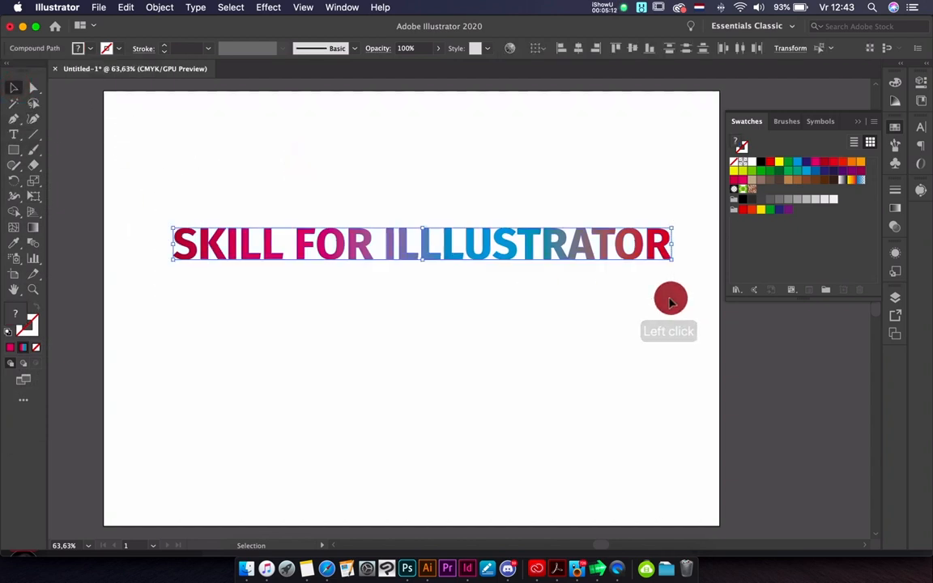
{"action": "left_click", "coordinate": [162, 8]}
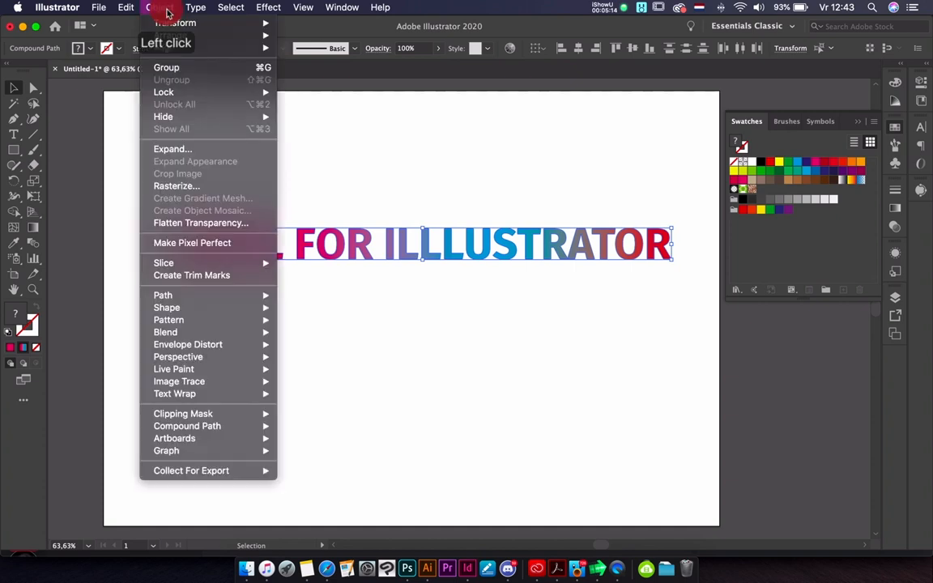
{"action": "left_click", "coordinate": [172, 71]}
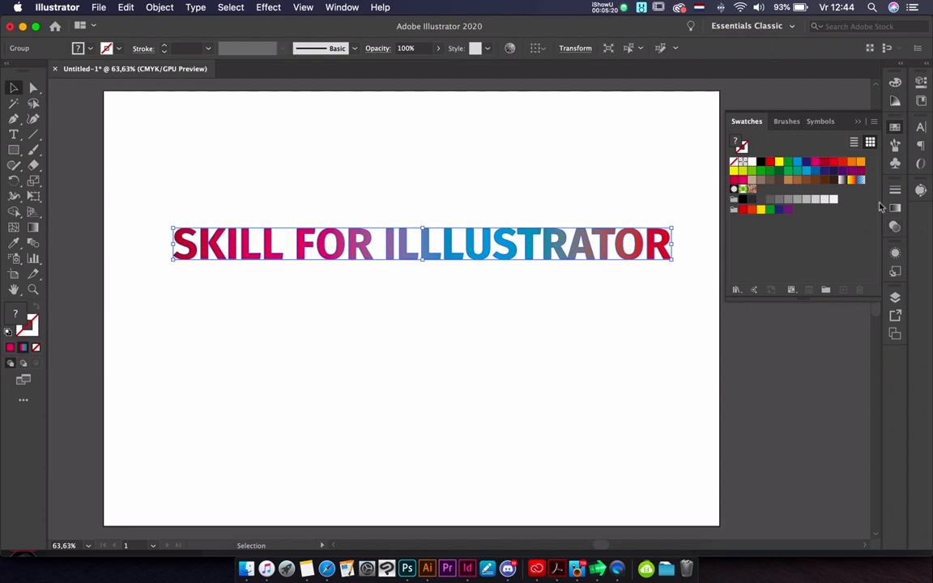
Open the Glyphs panel enlarged over the artboard and look through the entire Fira Sans Bold character set.
{"action": "left_click", "coordinate": [342, 8]}
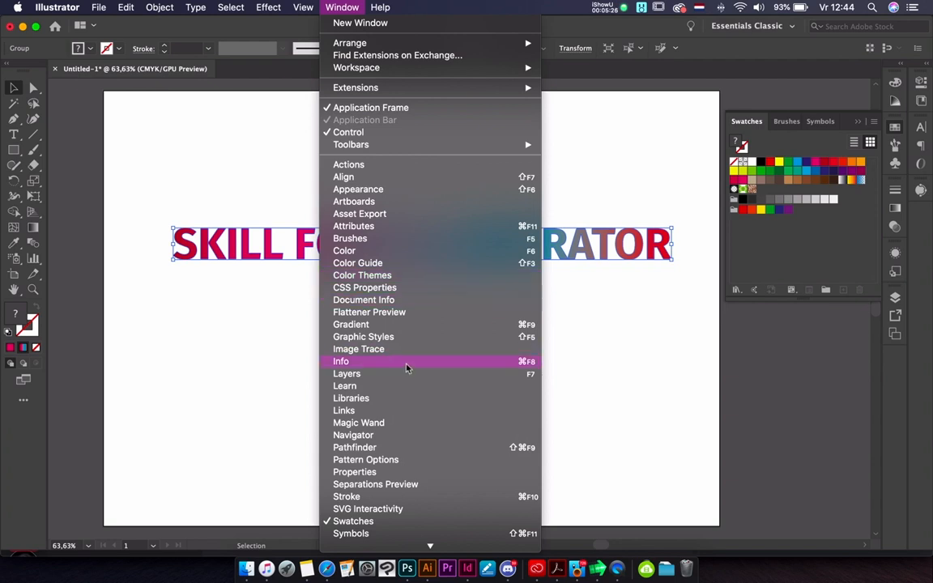
{"action": "scroll", "coordinate": [409, 429], "scroll_direction": "down", "scroll_amount": 5}
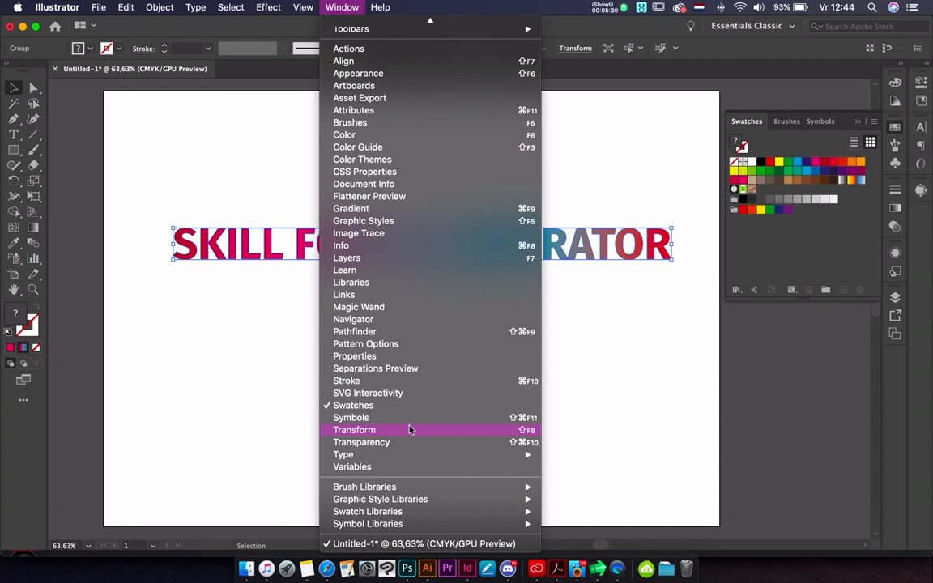
{"action": "mouse_move", "coordinate": [425, 460]}
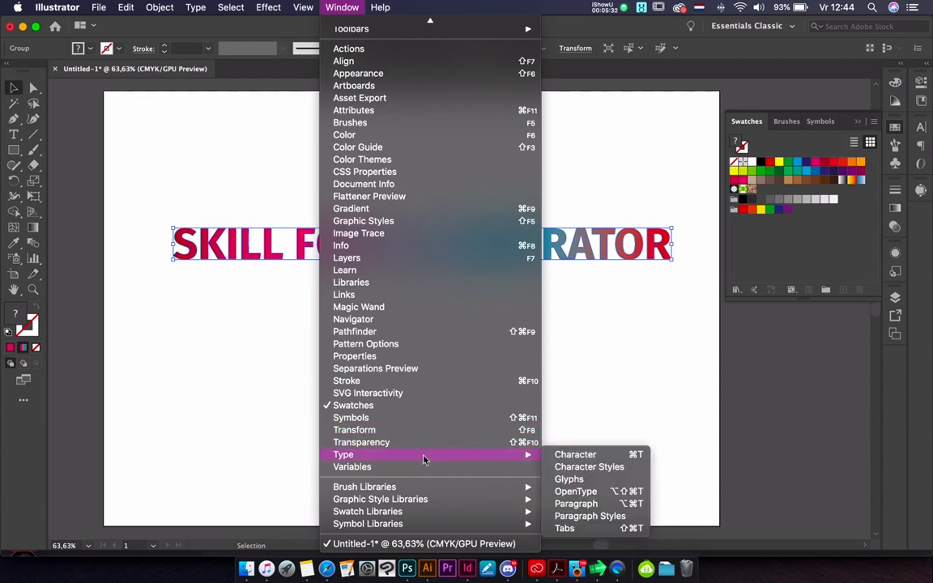
{"action": "left_click", "coordinate": [577, 480]}
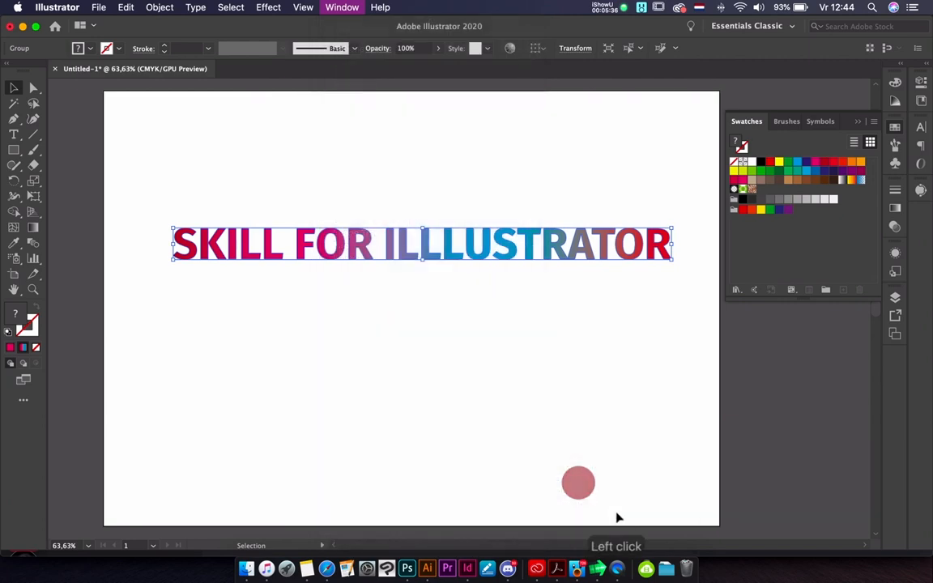
{"action": "left_click_drag", "start_coordinate": [310, 217], "coordinate": [391, 329]}
{"action": "left_click", "coordinate": [618, 483]}
{"action": "left_click_drag", "start_coordinate": [619, 484], "coordinate": [660, 539]}
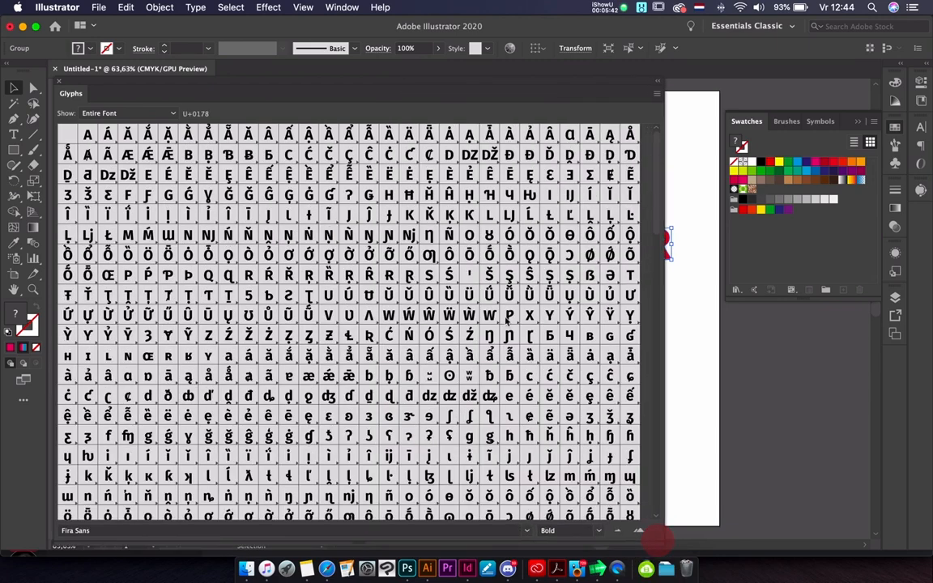
{"action": "scroll", "coordinate": [496, 321], "scroll_direction": "down", "scroll_amount": 10}
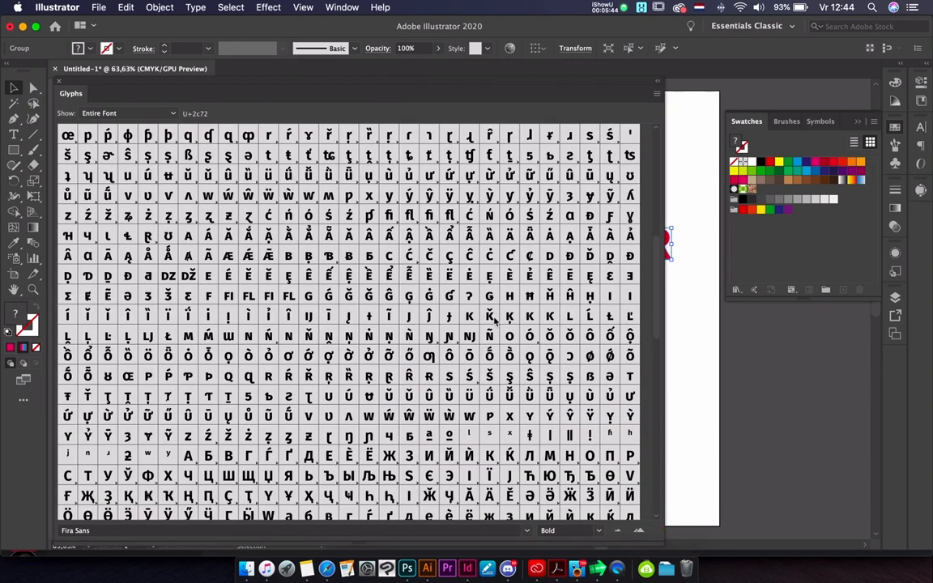
{"action": "scroll", "coordinate": [496, 321], "scroll_direction": "down", "scroll_amount": 10}
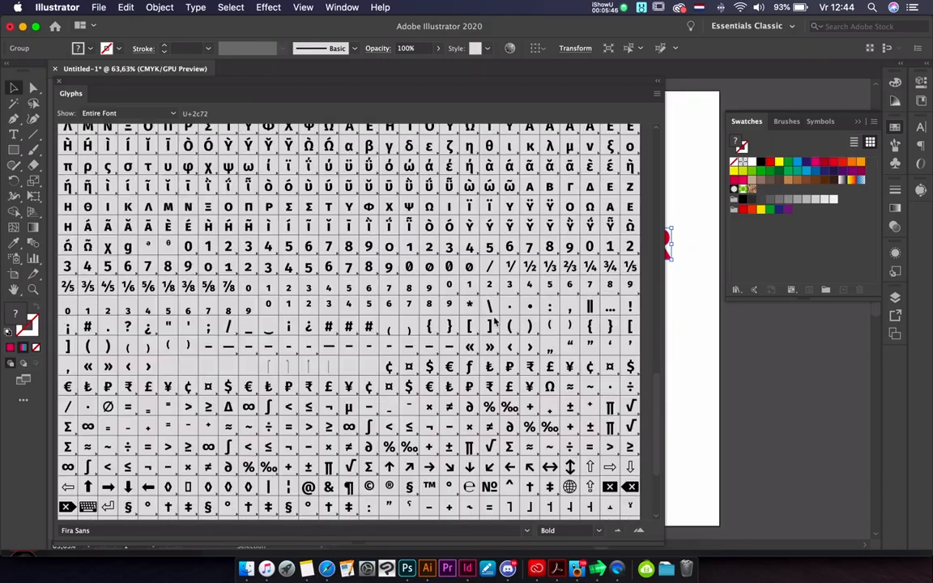
Look through the remaining Fira Sans glyphs, close the Glyphs panel, and view the overprint options in the Attributes panel before closing it.
{"action": "scroll", "coordinate": [517, 321], "scroll_direction": "down", "scroll_amount": 3}
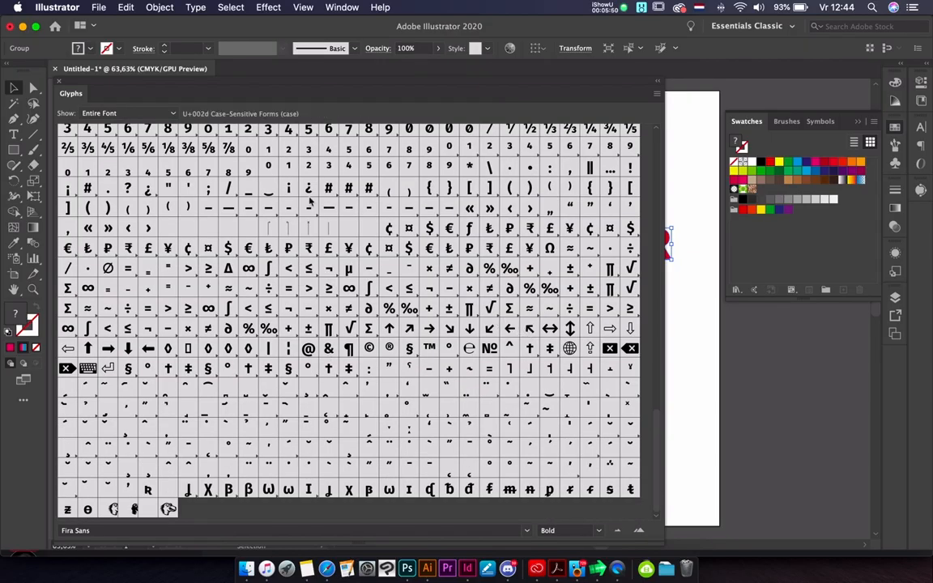
{"action": "left_click", "coordinate": [62, 82]}
{"action": "left_click", "coordinate": [342, 7]}
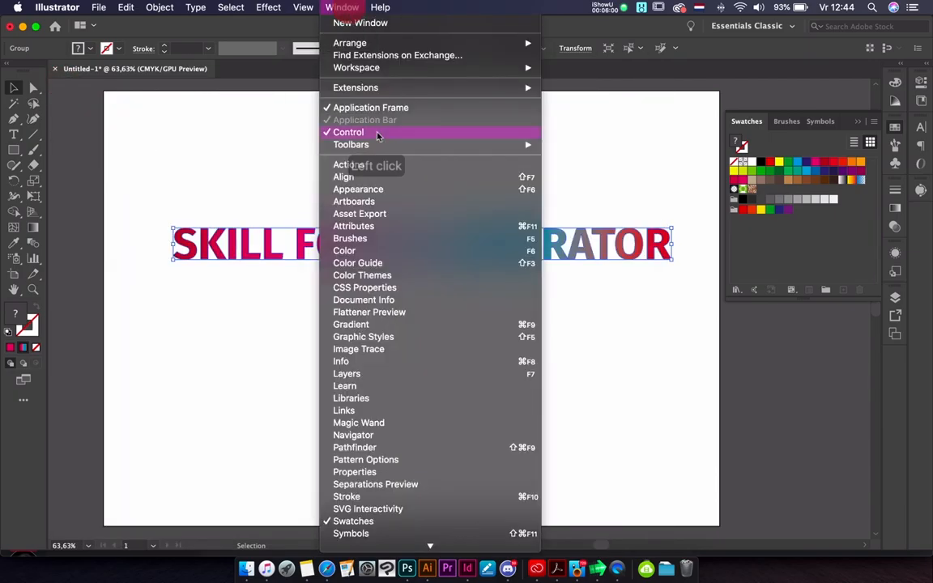
{"action": "left_click", "coordinate": [377, 229]}
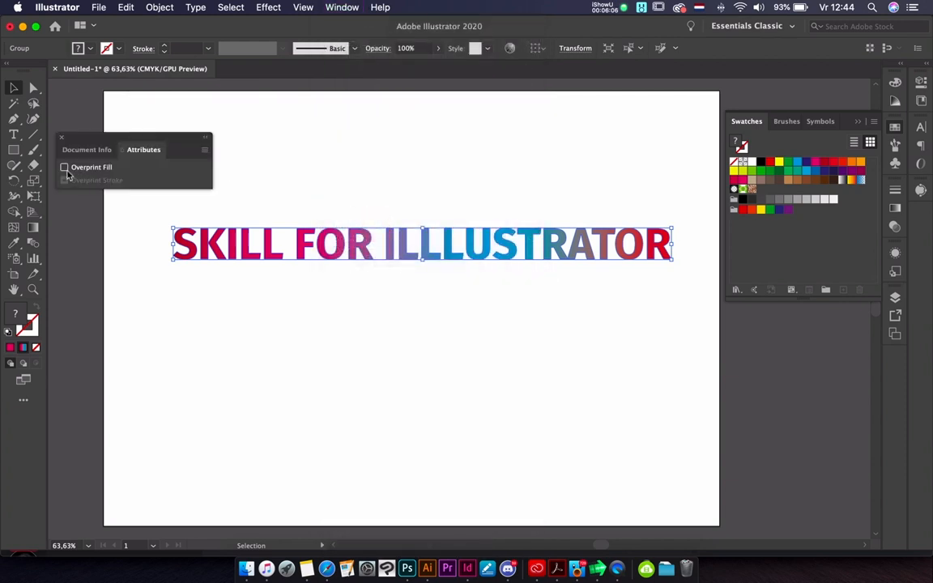
{"action": "left_click", "coordinate": [60, 137]}
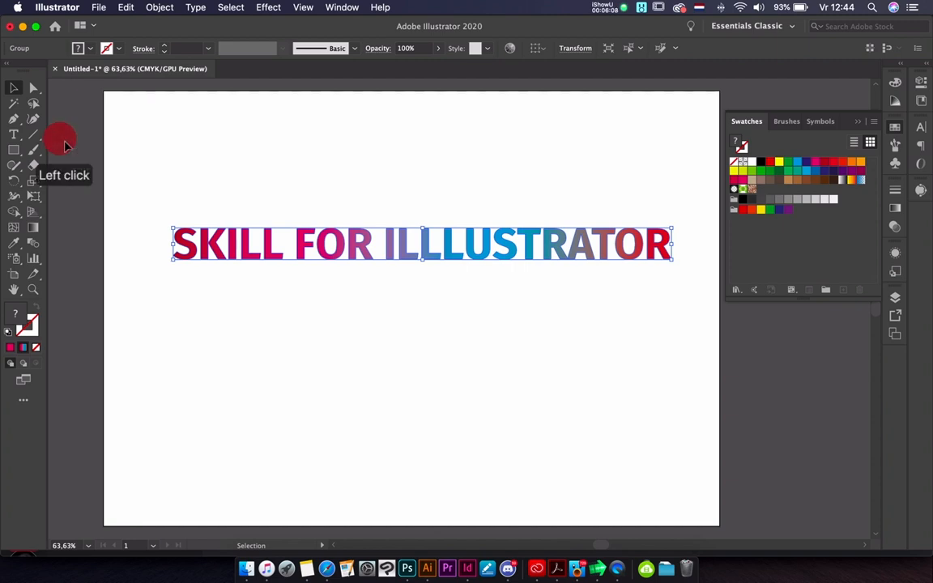
Look through the list of available panels, view the text group's settings in the Properties panel, and collapse that panel again.
{"action": "left_click", "coordinate": [339, 9]}
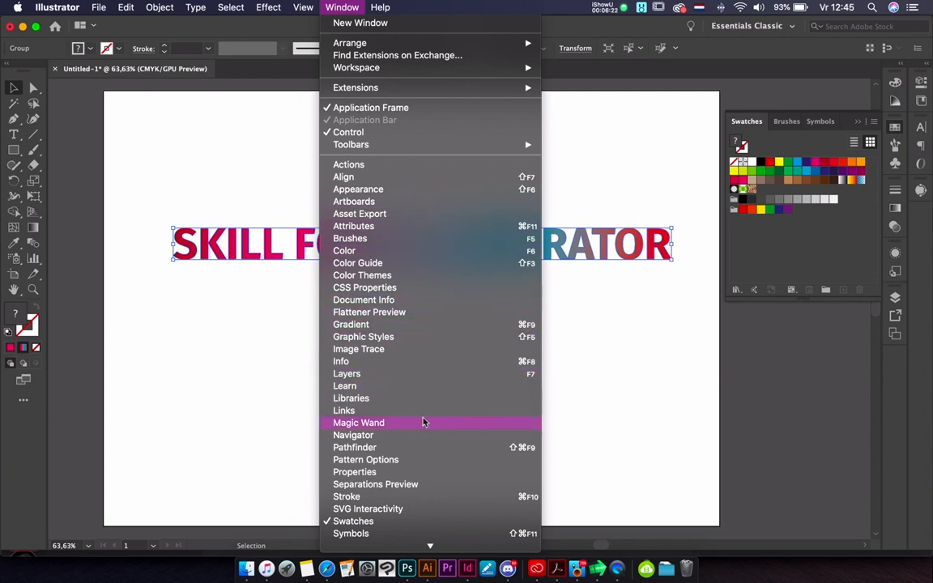
{"action": "scroll", "coordinate": [423, 422], "scroll_direction": "down", "scroll_amount": 3}
{"action": "scroll", "coordinate": [423, 422], "scroll_direction": "down", "scroll_amount": 3}
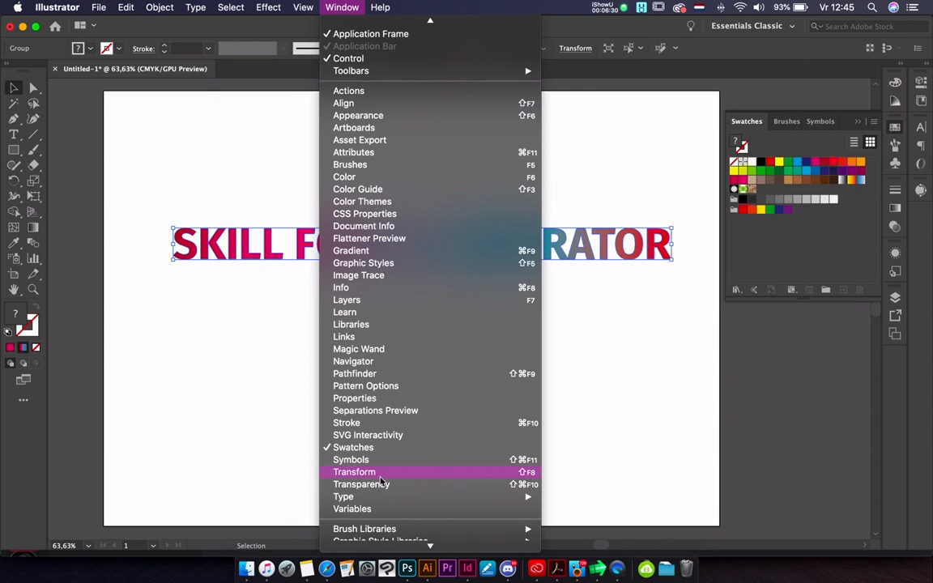
{"action": "mouse_move", "coordinate": [379, 503]}
{"action": "scroll", "coordinate": [361, 397], "scroll_direction": "up", "scroll_amount": 1}
{"action": "left_click", "coordinate": [371, 411]}
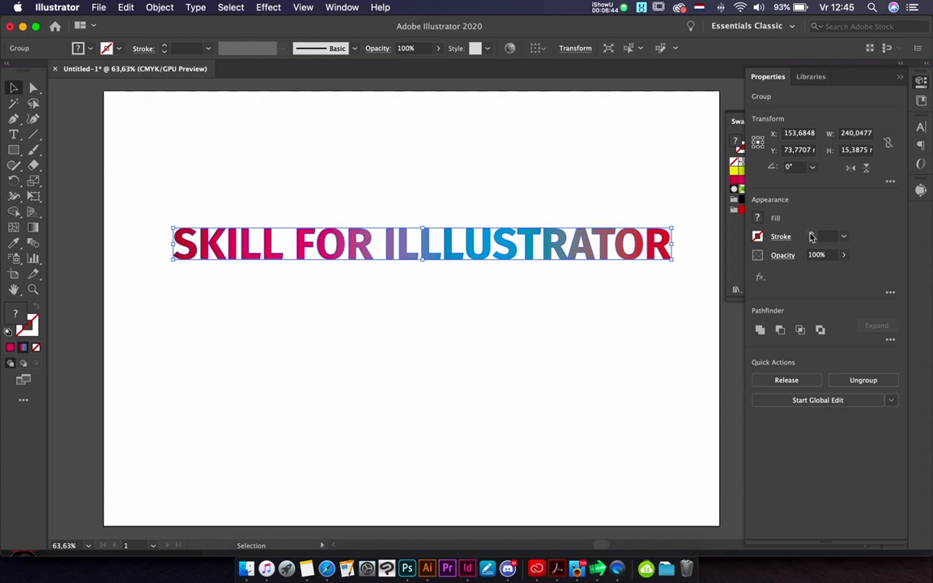
{"action": "left_click", "coordinate": [738, 257]}
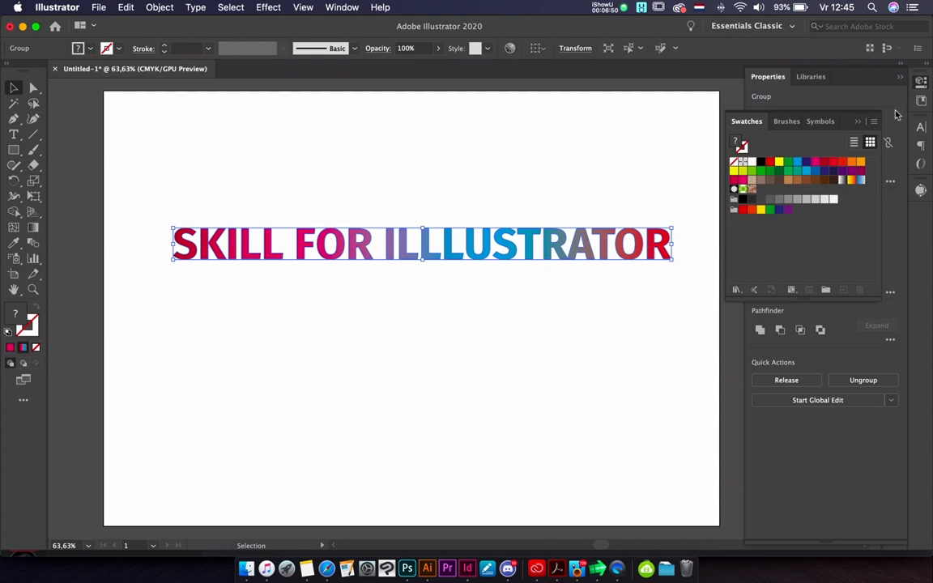
{"action": "left_click", "coordinate": [899, 78]}
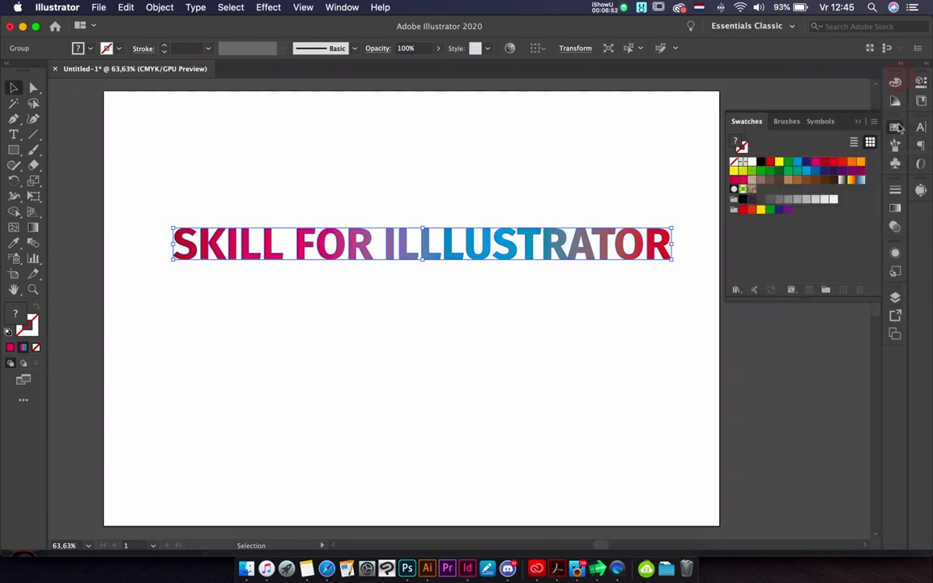
Apply the Charcoal - Feather brush to the outline of the grouped gradient text and deselect the group.
{"action": "left_click", "coordinate": [896, 163]}
{"action": "left_click", "coordinate": [895, 144]}
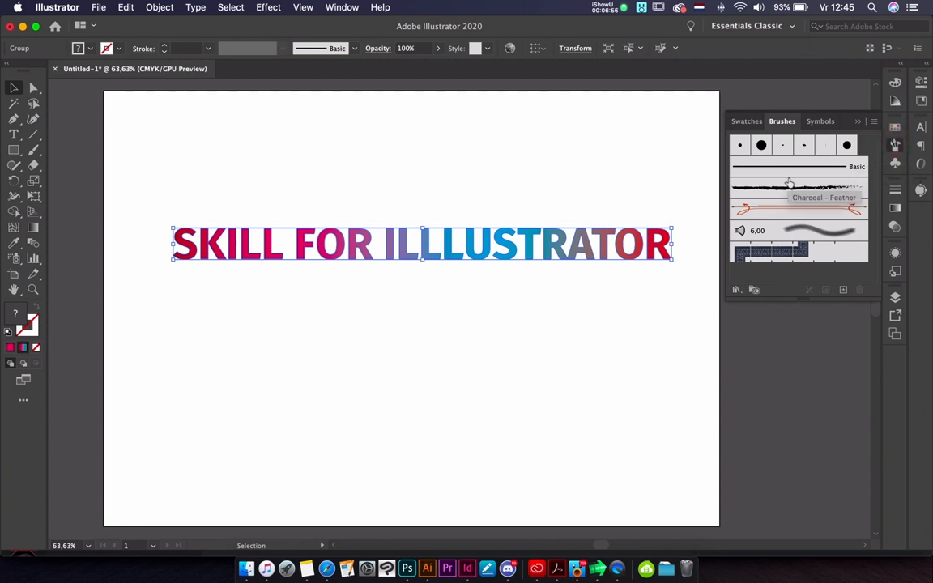
{"action": "left_click", "coordinate": [740, 190]}
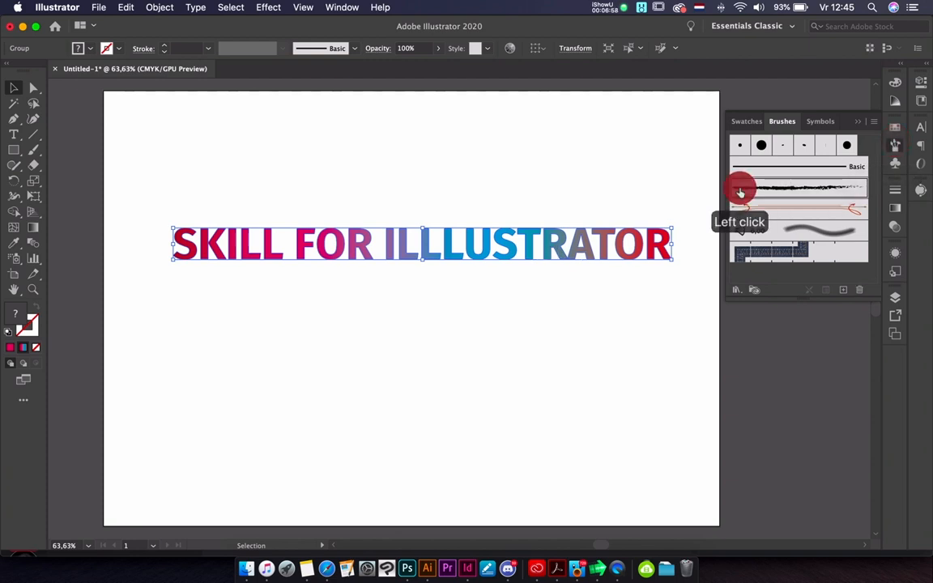
{"action": "left_click", "coordinate": [296, 204]}
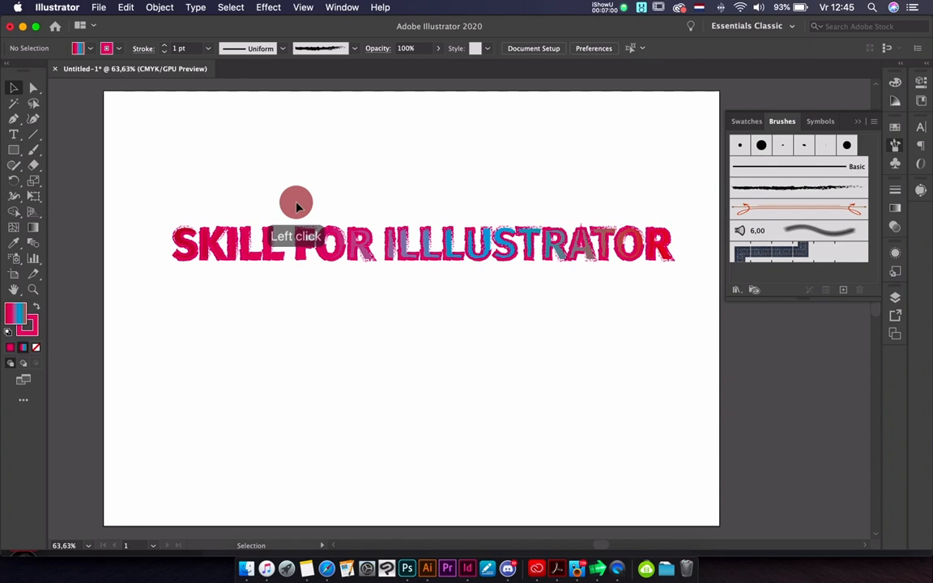
{"action": "left_click", "coordinate": [612, 301]}
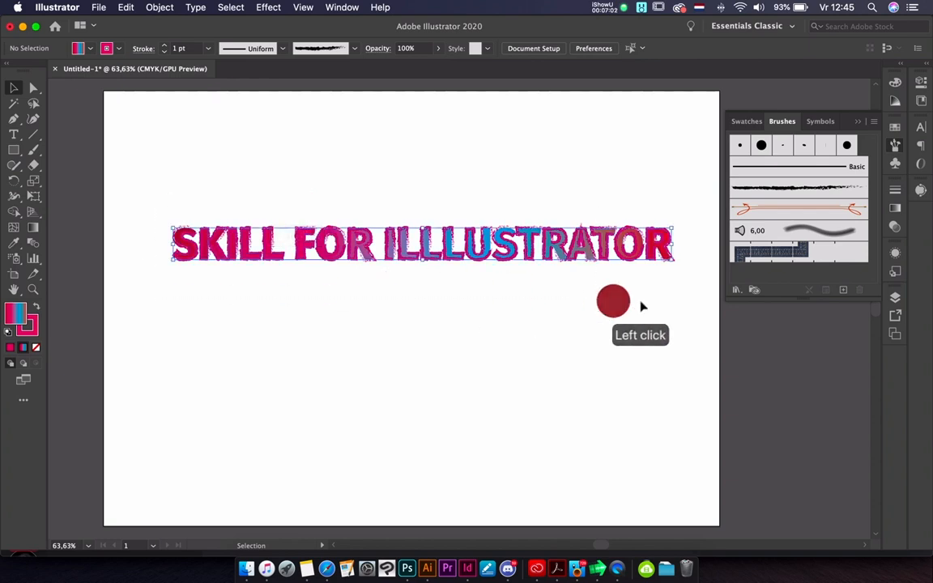
{"action": "left_click", "coordinate": [615, 305]}
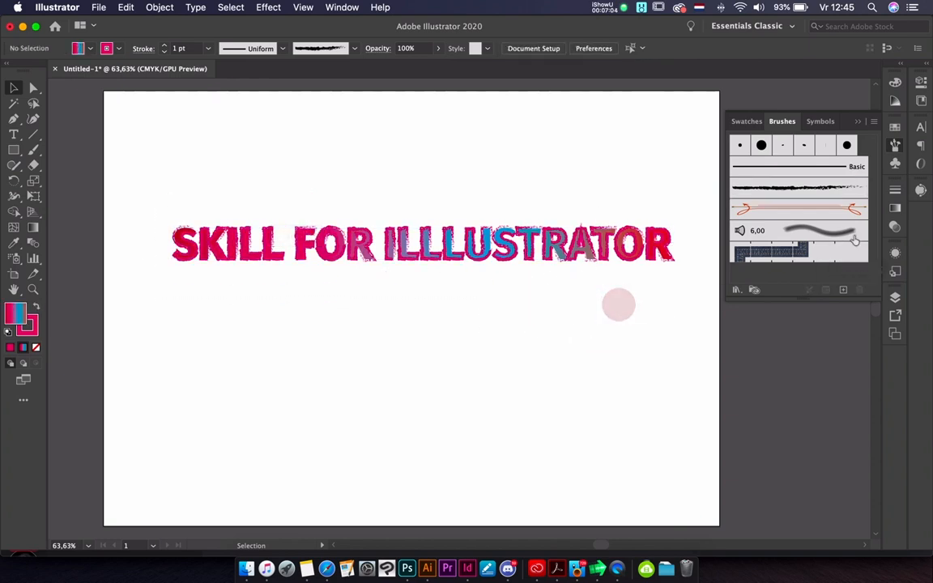
View the Transparency blending modes, try an opacity of 50% with nothing selected, and restore it to 100%.
{"action": "left_click", "coordinate": [897, 229]}
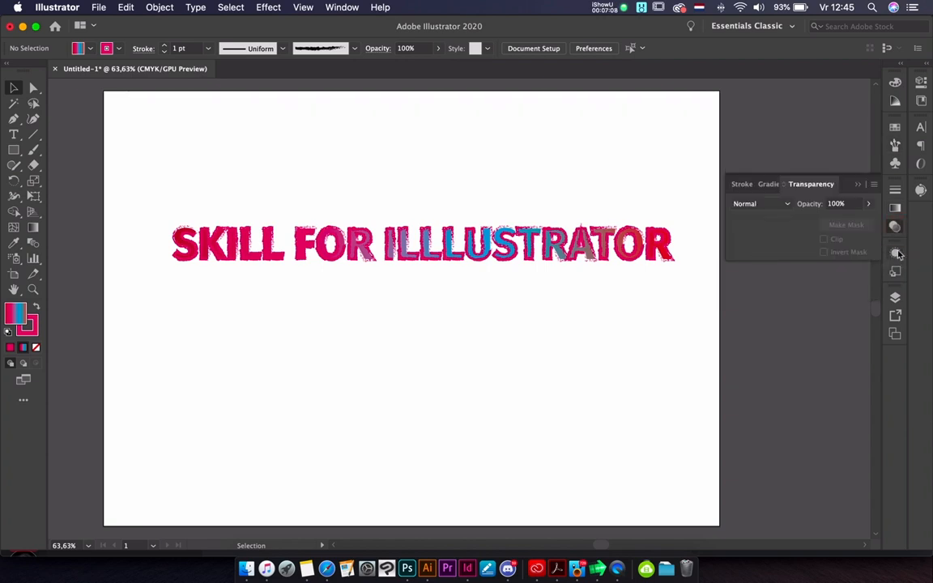
{"action": "left_click", "coordinate": [770, 205]}
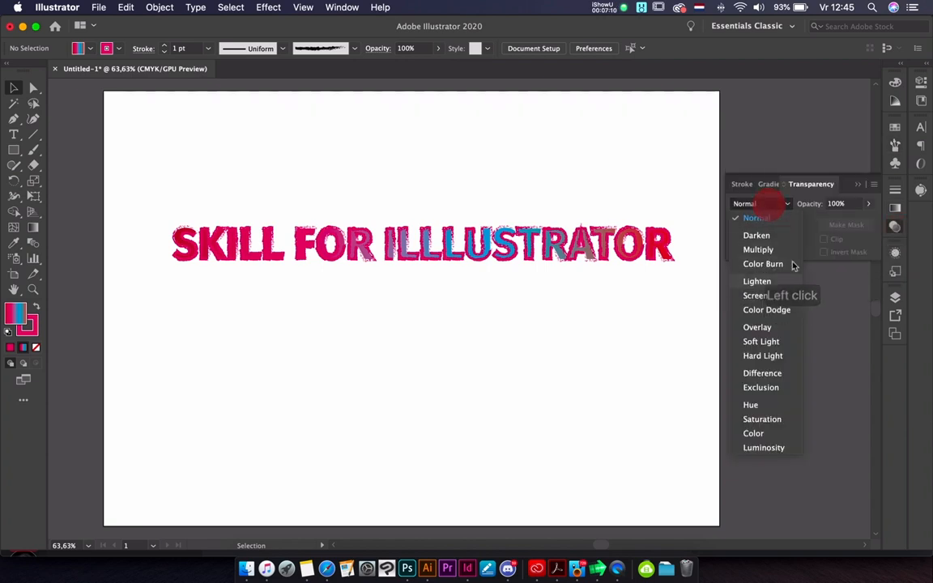
{"action": "left_click", "coordinate": [868, 207]}
{"action": "left_click", "coordinate": [864, 203]}
{"action": "left_click", "coordinate": [844, 223]}
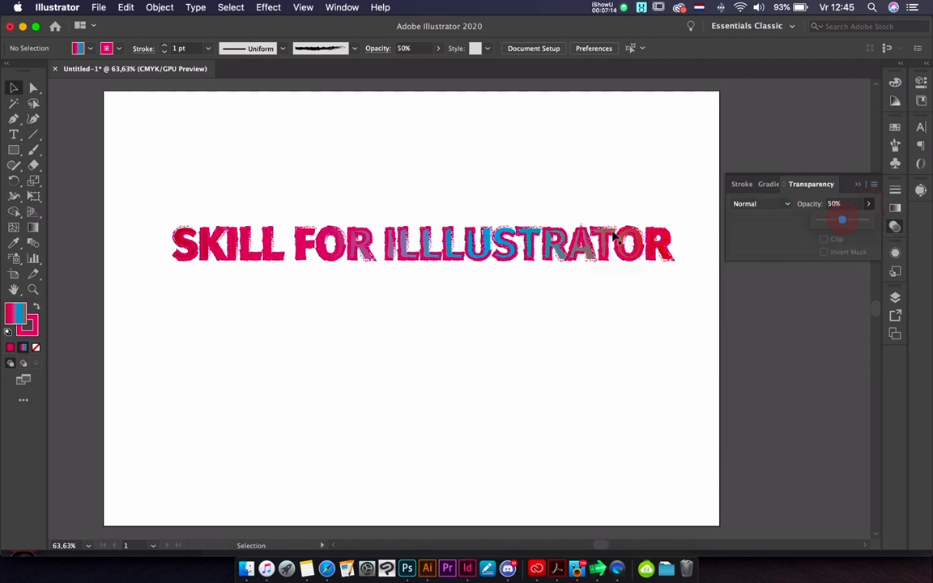
{"action": "left_click", "coordinate": [511, 185]}
{"action": "left_click_drag", "start_coordinate": [869, 204], "coordinate": [901, 223]}
Browse the effects in the Appearance panel and try an Arch warp with a horizontal bend of -62%.
{"action": "left_click", "coordinate": [897, 255]}
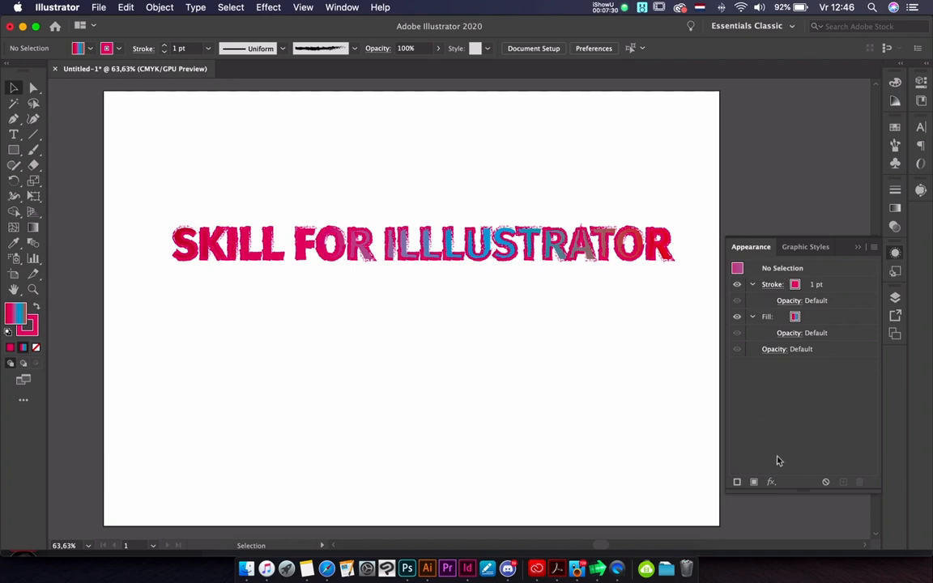
{"action": "left_click", "coordinate": [774, 482]}
{"action": "mouse_move", "coordinate": [806, 391]}
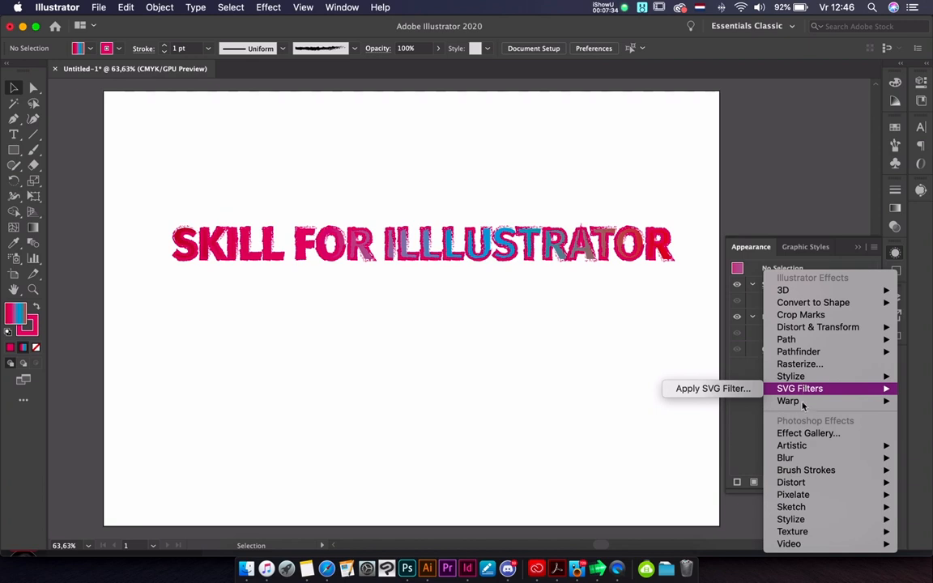
{"action": "mouse_move", "coordinate": [807, 485]}
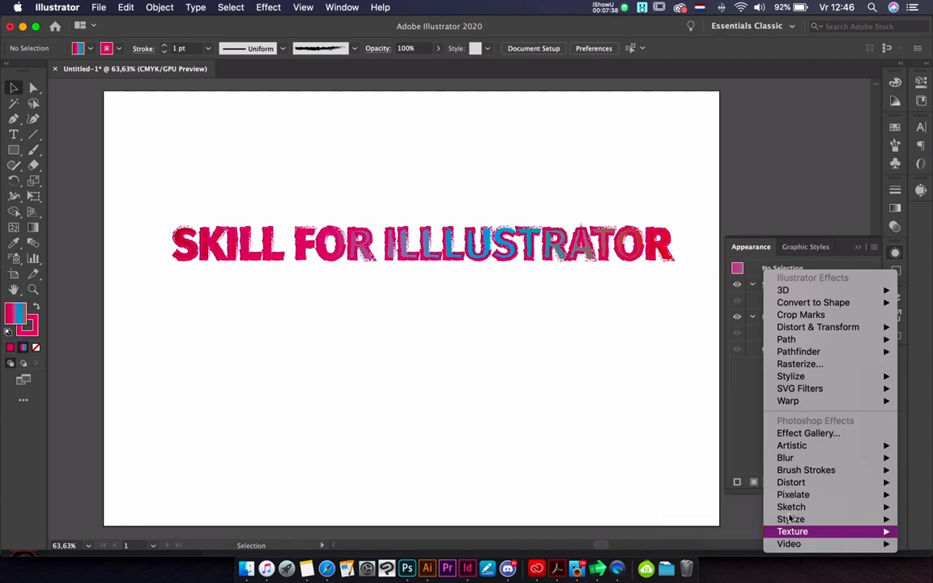
{"action": "mouse_move", "coordinate": [790, 513]}
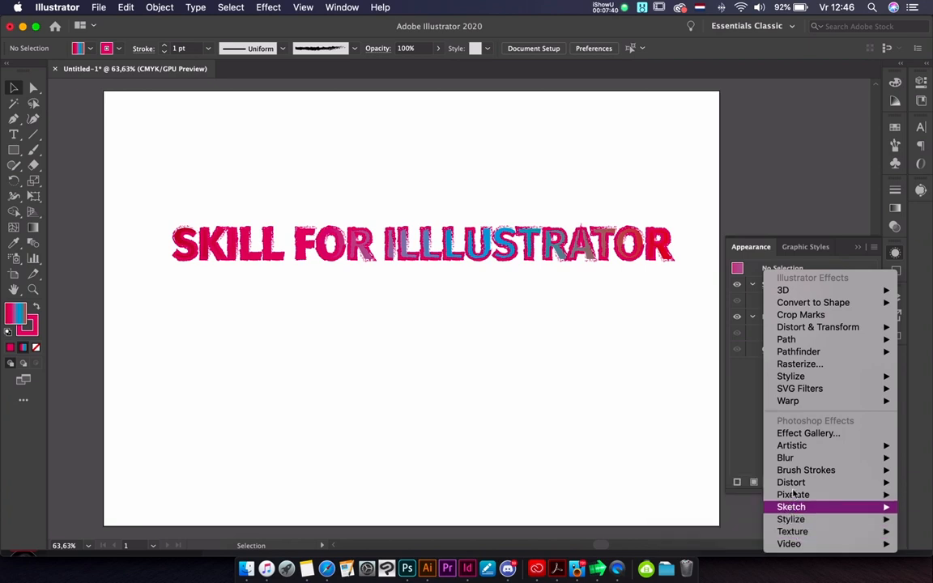
{"action": "left_click", "coordinate": [759, 409]}
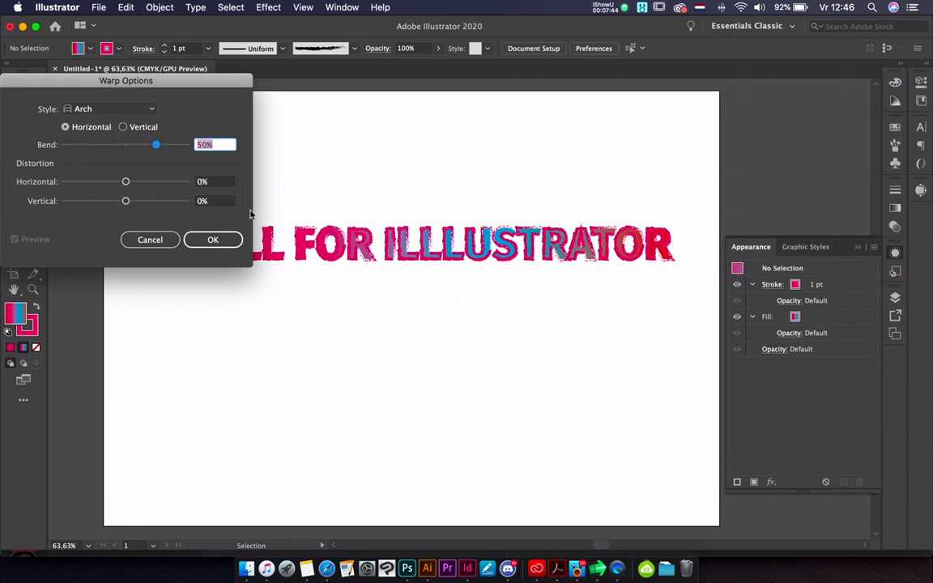
{"action": "left_click_drag", "start_coordinate": [156, 145], "coordinate": [88, 146]}
{"action": "left_click", "coordinate": [162, 242]}
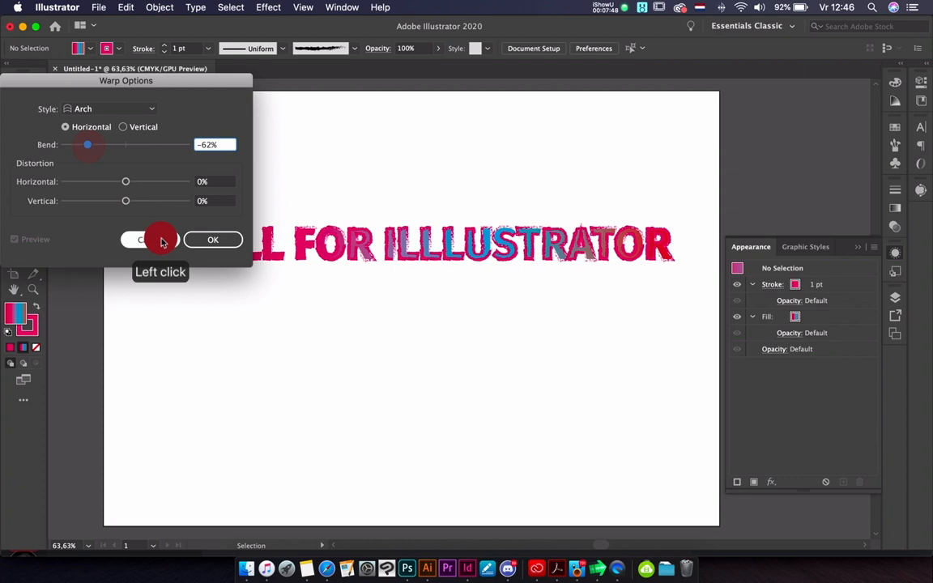
Select the text group, browse the Illustrator and Photoshop effects, and start a Stylize Drop Shadow effect with preview.
{"action": "left_click", "coordinate": [244, 234]}
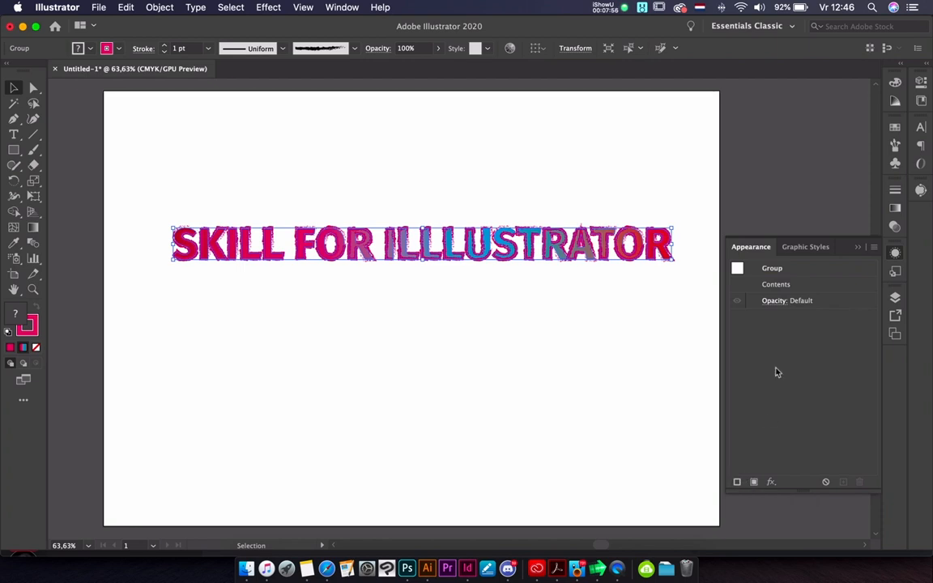
{"action": "left_click", "coordinate": [771, 482]}
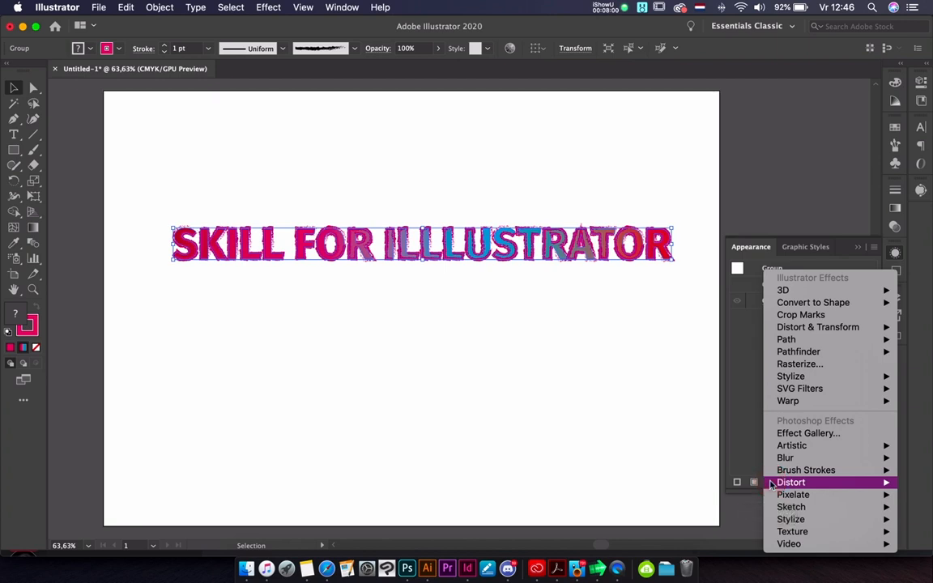
{"action": "mouse_move", "coordinate": [791, 447]}
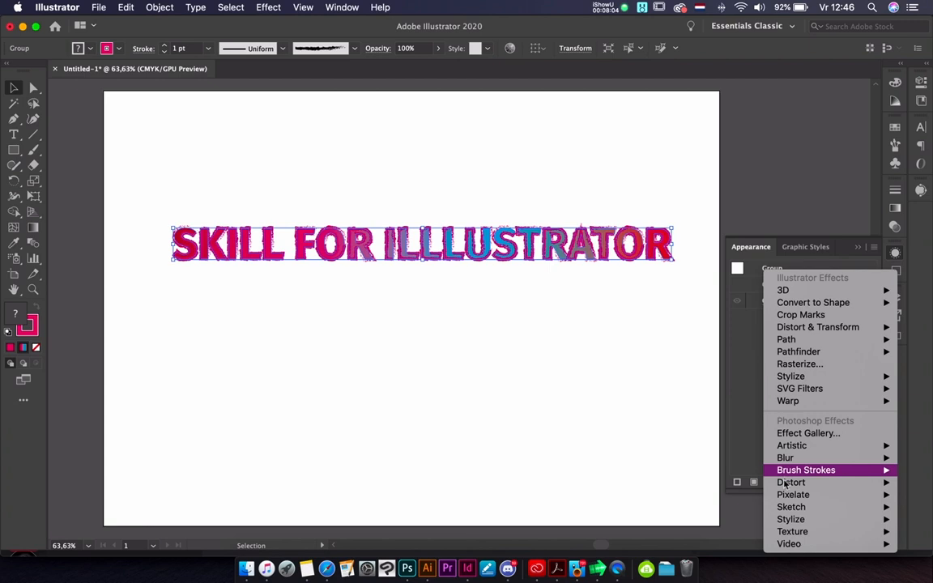
{"action": "mouse_move", "coordinate": [791, 545]}
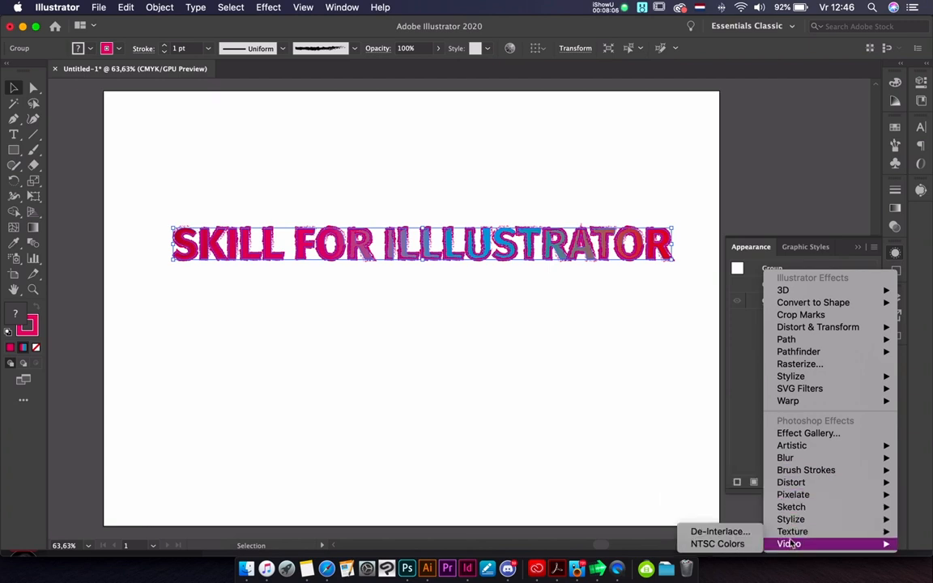
{"action": "mouse_move", "coordinate": [786, 526]}
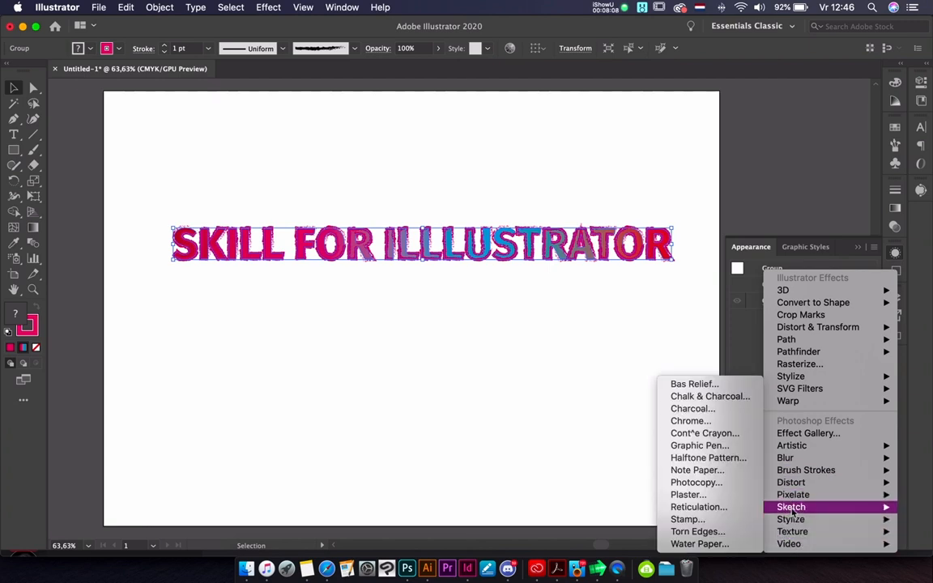
{"action": "mouse_move", "coordinate": [794, 496]}
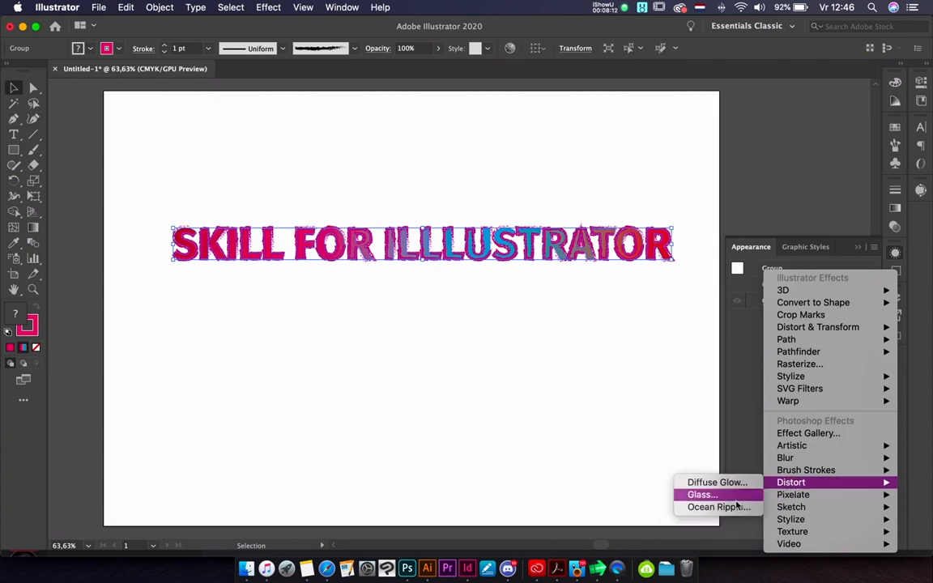
{"action": "mouse_move", "coordinate": [774, 470]}
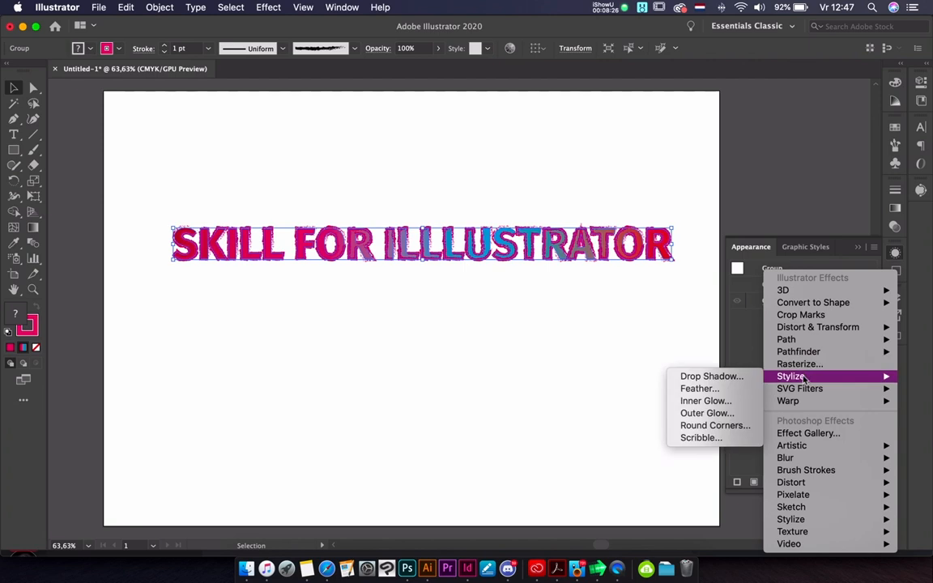
{"action": "left_click", "coordinate": [729, 378]}
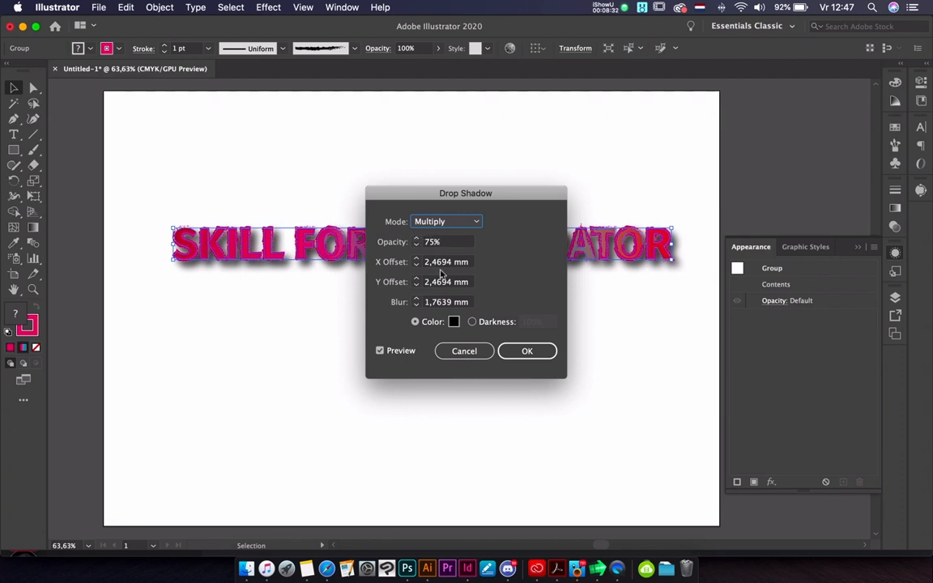
Lower the drop shadow's opacity to 74% and set its X and Y offsets to 1 mm each.
{"action": "left_click", "coordinate": [417, 245]}
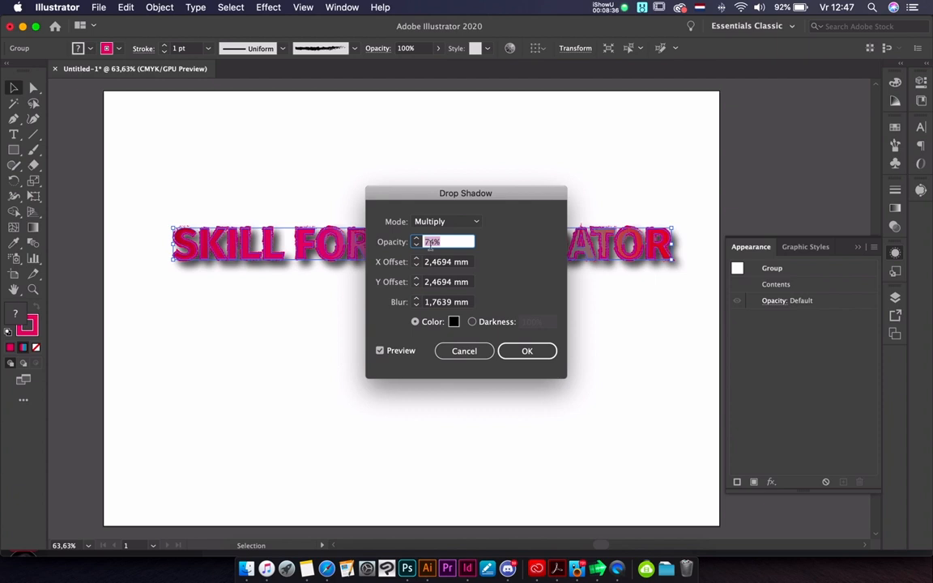
{"action": "left_click", "coordinate": [418, 266]}
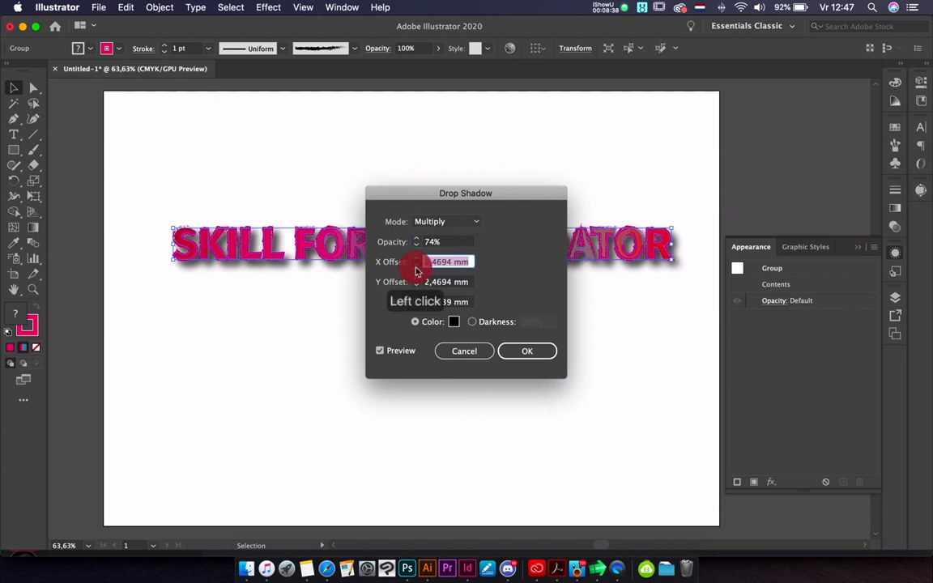
{"action": "left_click", "coordinate": [417, 266]}
{"action": "left_click", "coordinate": [416, 268]}
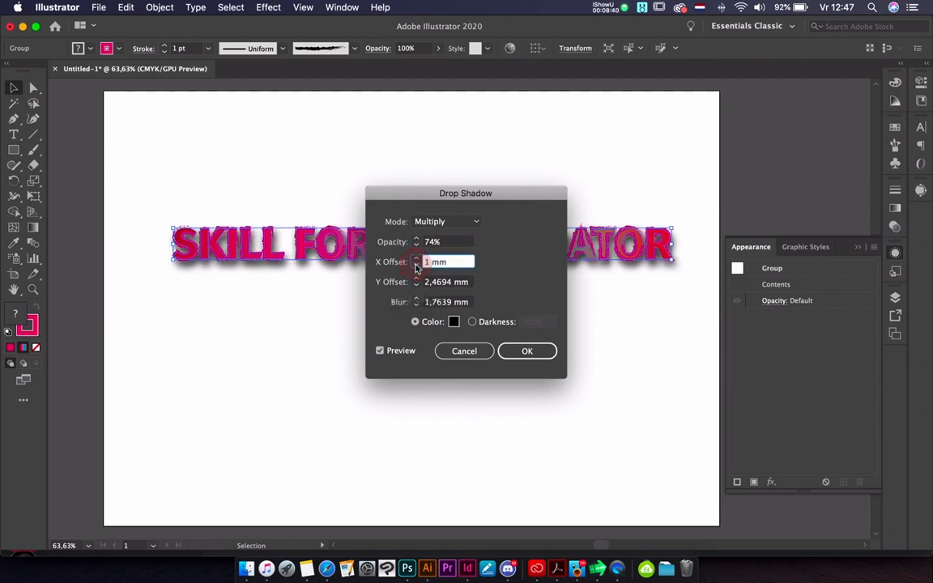
{"action": "left_click", "coordinate": [416, 285]}
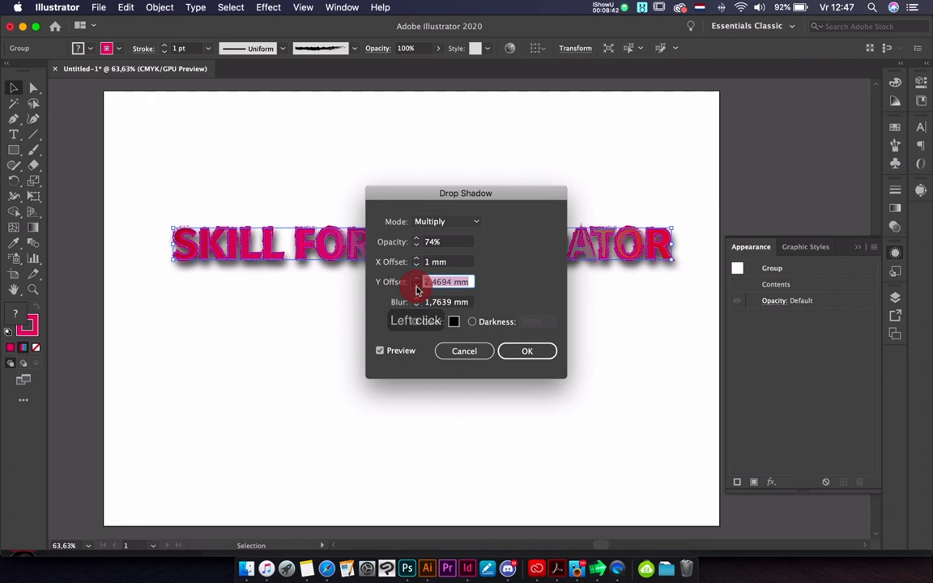
{"action": "left_click", "coordinate": [417, 286]}
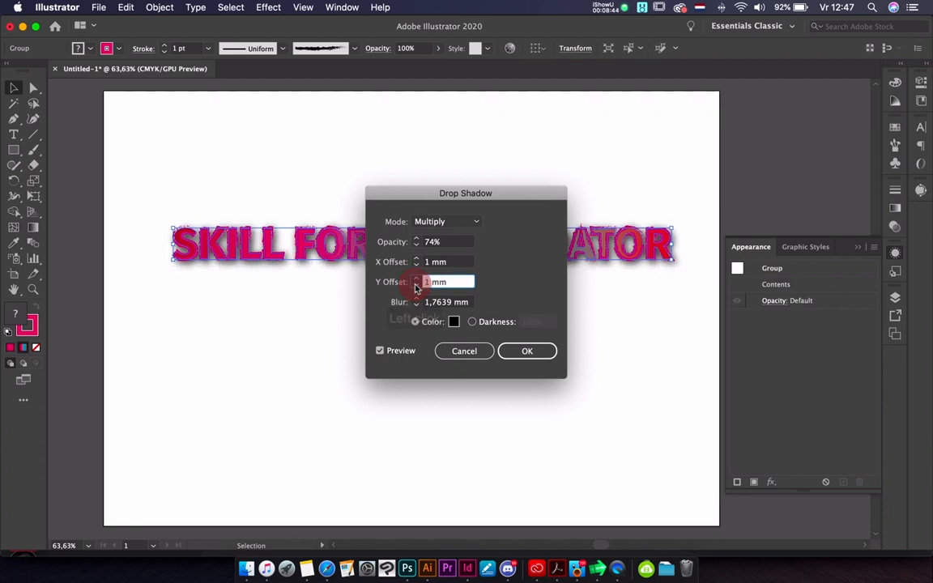
Set the drop shadow's opacity to 100%.
{"action": "left_click", "coordinate": [429, 243]}
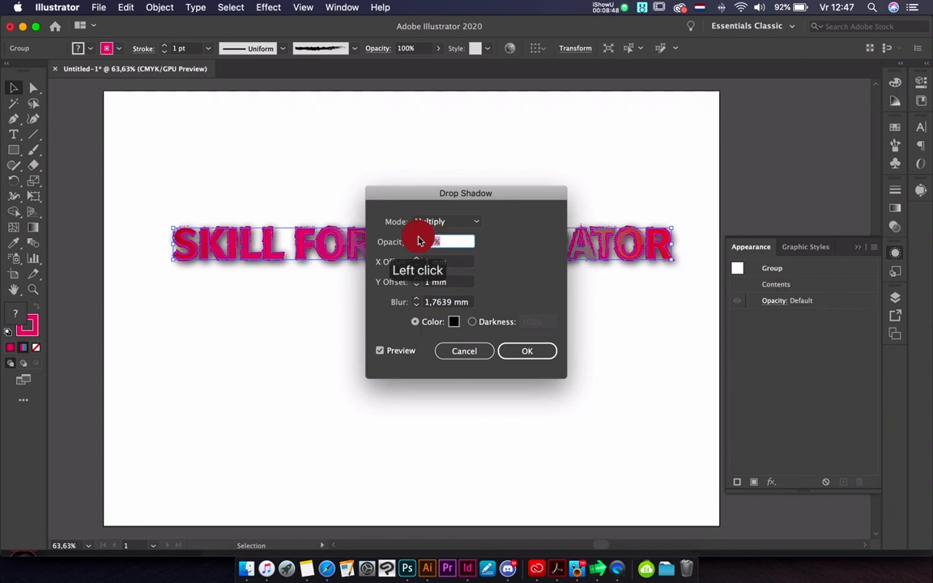
{"action": "left_click", "coordinate": [440, 239]}
{"action": "left_click_drag", "start_coordinate": [438, 240], "coordinate": [390, 236]}
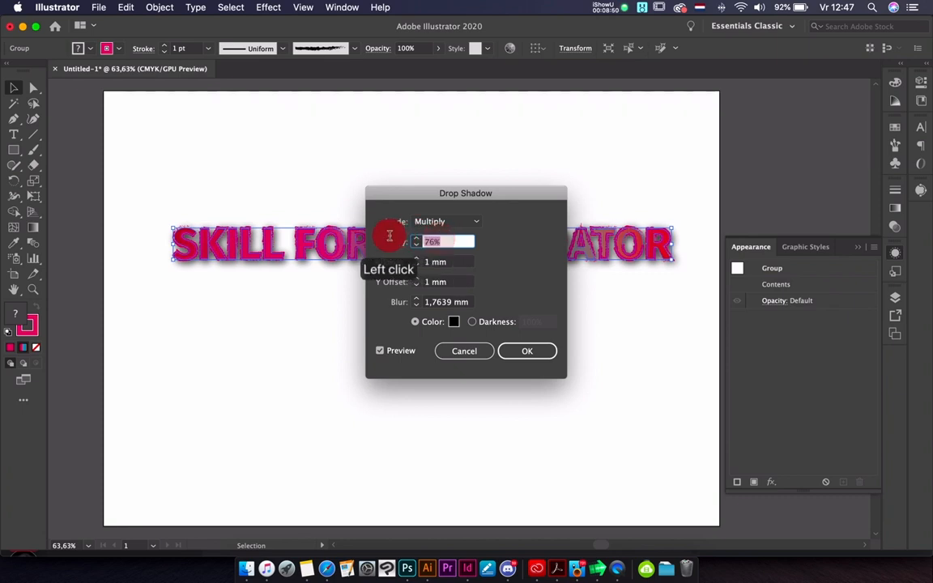
{"action": "type", "text": "100"}
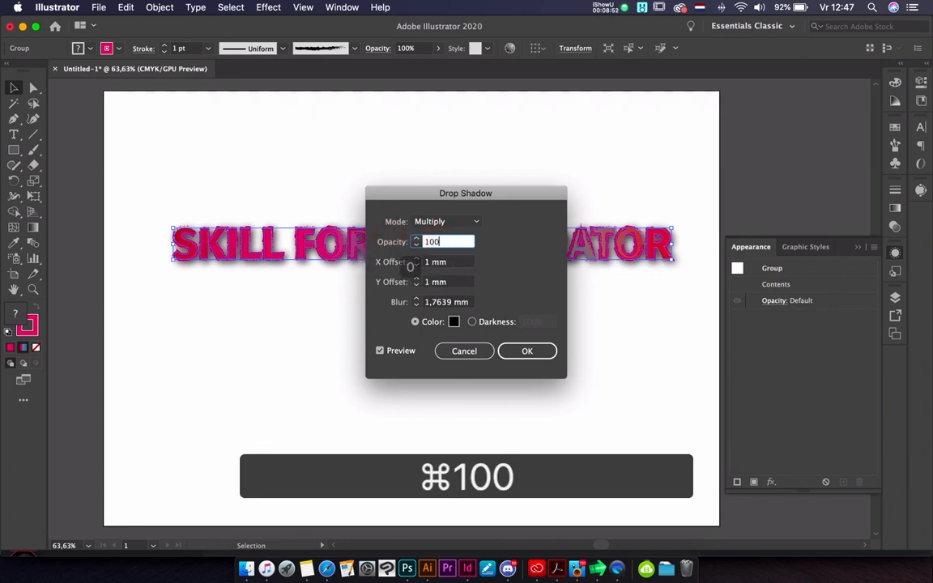
{"action": "left_click", "coordinate": [523, 286]}
{"action": "left_click", "coordinate": [448, 263]}
Reduce the drop shadow's blur to 0 mm, apply the effect to the text group and deselect it.
{"action": "left_click_drag", "start_coordinate": [433, 194], "coordinate": [713, 193]}
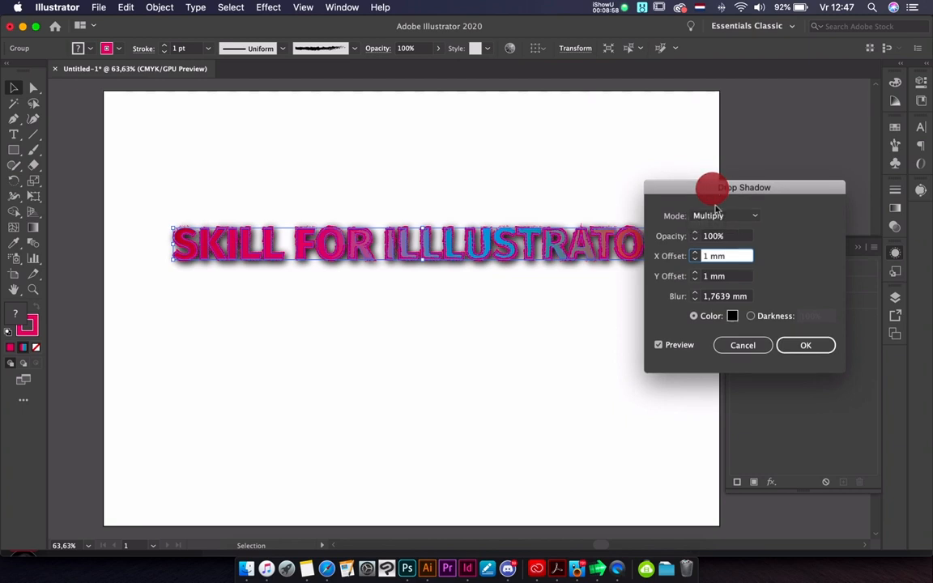
{"action": "left_click", "coordinate": [694, 300]}
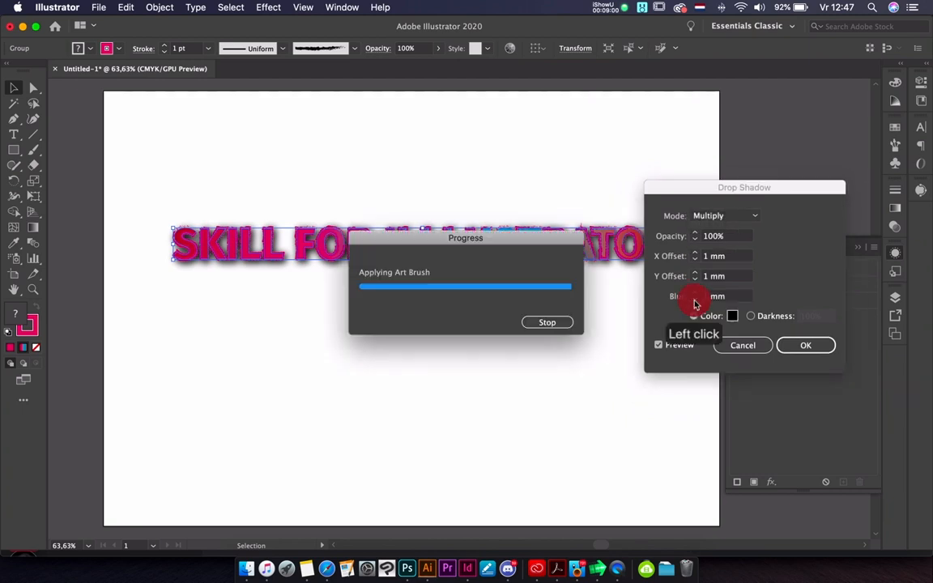
{"action": "left_click", "coordinate": [695, 300]}
{"action": "left_click", "coordinate": [520, 305]}
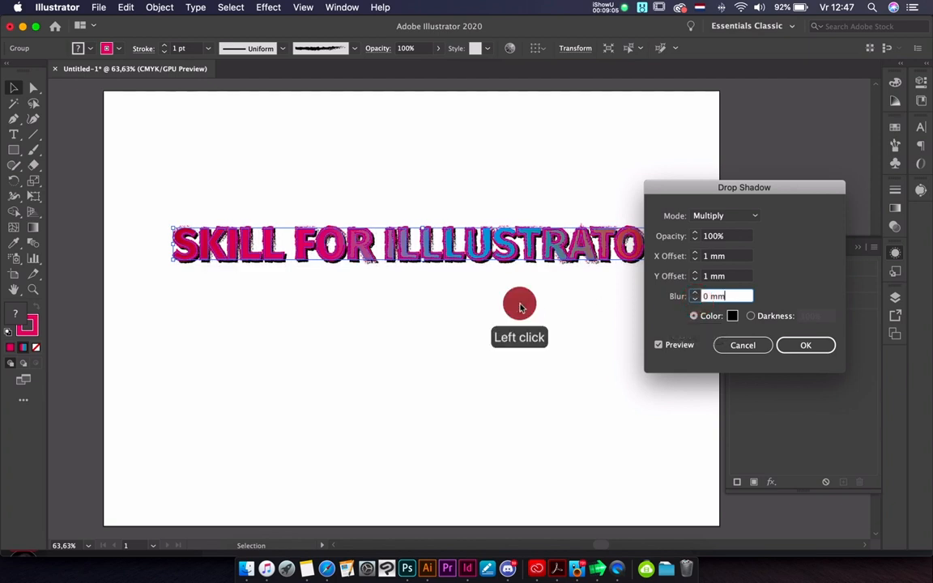
{"action": "left_click", "coordinate": [804, 345]}
{"action": "left_click", "coordinate": [401, 312]}
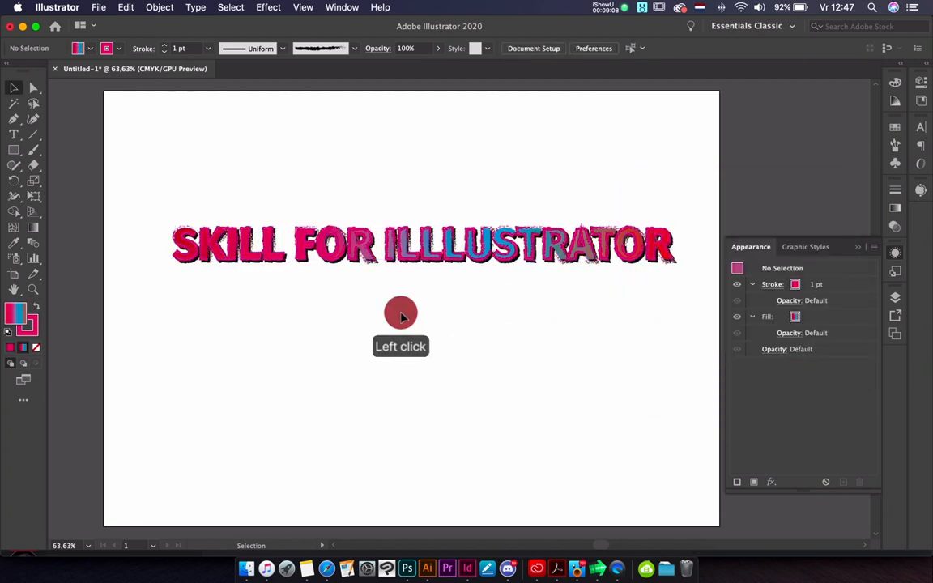
Edit the text group's existing Drop Shadow to use the magenta color EA00E4, apply it and deselect the group.
{"action": "scroll", "coordinate": [559, 231], "scroll_direction": "right", "scroll_amount": 2}
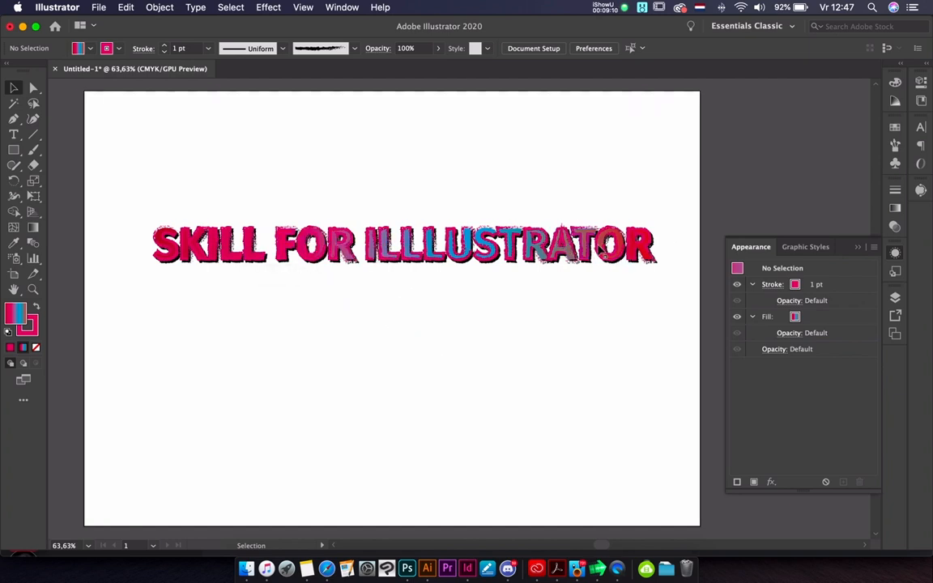
{"action": "left_click", "coordinate": [588, 252]}
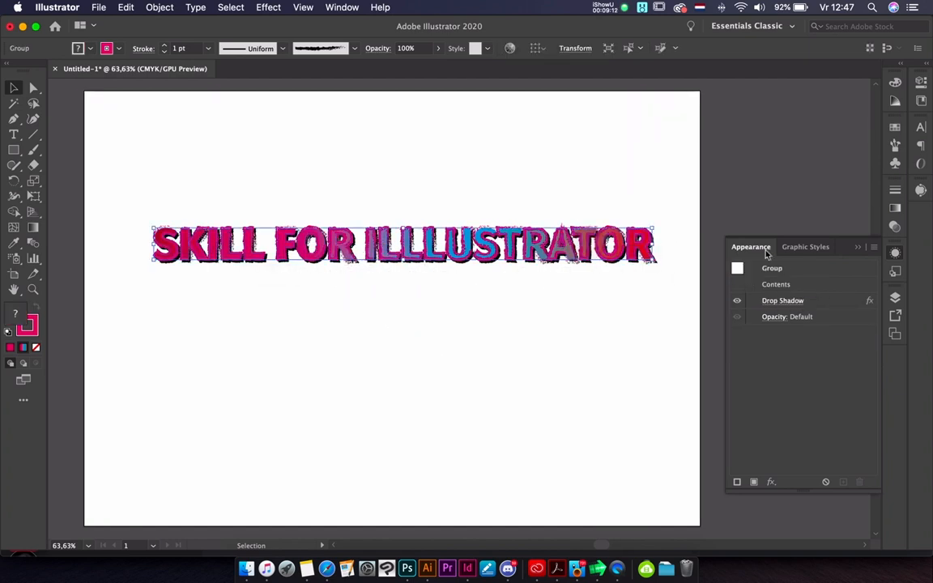
{"action": "double_click", "coordinate": [872, 306]}
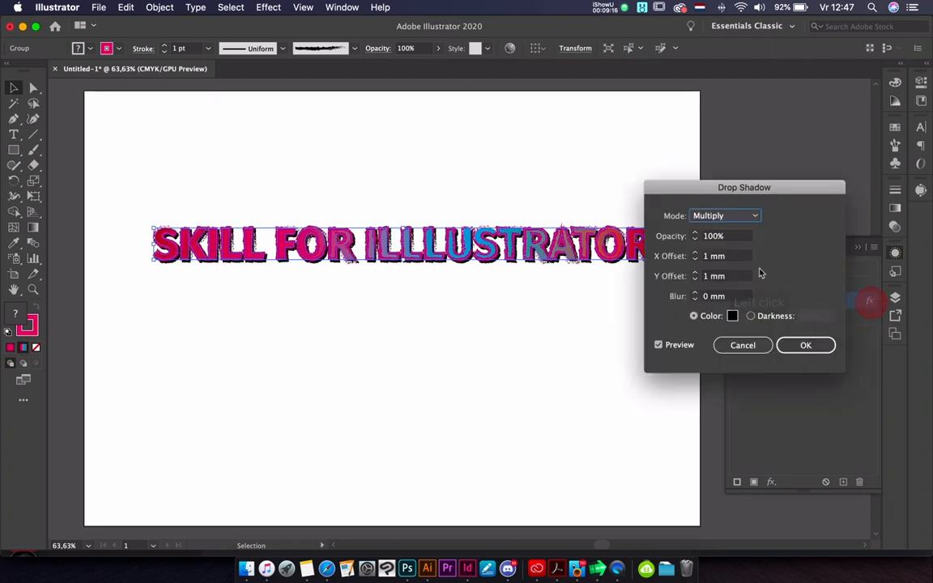
{"action": "left_click", "coordinate": [736, 316]}
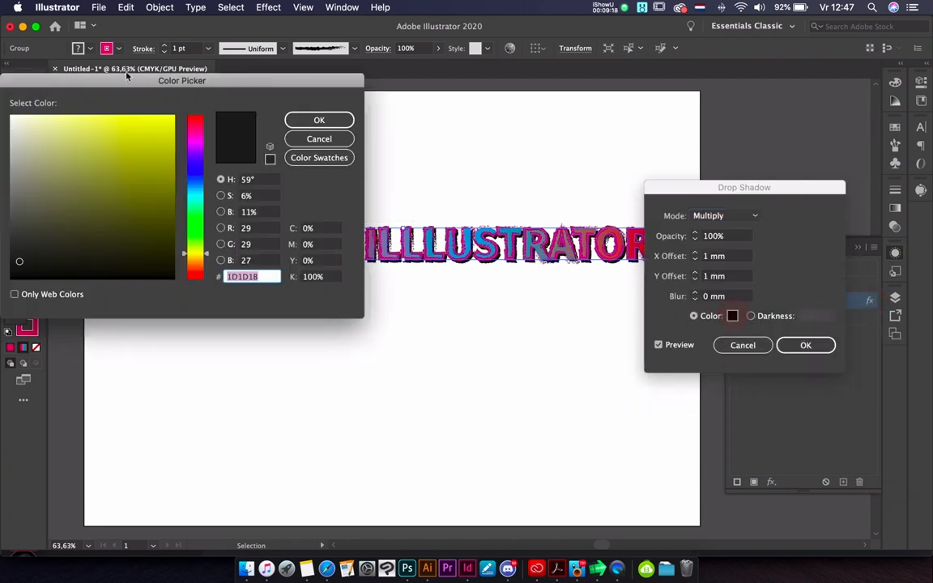
{"action": "left_click", "coordinate": [195, 141]}
{"action": "left_click_drag", "start_coordinate": [147, 124], "coordinate": [282, 108]}
{"action": "left_click_drag", "start_coordinate": [150, 131], "coordinate": [183, 121]}
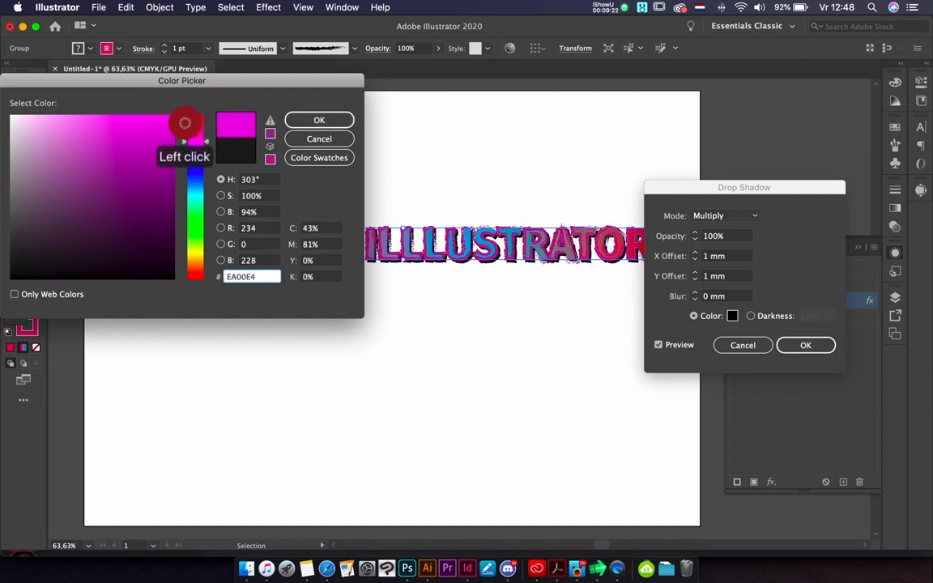
{"action": "left_click", "coordinate": [318, 121]}
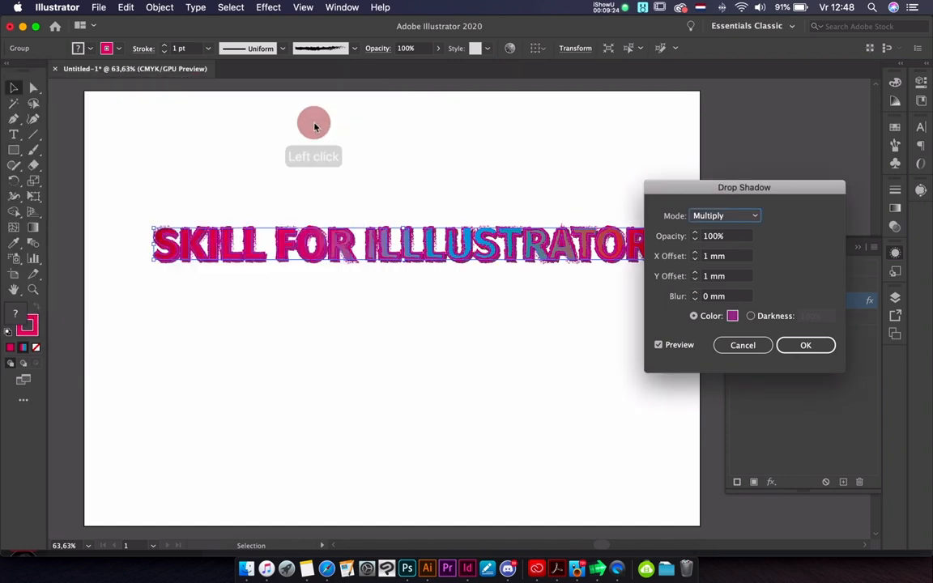
{"action": "left_click", "coordinate": [390, 161]}
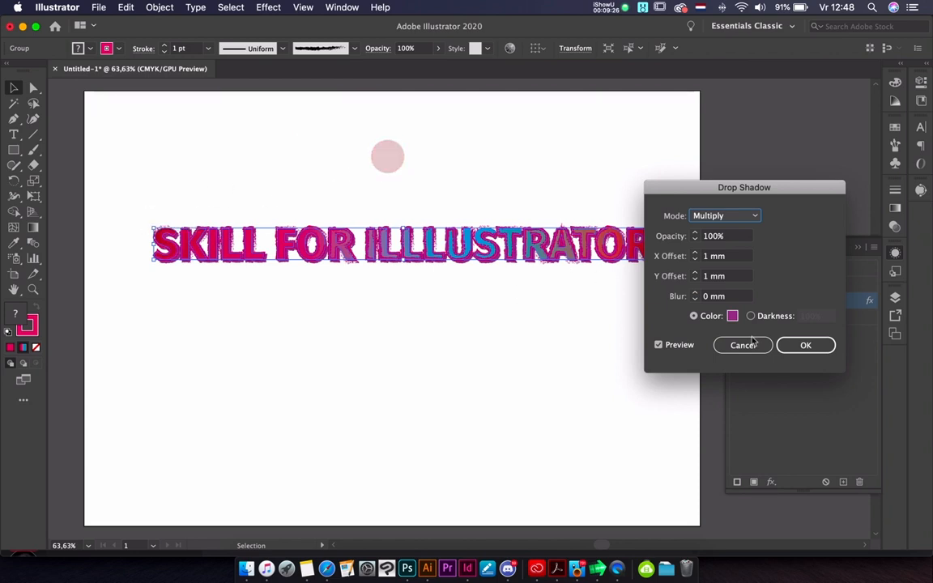
{"action": "left_click", "coordinate": [818, 354]}
{"action": "left_click", "coordinate": [338, 154]}
Move the text group up near the top of the artboard and try to select only the word ILLLUSTRATOR.
{"action": "left_click_drag", "start_coordinate": [277, 225], "coordinate": [657, 277]}
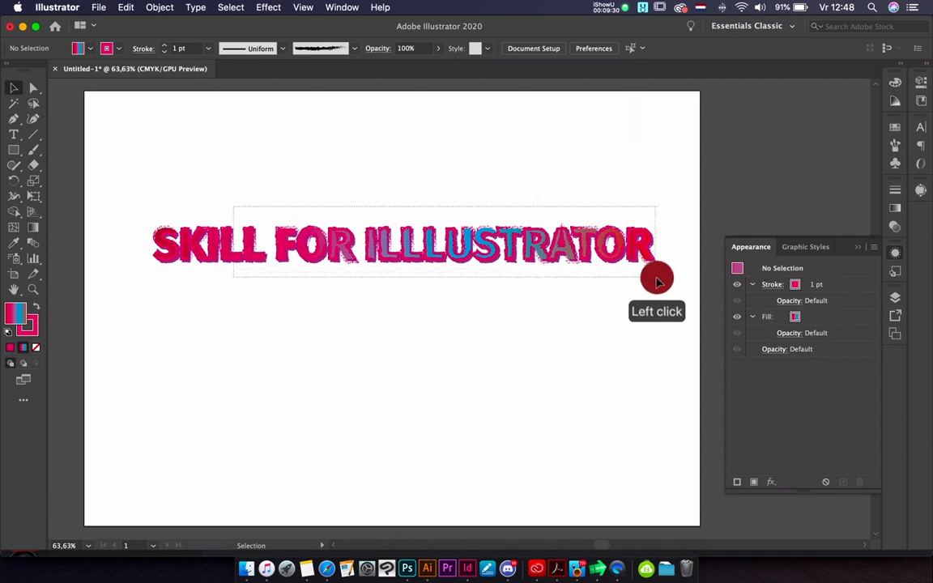
{"action": "left_click_drag", "start_coordinate": [568, 252], "coordinate": [553, 158]}
{"action": "left_click", "coordinate": [468, 216]}
{"action": "left_click_drag", "start_coordinate": [355, 120], "coordinate": [642, 177]}
{"action": "mouse_move", "coordinate": [491, 150]}
{"action": "left_mouse_down"}
{"action": "mouse_move", "coordinate": [393, 206]}
{"action": "mouse_move", "coordinate": [506, 180]}
{"action": "mouse_move", "coordinate": [465, 150]}
{"action": "mouse_move", "coordinate": [494, 151]}
{"action": "left_mouse_up"}
Ungroup the selected text outlines and deselect them.
{"action": "left_click", "coordinate": [185, 7]}
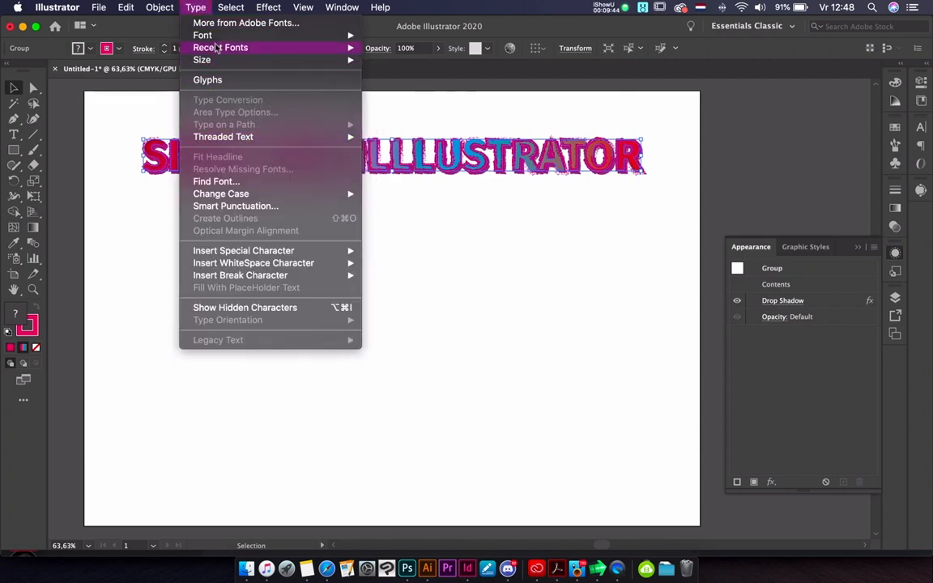
{"action": "mouse_move", "coordinate": [160, 8]}
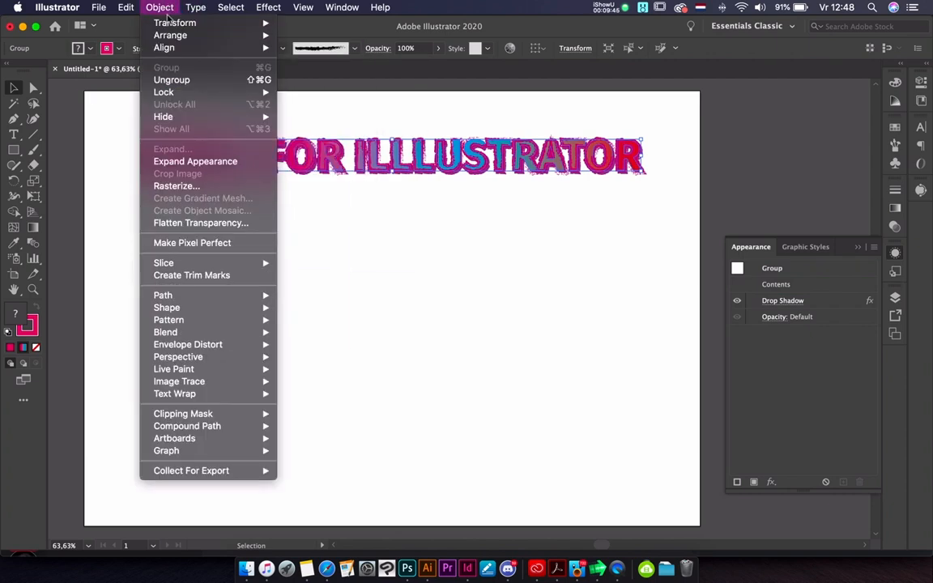
{"action": "left_click", "coordinate": [180, 79]}
{"action": "left_click", "coordinate": [385, 241]}
Move the word ILLLUSTRATOR directly beneath SKILL FOR so their left edges line up, and deselect it.
{"action": "left_click_drag", "start_coordinate": [359, 118], "coordinate": [647, 175]}
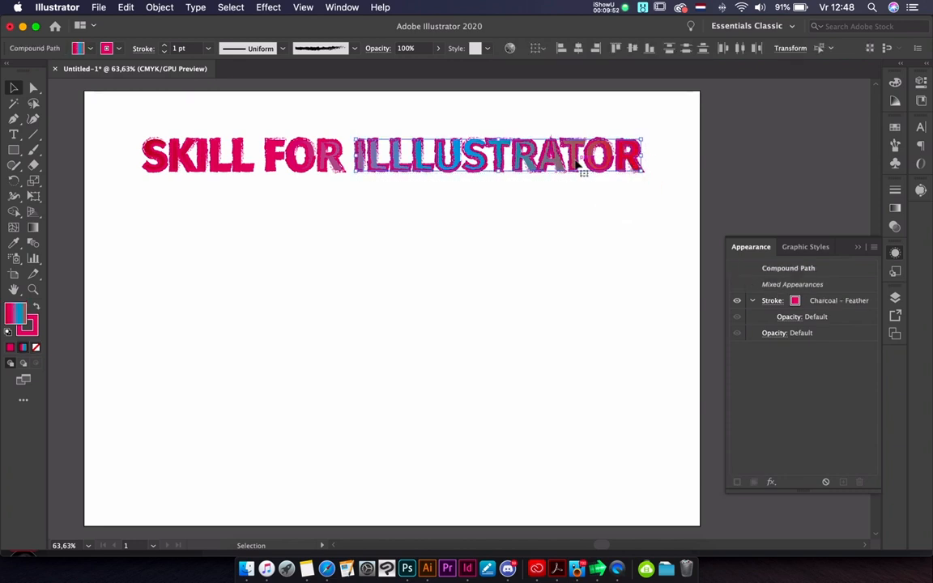
{"action": "left_click_drag", "start_coordinate": [559, 158], "coordinate": [348, 195]}
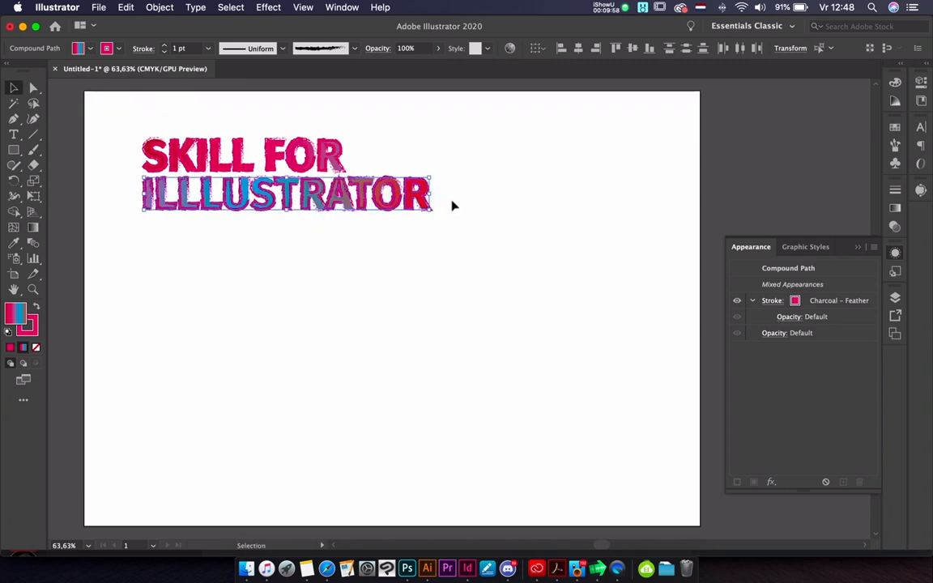
{"action": "left_click", "coordinate": [454, 200]}
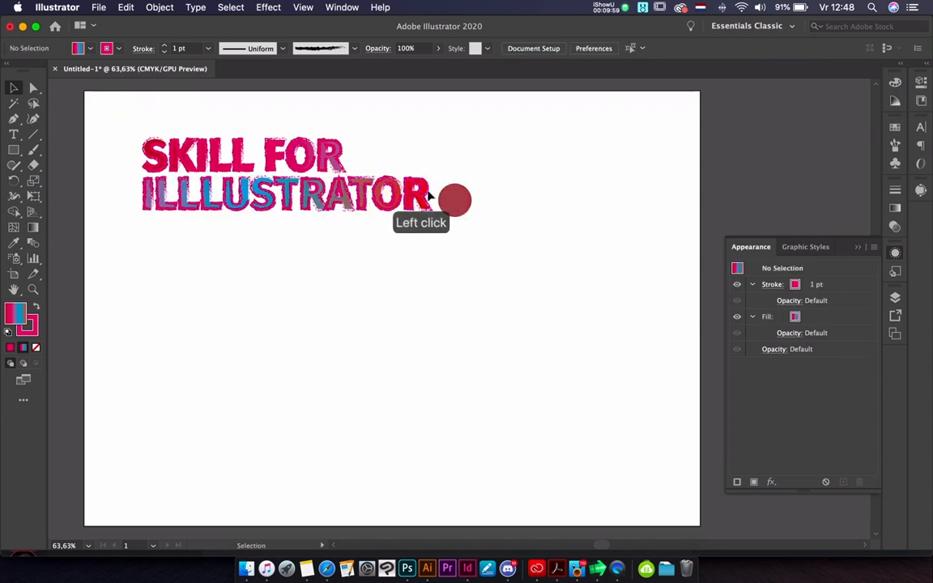
Add the vertical text GFX below the headline with the Vertical Type tool and move it right to the artboard's middle.
{"action": "left_click", "coordinate": [14, 134]}
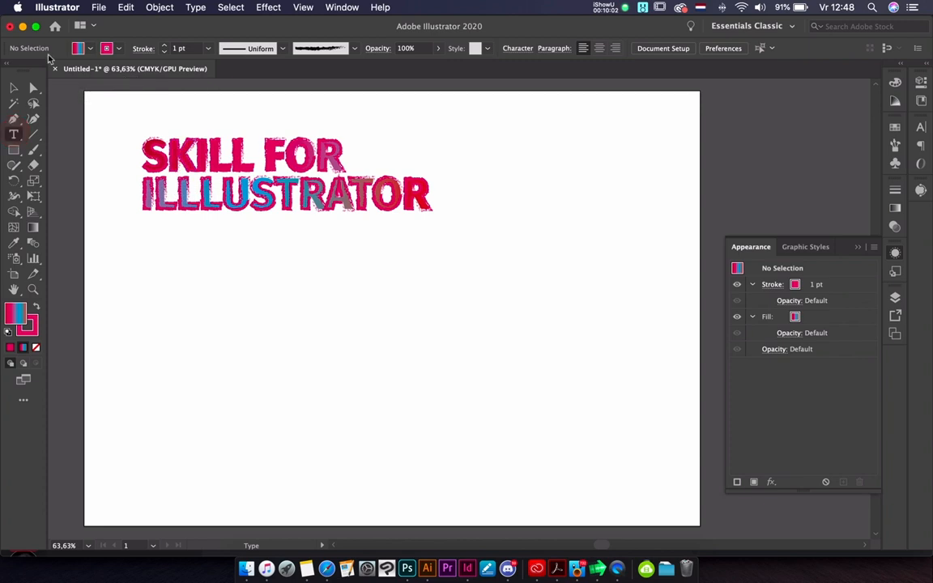
{"action": "left_click", "coordinate": [120, 50]}
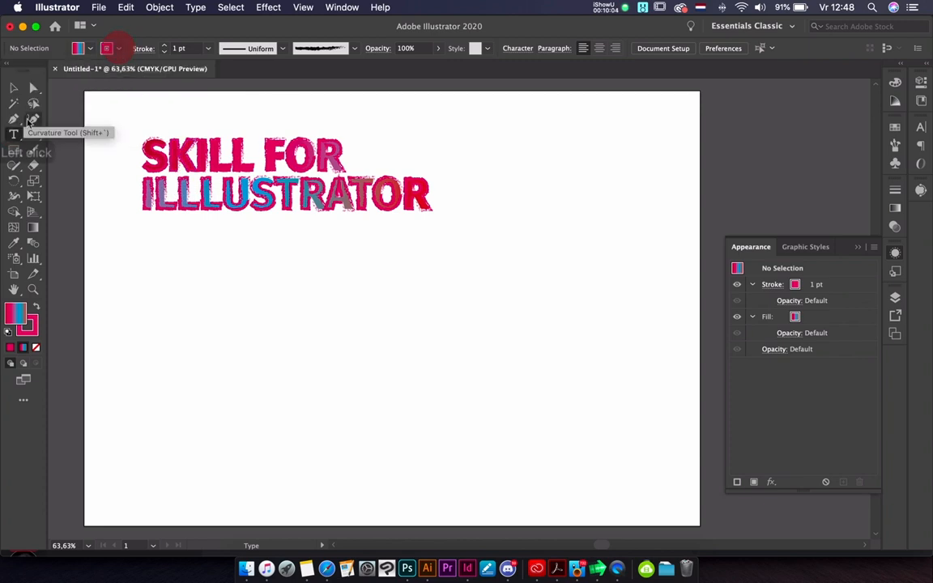
{"action": "right_click", "coordinate": [17, 139]}
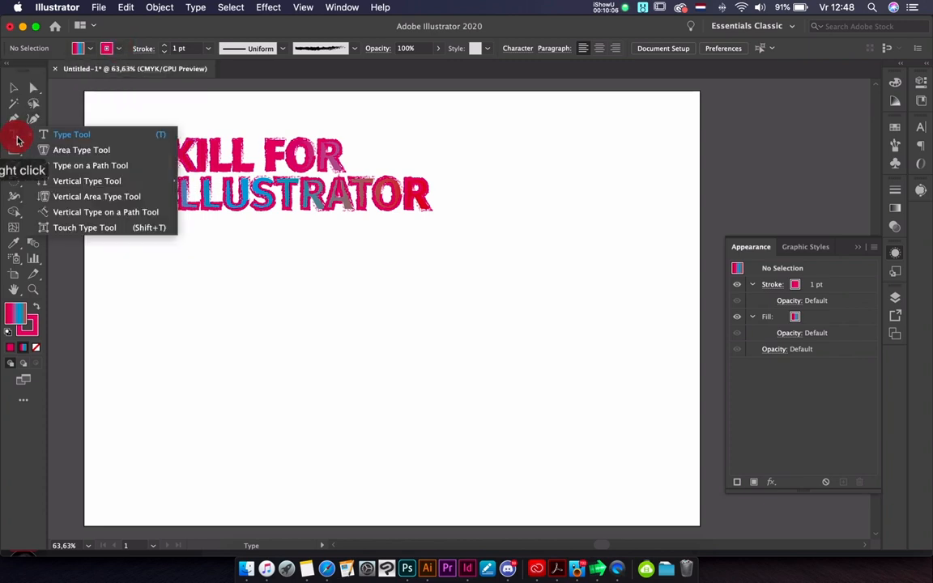
{"action": "left_click", "coordinate": [91, 184]}
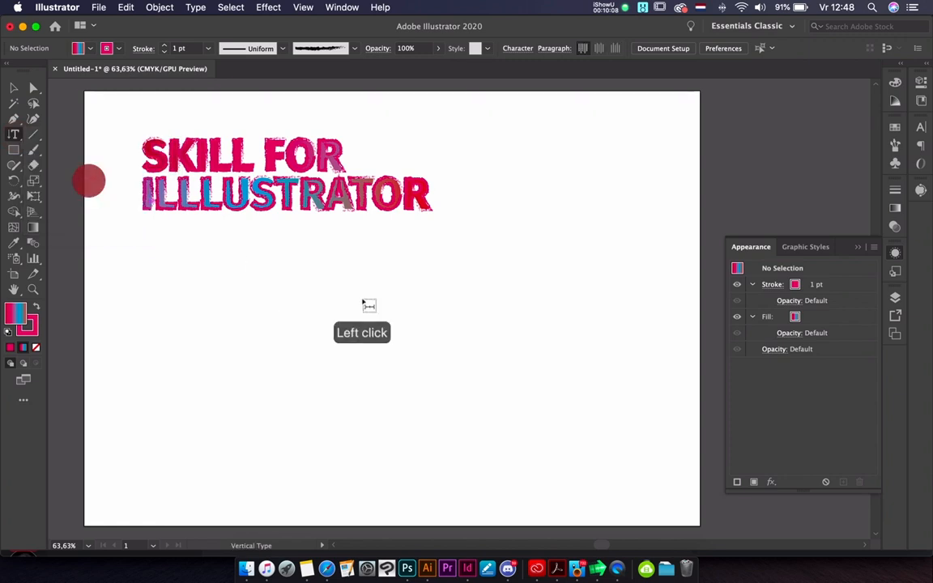
{"action": "left_click", "coordinate": [274, 267]}
{"action": "key", "text": "BackSpace"}
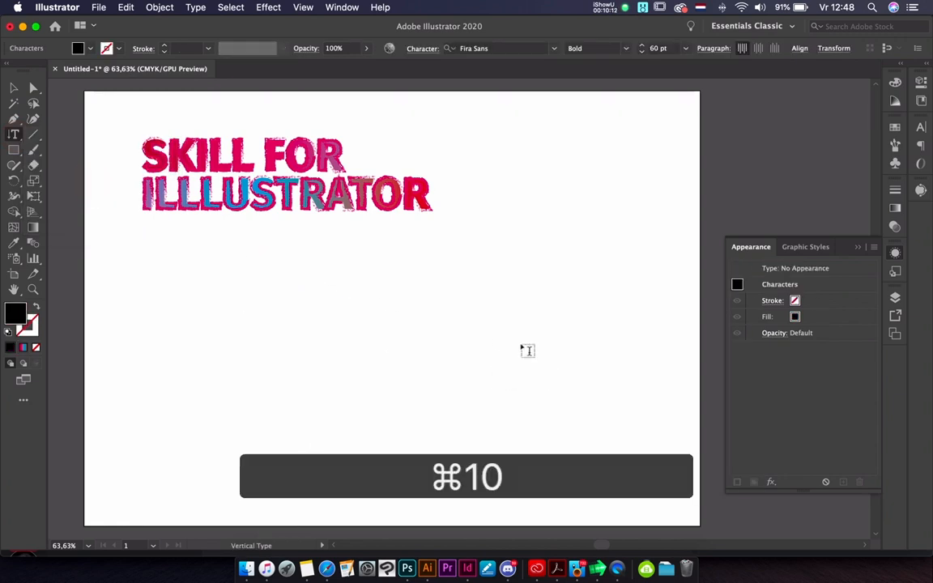
{"action": "type", "text": "GFX"}
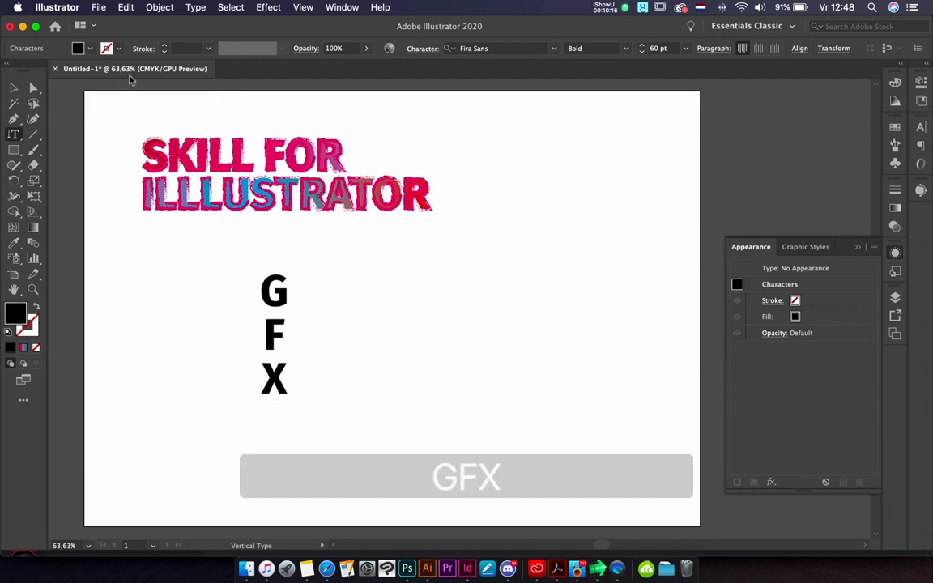
{"action": "left_click", "coordinate": [16, 86]}
{"action": "left_click_drag", "start_coordinate": [273, 293], "coordinate": [407, 275]}
Set the vertical GFX text's kerning to Optical and its leading to 68 pt.
{"action": "left_click", "coordinate": [423, 49]}
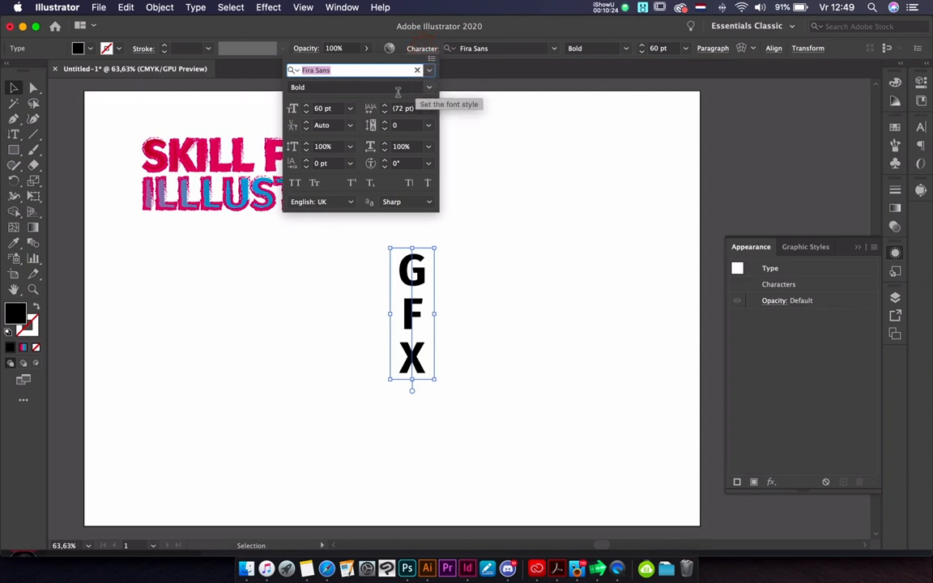
{"action": "left_click", "coordinate": [351, 126]}
{"action": "left_click", "coordinate": [381, 153]}
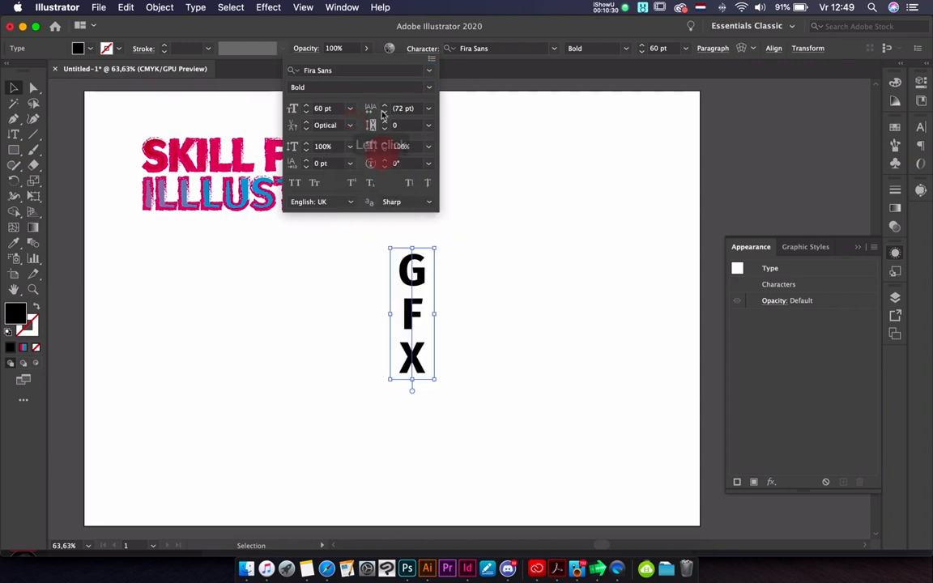
{"action": "left_click", "coordinate": [384, 115]}
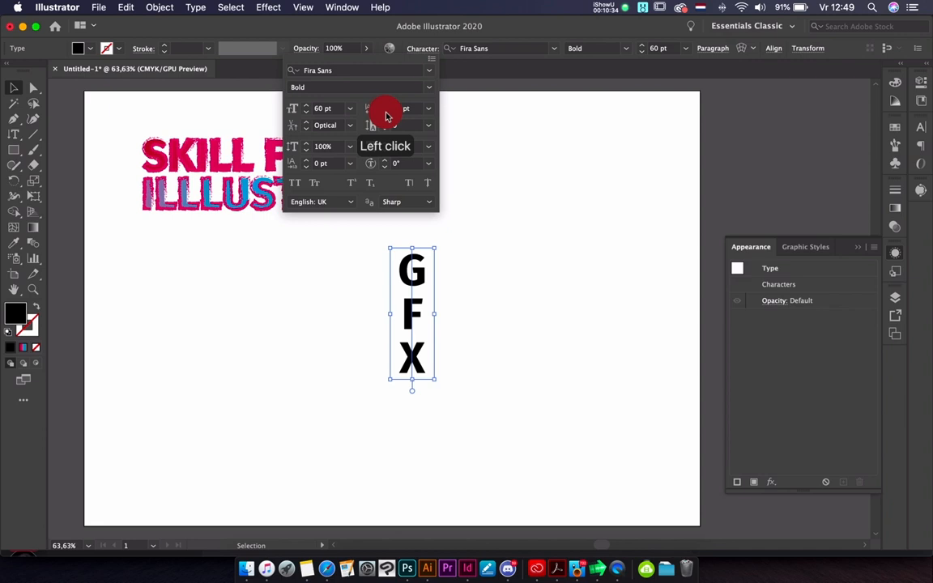
Reduce the vertical GFX text's font size to 53 pt and set its tracking to -2.
{"action": "left_click", "coordinate": [308, 114]}
{"action": "left_click", "coordinate": [308, 113]}
{"action": "left_click", "coordinate": [307, 113]}
{"action": "left_click", "coordinate": [308, 114]}
{"action": "left_click", "coordinate": [308, 113]}
{"action": "left_click", "coordinate": [308, 113]}
{"action": "left_click", "coordinate": [308, 114]}
{"action": "left_click", "coordinate": [385, 128]}
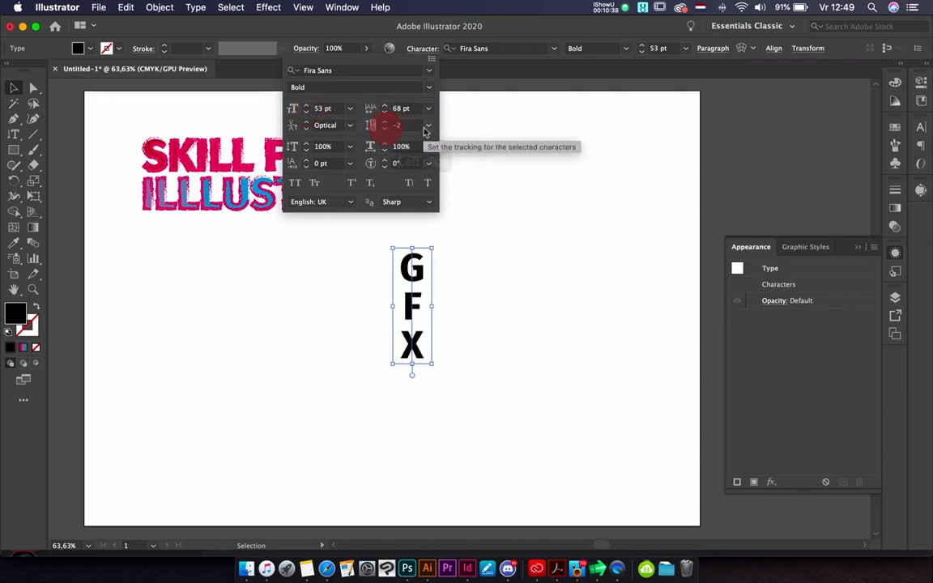
Set the vertical GFX text's tracking to -100 and move it directly beside the headline's left edge.
{"action": "left_click", "coordinate": [425, 127]}
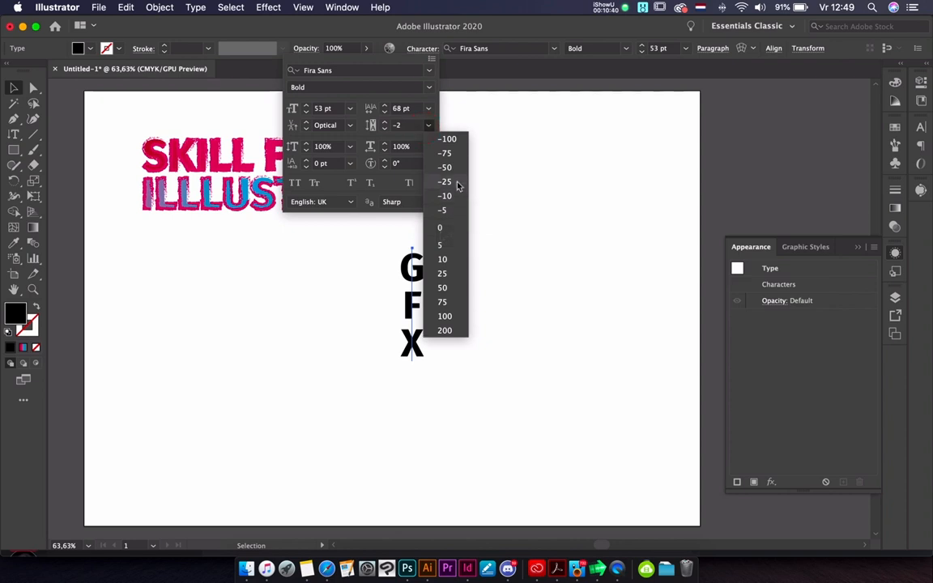
{"action": "left_click", "coordinate": [449, 140]}
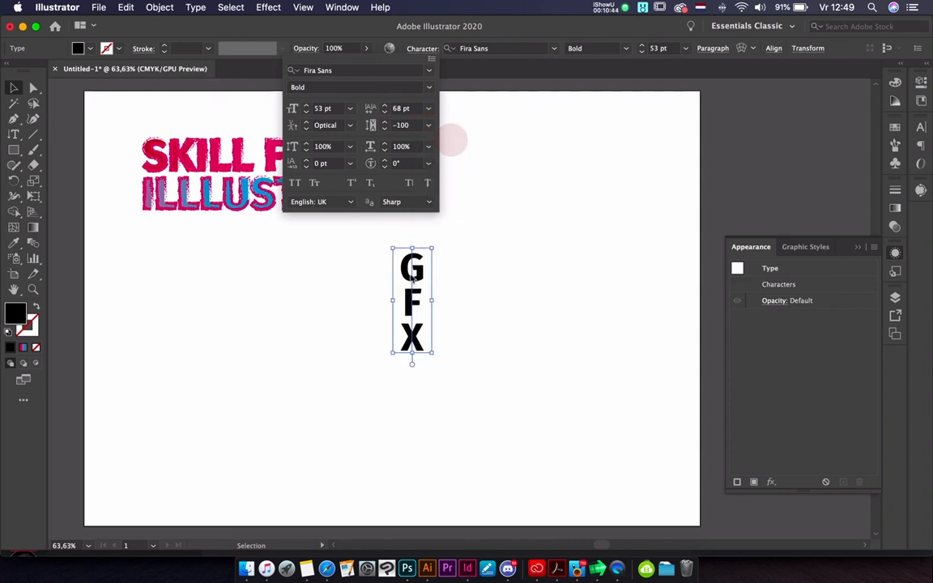
{"action": "left_click", "coordinate": [341, 259]}
{"action": "left_click_drag", "start_coordinate": [414, 267], "coordinate": [129, 162]}
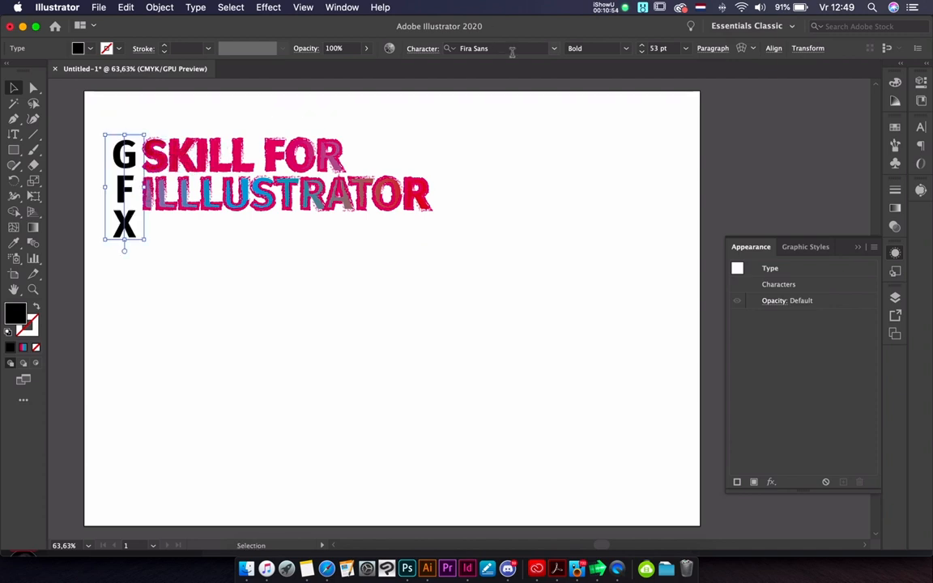
Increase the vertical GFX text's font size to 59 pt, nudge it slightly upward and deselect it.
{"action": "left_click", "coordinate": [644, 47]}
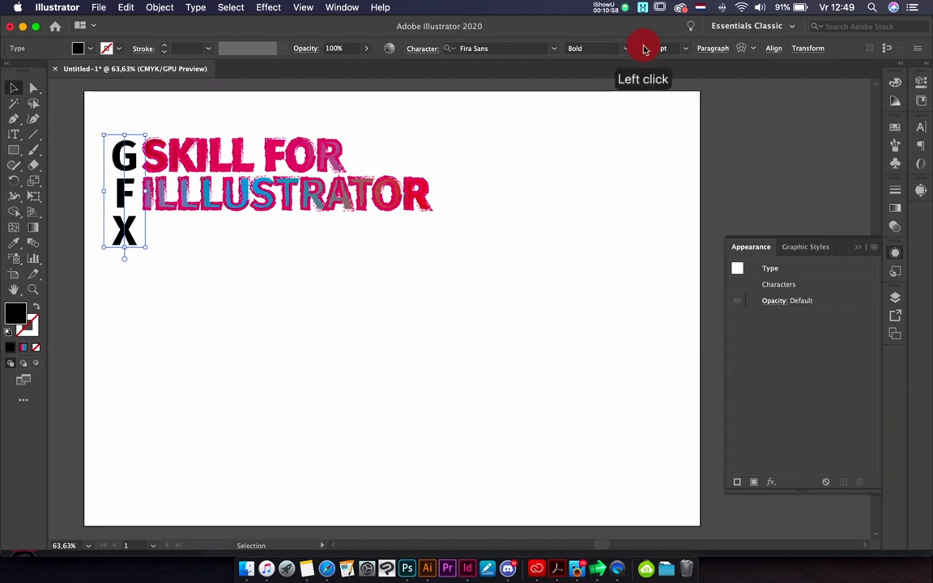
{"action": "left_click", "coordinate": [644, 48]}
{"action": "left_click", "coordinate": [644, 48]}
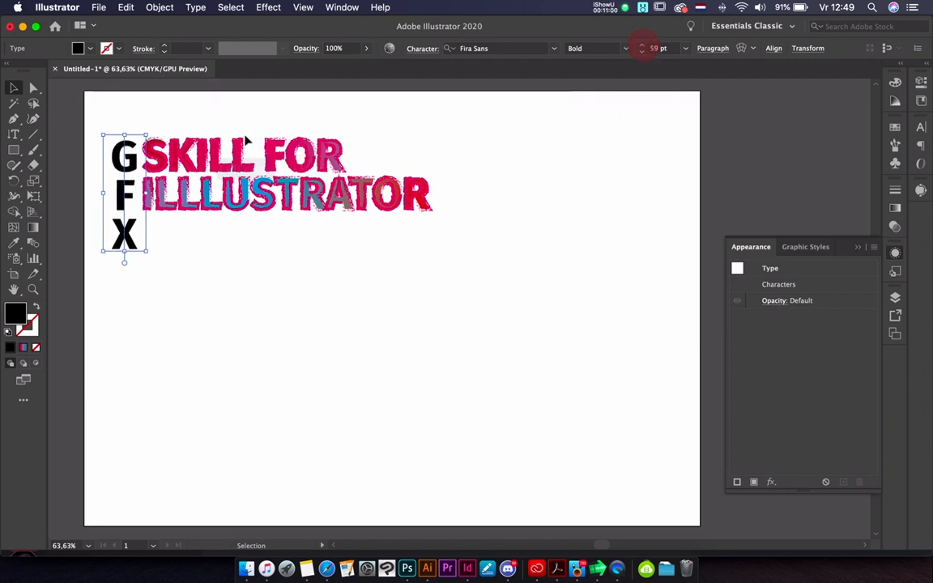
{"action": "left_click_drag", "start_coordinate": [129, 156], "coordinate": [129, 152]}
{"action": "left_click", "coordinate": [335, 252]}
Convert the vertical GFX text to outlines and deselect it.
{"action": "left_click", "coordinate": [121, 150]}
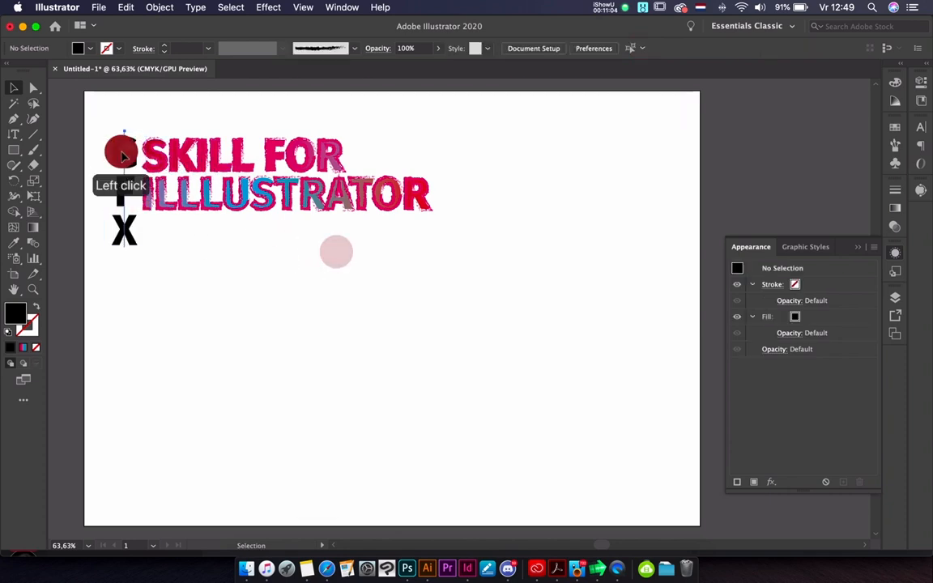
{"action": "left_click", "coordinate": [195, 7]}
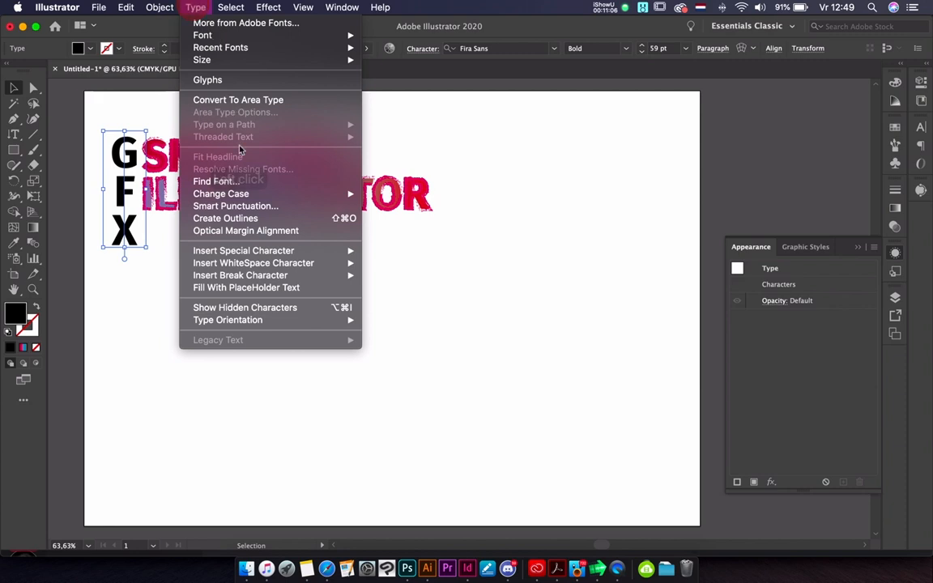
{"action": "left_click", "coordinate": [231, 218]}
{"action": "left_click", "coordinate": [284, 255]}
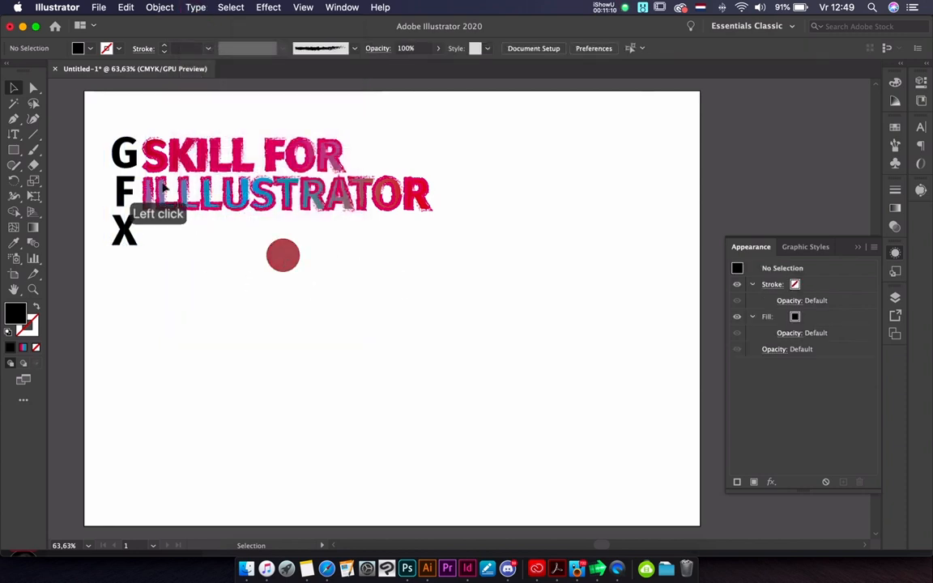
Fill the outlined GFX letters with the headline's linear magenta, blue and red gradient.
{"action": "left_click", "coordinate": [128, 159]}
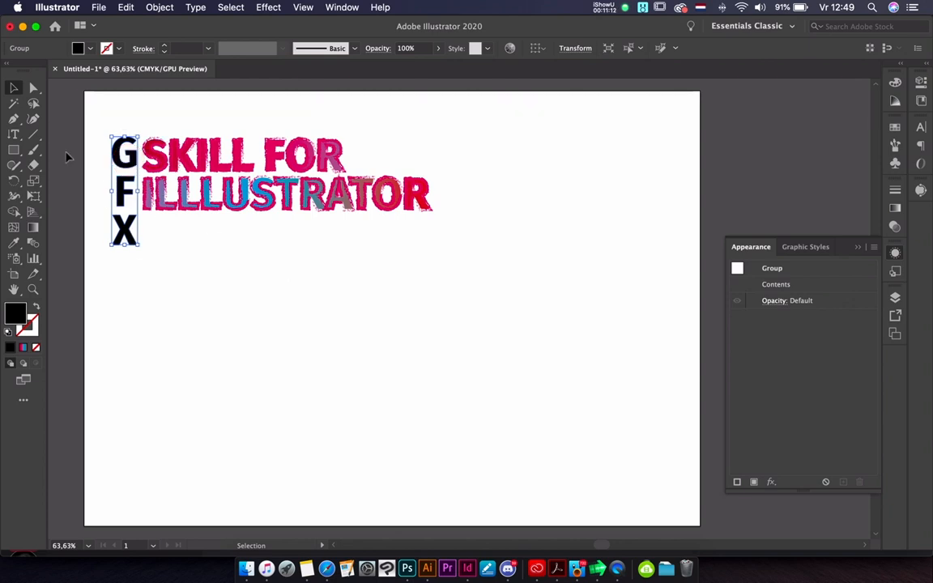
{"action": "left_click", "coordinate": [33, 226]}
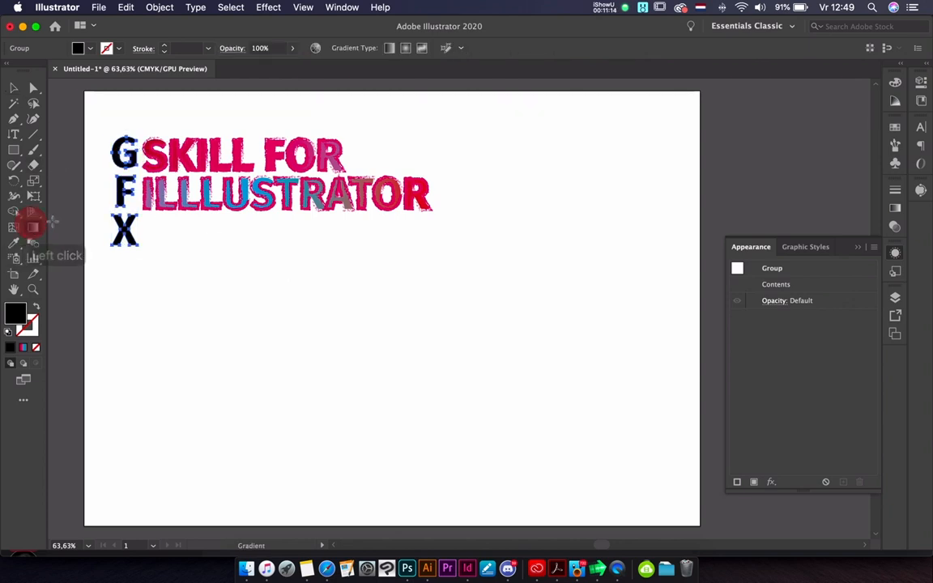
{"action": "left_click", "coordinate": [142, 266]}
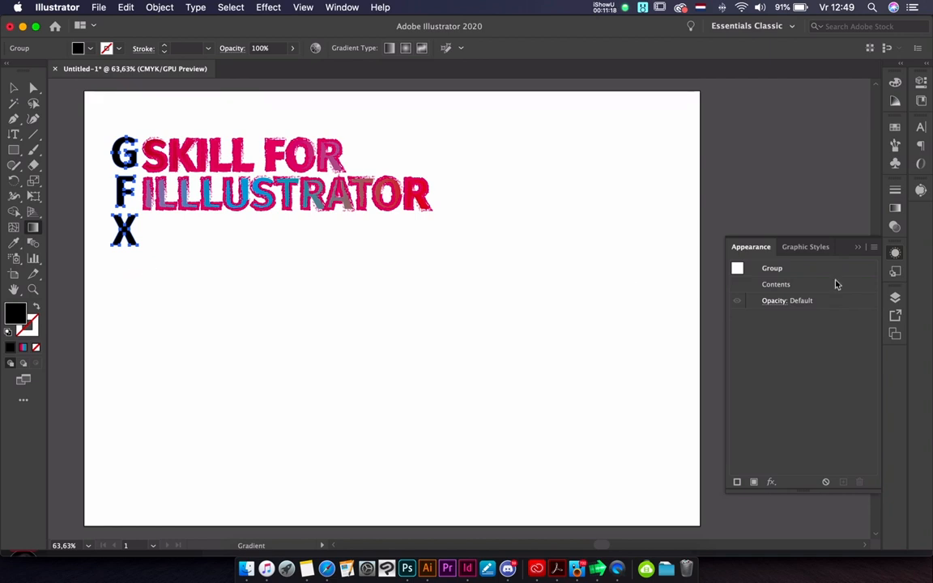
{"action": "left_click", "coordinate": [895, 224]}
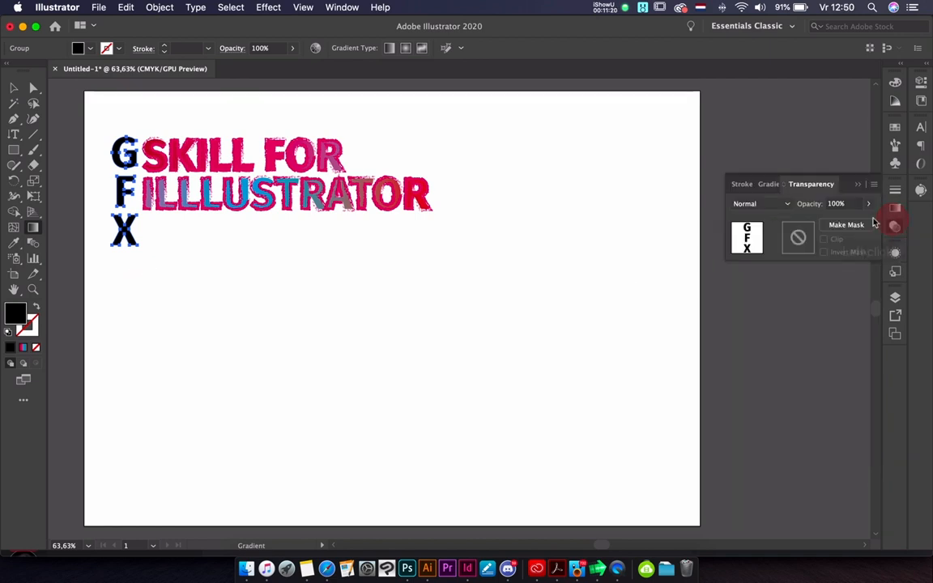
{"action": "left_click", "coordinate": [895, 208]}
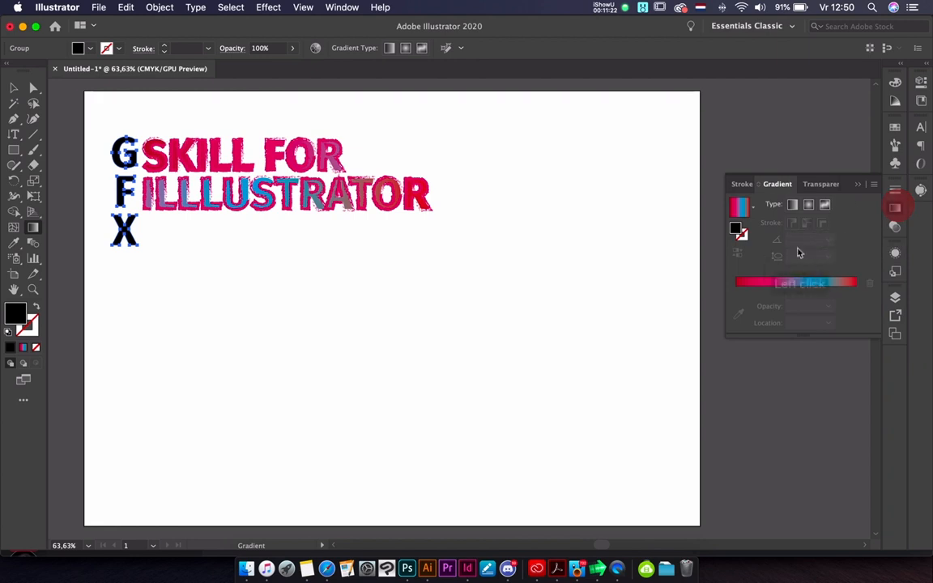
{"action": "left_click", "coordinate": [818, 282]}
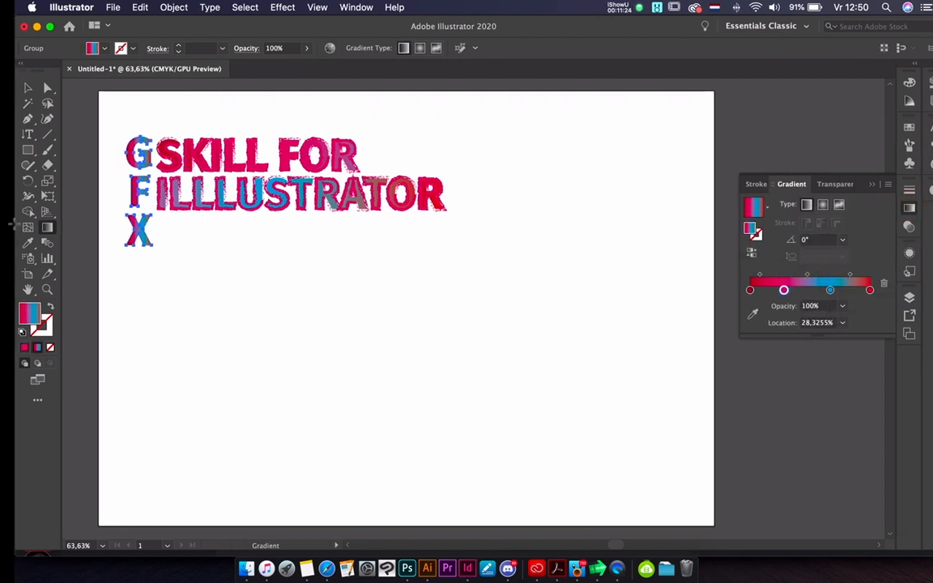
{"action": "left_click", "coordinate": [121, 233]}
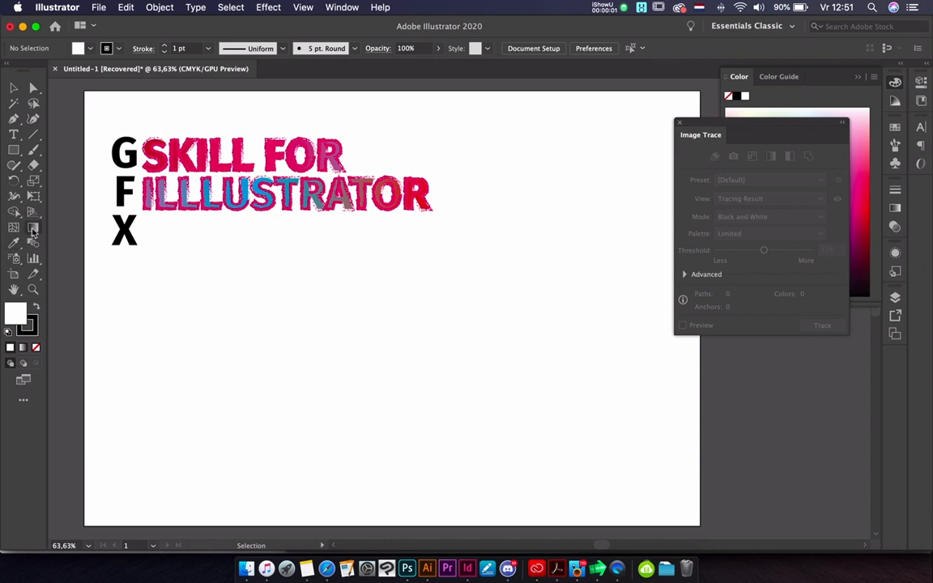
{"action": "left_click", "coordinate": [32, 228]}
{"action": "left_click", "coordinate": [14, 87]}
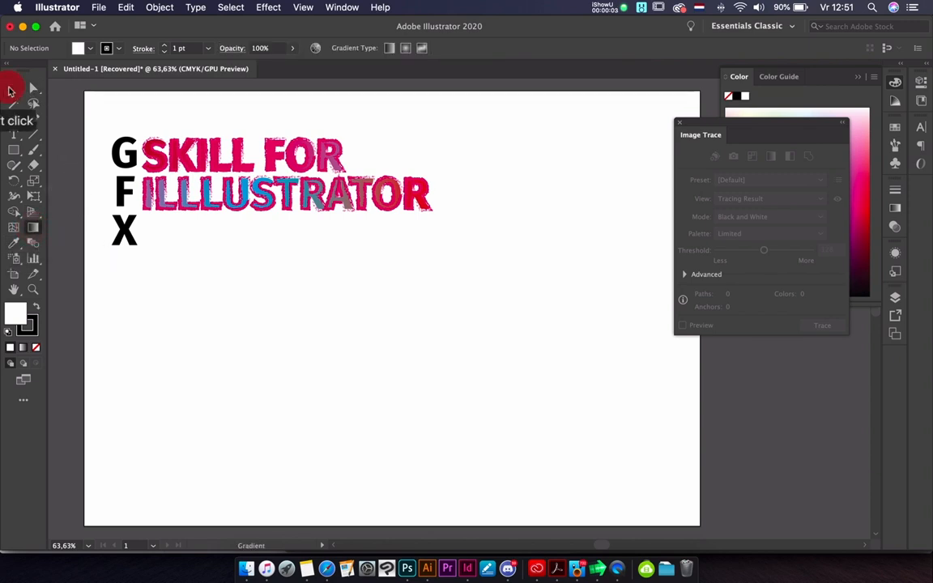
{"action": "left_click", "coordinate": [116, 146]}
{"action": "left_click", "coordinate": [271, 252]}
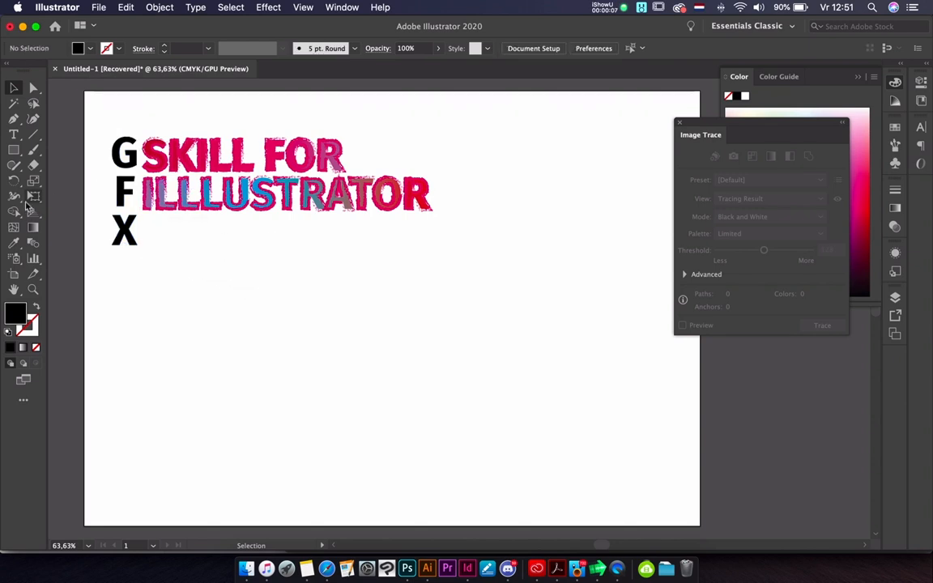
{"action": "right_click", "coordinate": [13, 136]}
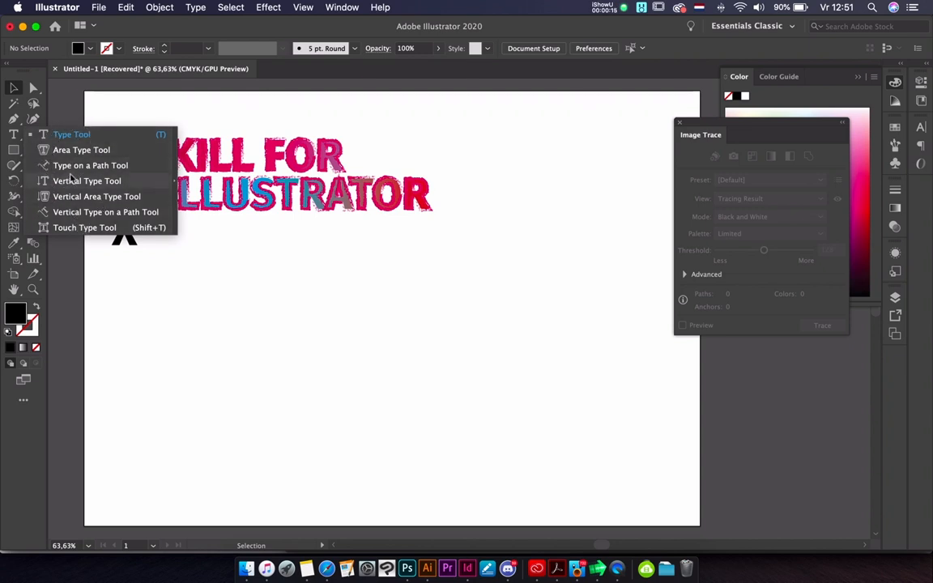
Draw an open arched path of three anchor points below the headline with the Pen tool, curving at the middle anchor.
{"action": "left_click", "coordinate": [13, 118]}
{"action": "left_click", "coordinate": [166, 385]}
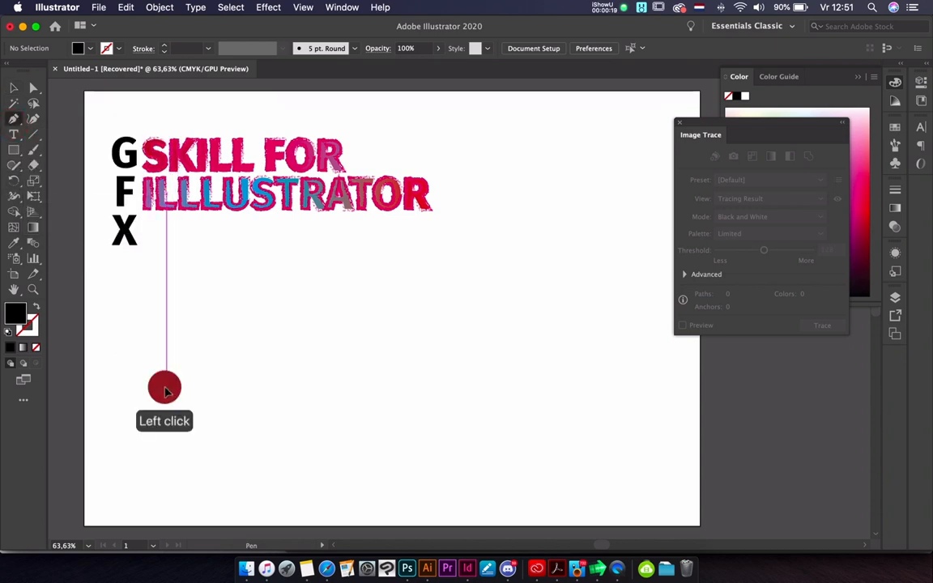
{"action": "left_click_drag", "start_coordinate": [339, 348], "coordinate": [493, 372]}
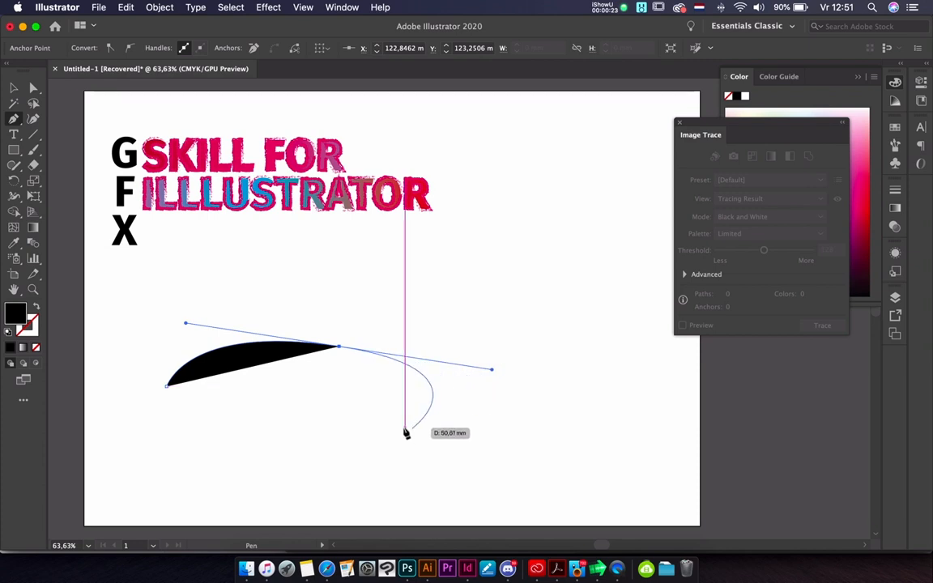
{"action": "left_click", "coordinate": [433, 436]}
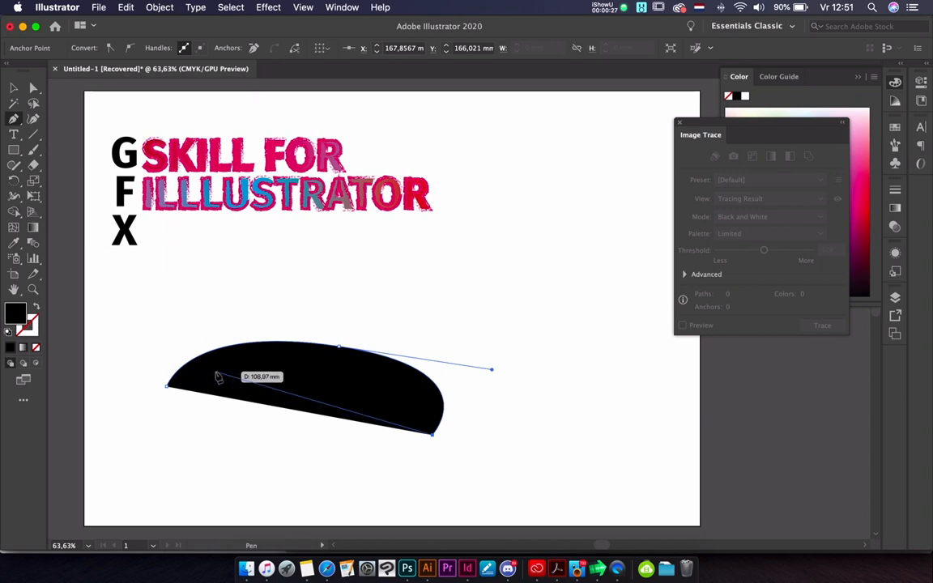
{"action": "key", "text": "Escape"}
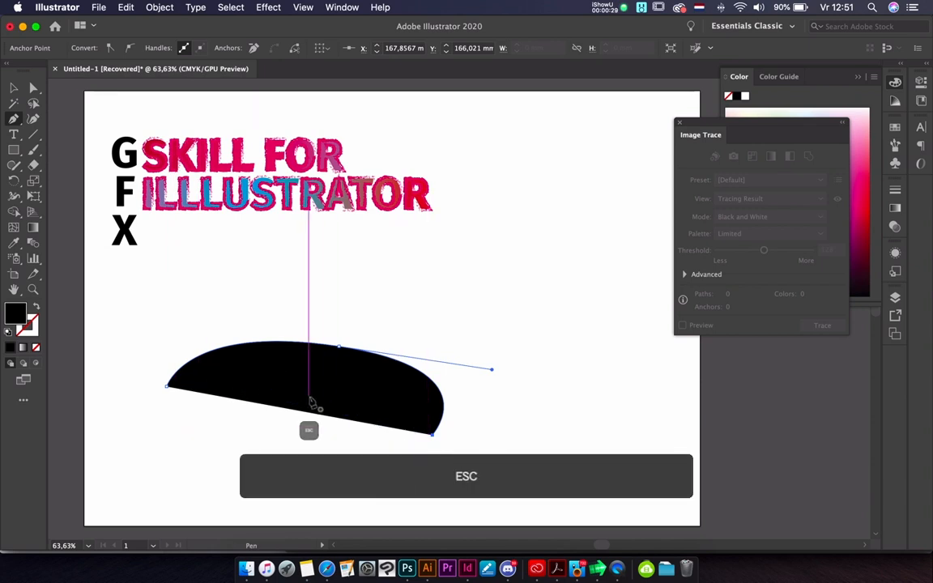
Reshape the black arch by moving its anchor points and curve handle to make it wider and more level, and deselect it.
{"action": "left_click", "coordinate": [33, 99]}
{"action": "left_click", "coordinate": [34, 88]}
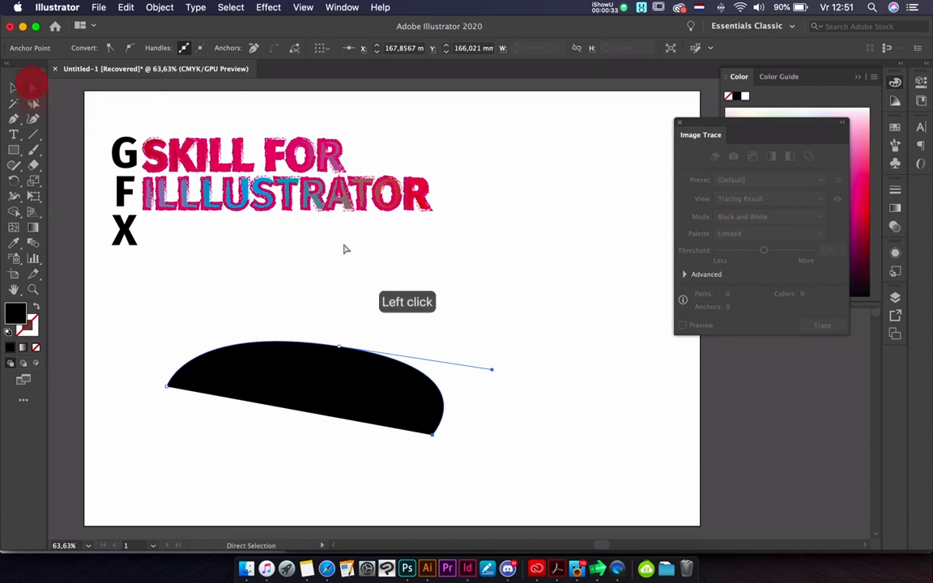
{"action": "left_click", "coordinate": [433, 441]}
{"action": "left_click_drag", "start_coordinate": [433, 442], "coordinate": [510, 405]}
{"action": "left_click_drag", "start_coordinate": [340, 348], "coordinate": [317, 336]}
{"action": "left_click_drag", "start_coordinate": [473, 361], "coordinate": [533, 350]}
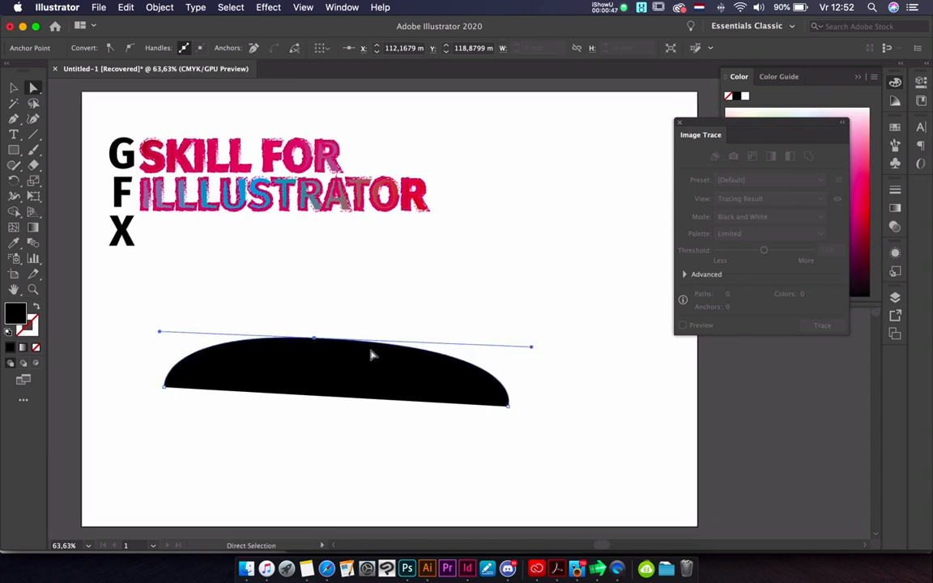
{"action": "left_click_drag", "start_coordinate": [165, 386], "coordinate": [161, 399]}
{"action": "left_click", "coordinate": [380, 435]}
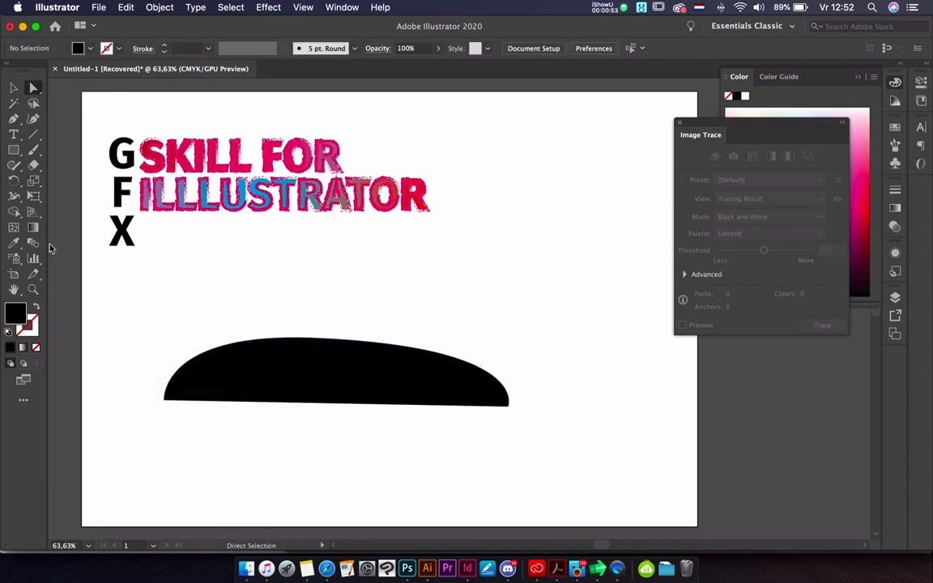
Add the text Helloooooooo along the arch with the Type on a Path tool, replacing the placeholder text.
{"action": "left_click", "coordinate": [16, 137]}
{"action": "right_click", "coordinate": [16, 137]}
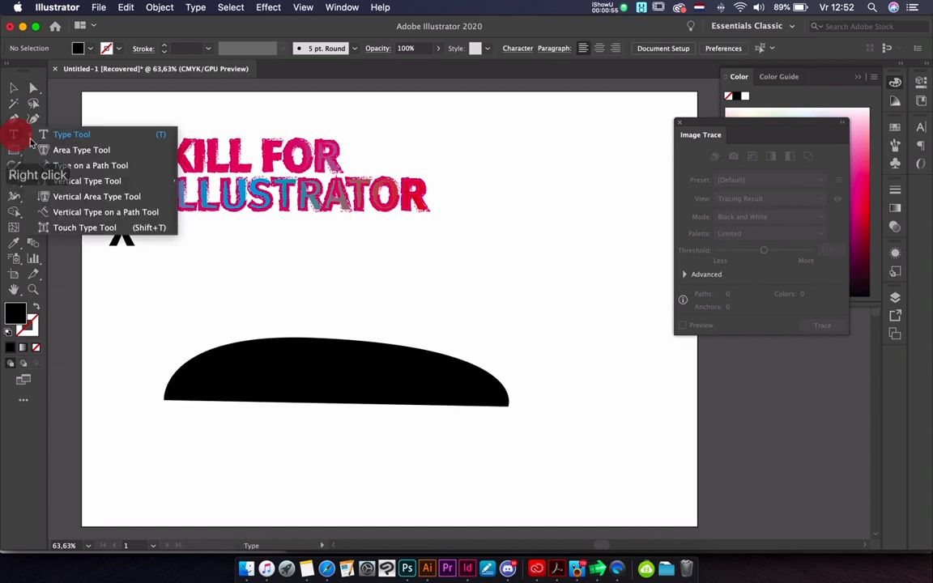
{"action": "left_click", "coordinate": [73, 164]}
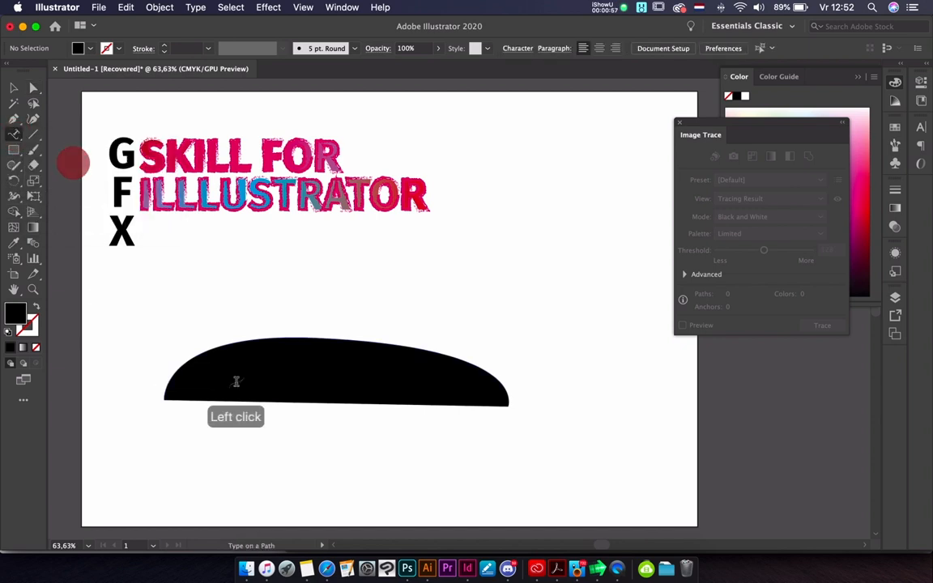
{"action": "left_click", "coordinate": [166, 386]}
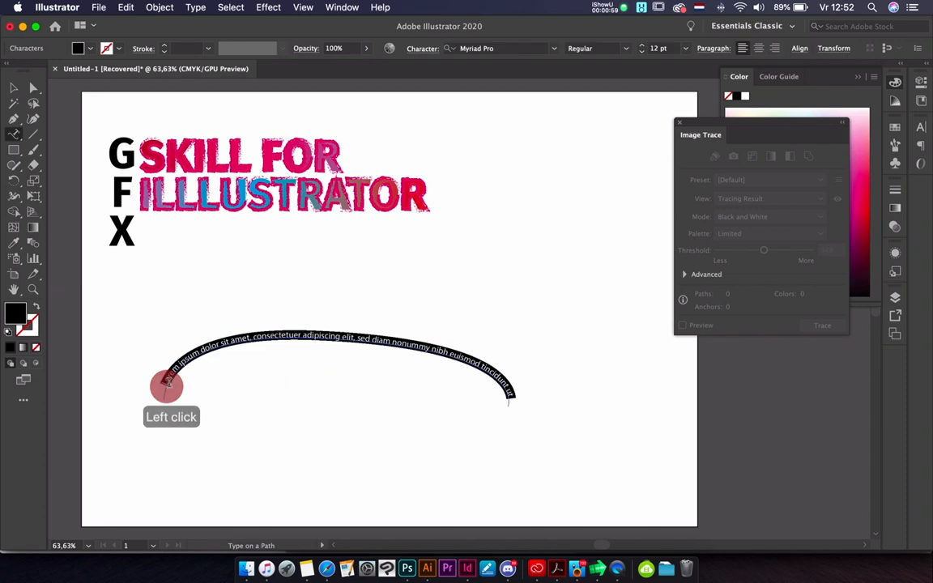
{"action": "key", "text": "BackSpace"}
{"action": "type", "text": "Helloooooooo"}
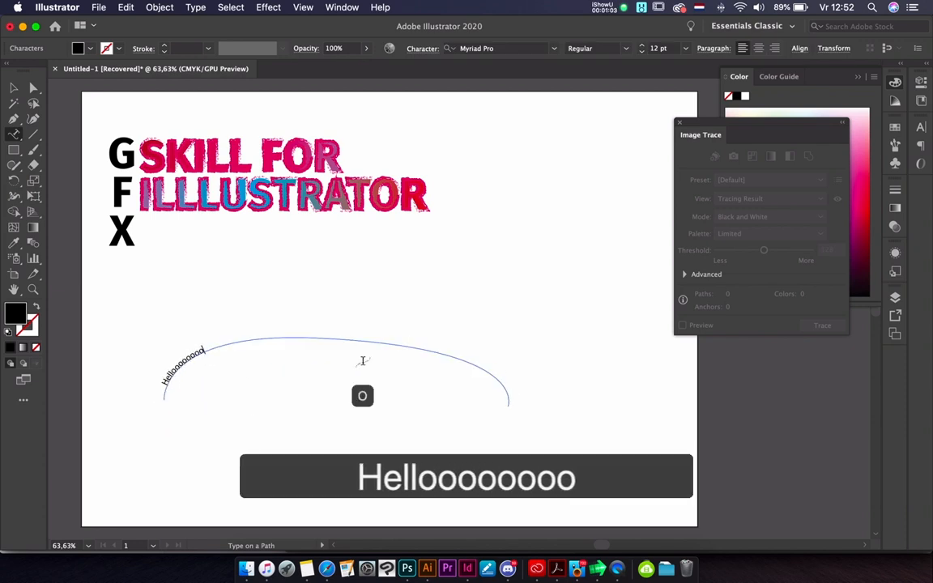
Enlarge all of the curved Helloooooooo text to 75 pt and deselect it.
{"action": "key", "text": "super+a"}
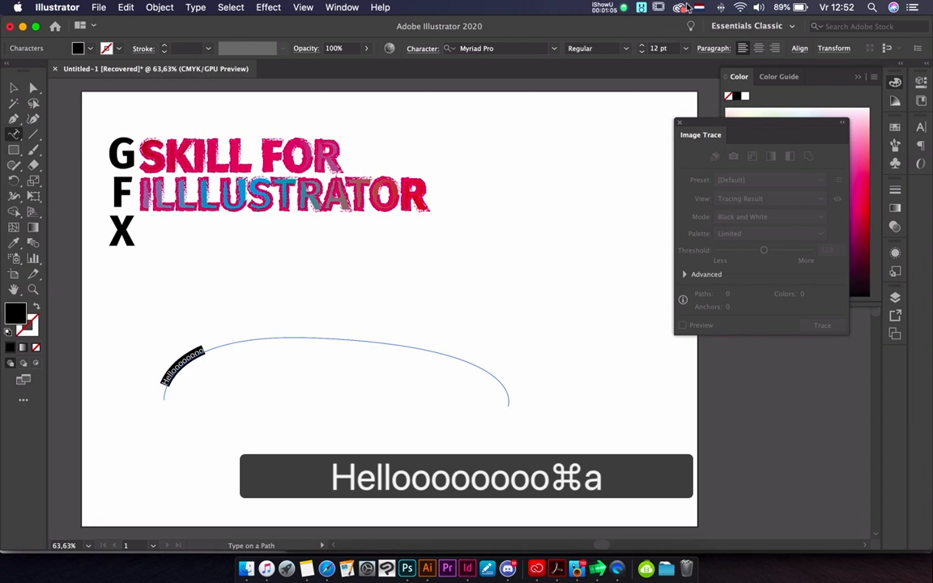
{"action": "left_click", "coordinate": [641, 45]}
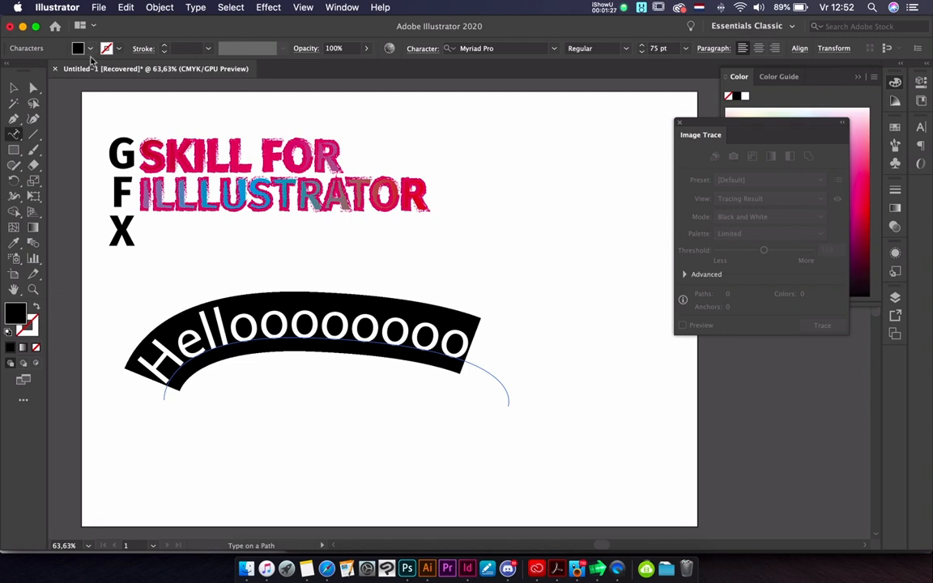
{"action": "left_click", "coordinate": [16, 87]}
{"action": "left_click", "coordinate": [602, 194]}
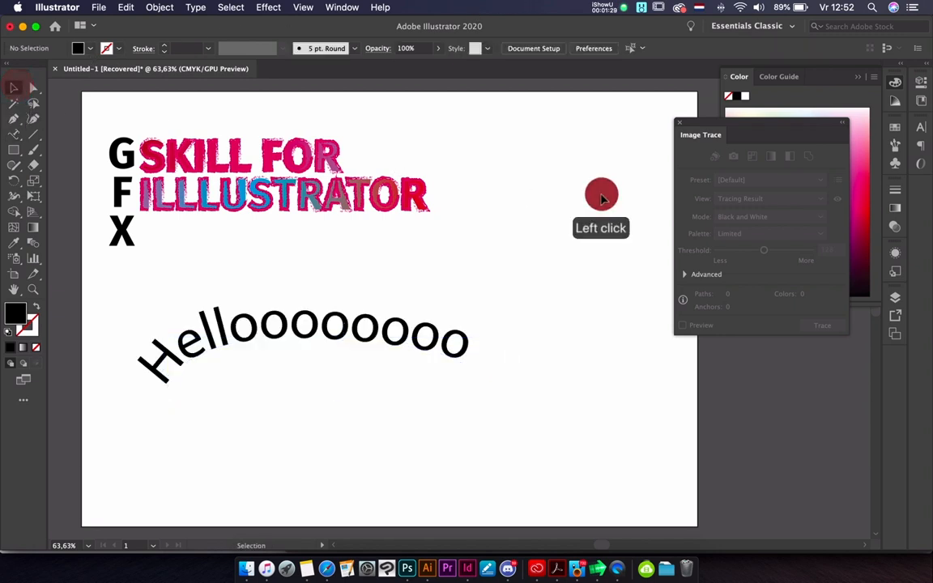
Move the curved Helloooooooo text slightly up and to the right, and delete it.
{"action": "left_click_drag", "start_coordinate": [371, 328], "coordinate": [361, 304]}
{"action": "left_click", "coordinate": [514, 268]}
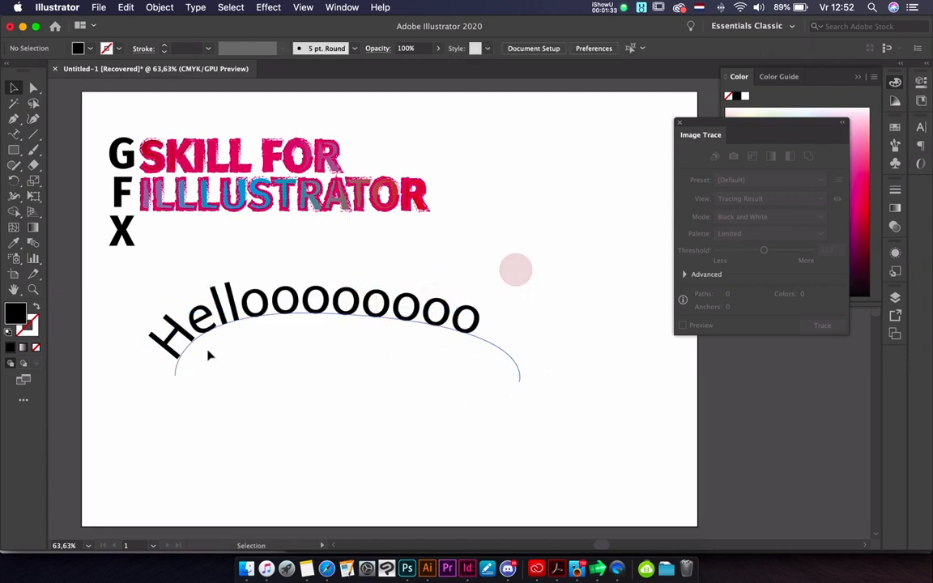
{"action": "left_click", "coordinate": [264, 316]}
{"action": "key", "text": "BackSpace"}
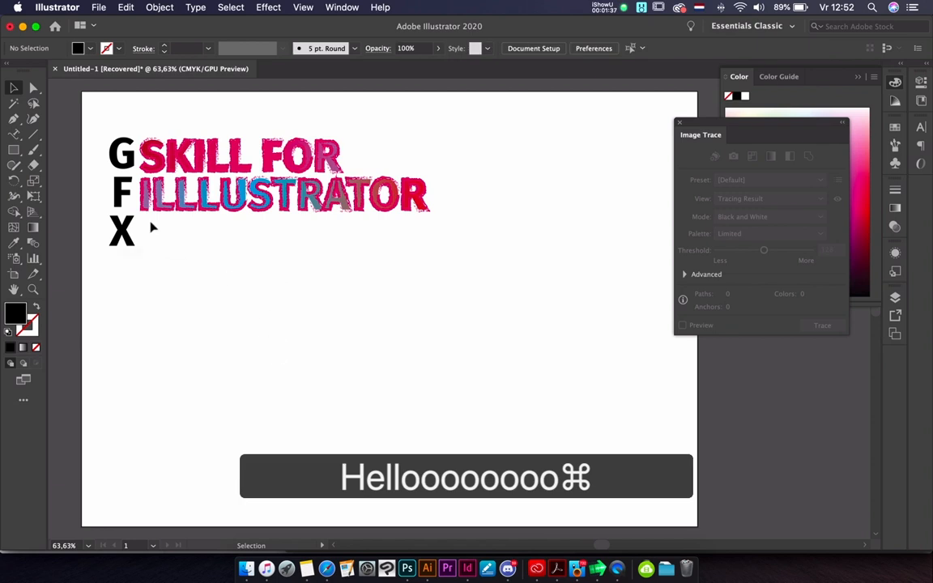
Add the point text HELLO in the blank area below the headline and finish with the text object selected.
{"action": "right_click", "coordinate": [15, 139]}
{"action": "left_click", "coordinate": [75, 134]}
{"action": "left_click", "coordinate": [209, 340]}
{"action": "key", "text": "BackSpace"}
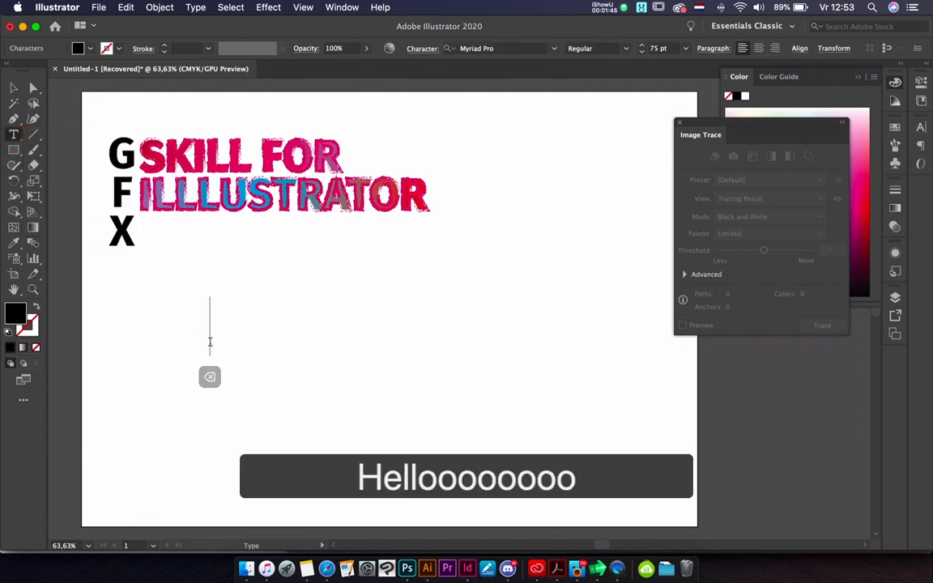
{"action": "type", "text": "HELLO"}
{"action": "left_click", "coordinate": [156, 347], "text": "super"}
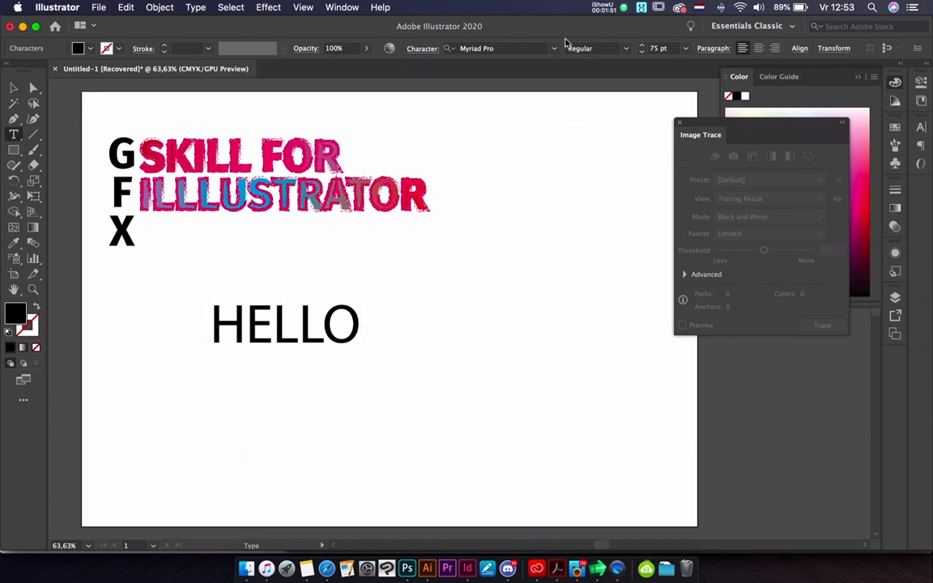
{"action": "left_click", "coordinate": [14, 87]}
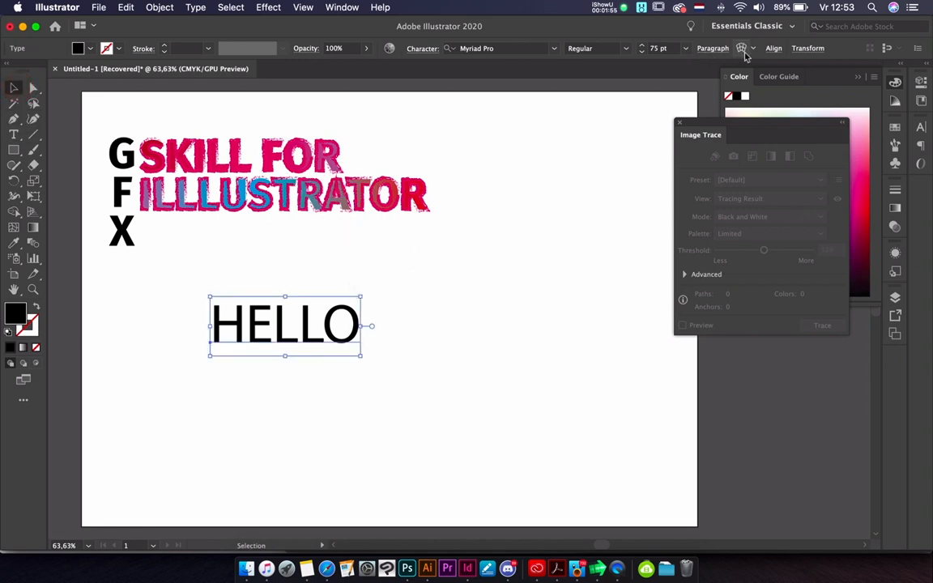
Open the warp options for the HELLO text and preview the Arc Upper, Arch, Shell Lower and Shell Upper styles.
{"action": "left_click", "coordinate": [744, 51]}
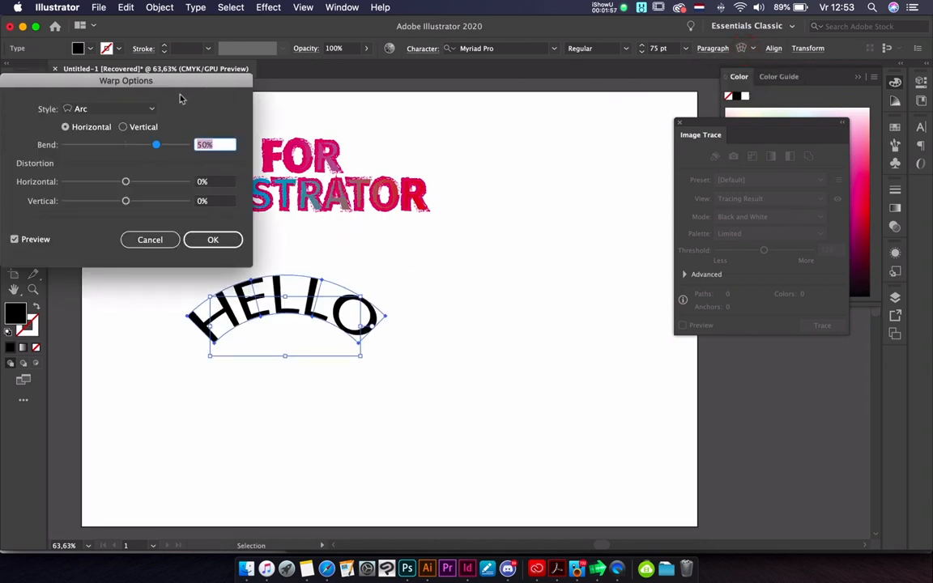
{"action": "left_click", "coordinate": [150, 109]}
{"action": "left_click", "coordinate": [110, 150]}
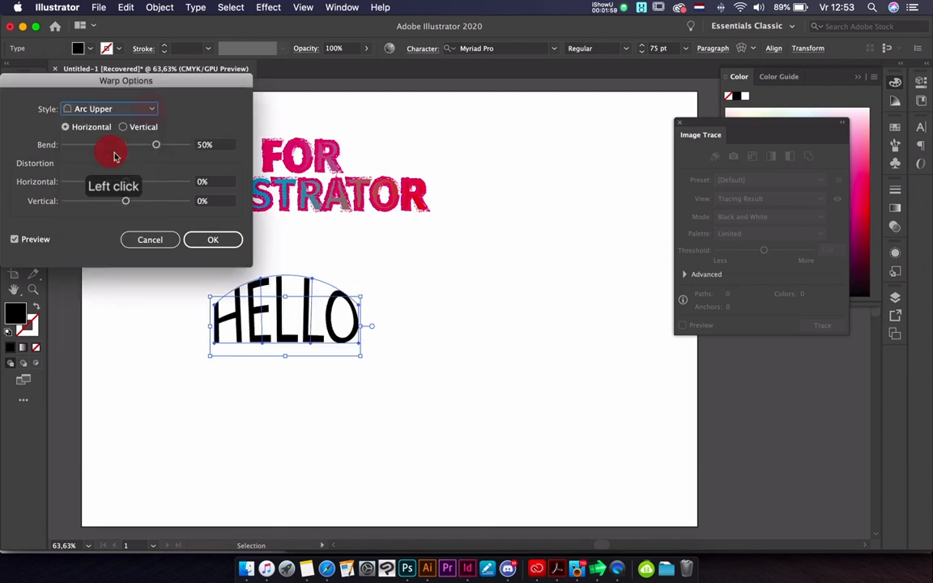
{"action": "left_click", "coordinate": [150, 111]}
{"action": "left_click", "coordinate": [120, 167]}
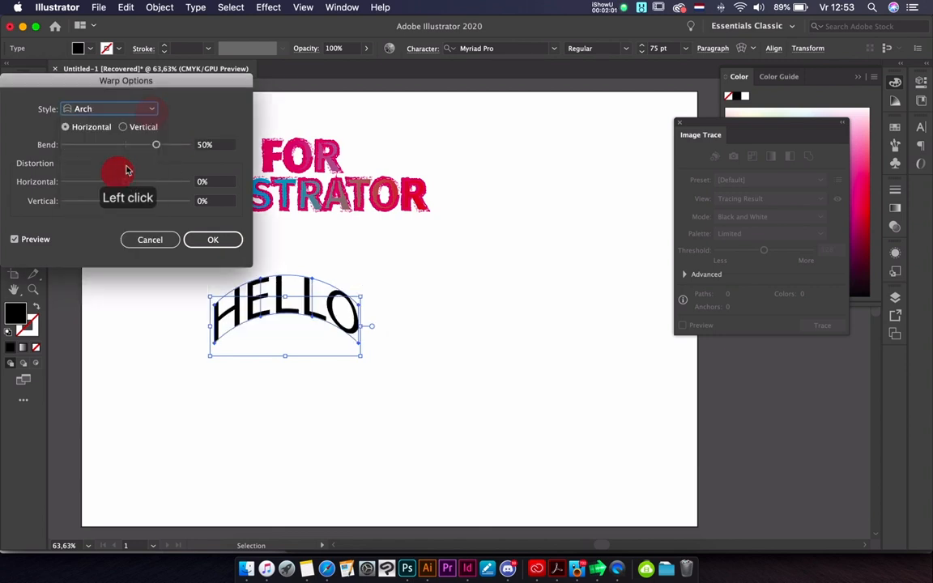
{"action": "left_click", "coordinate": [150, 109]}
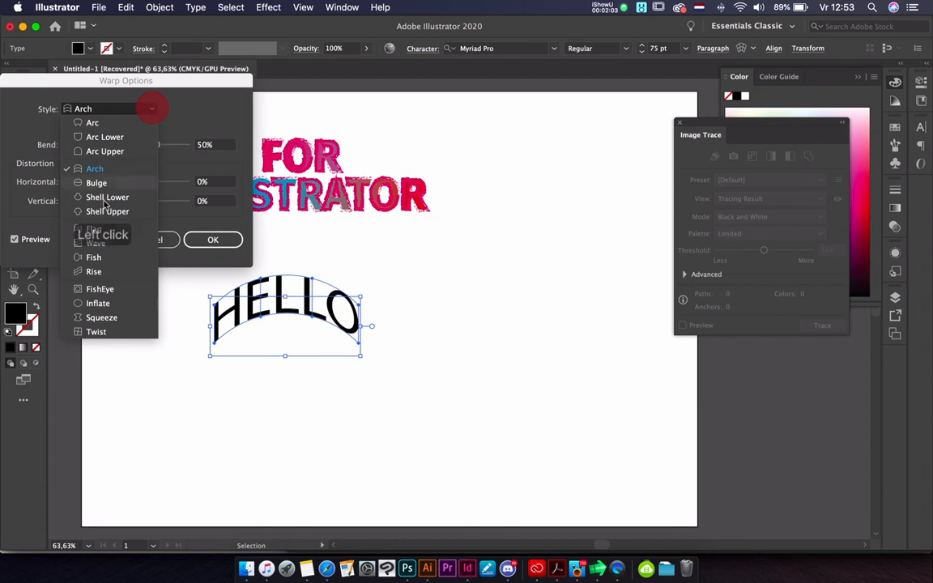
{"action": "left_click", "coordinate": [104, 199]}
{"action": "left_click", "coordinate": [150, 108]}
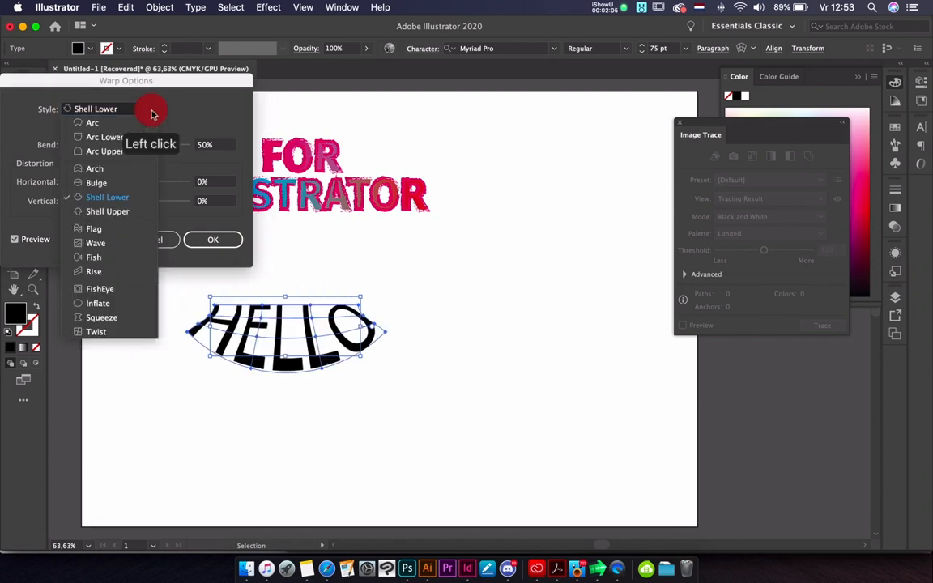
{"action": "left_click", "coordinate": [108, 211]}
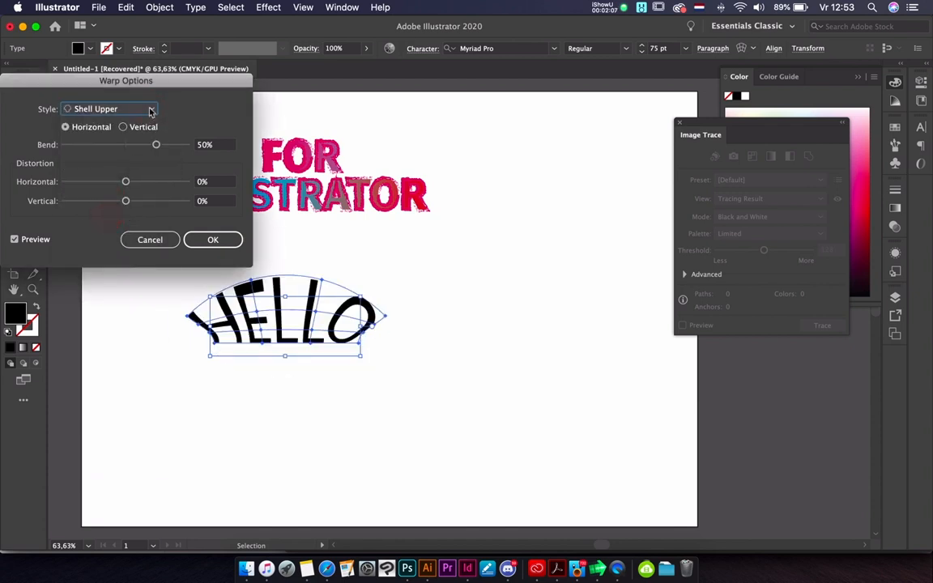
Preview the Wave, Flag, Rise, FishEye and Inflate warp styles on the HELLO text.
{"action": "left_click", "coordinate": [151, 108]}
{"action": "left_click", "coordinate": [110, 242]}
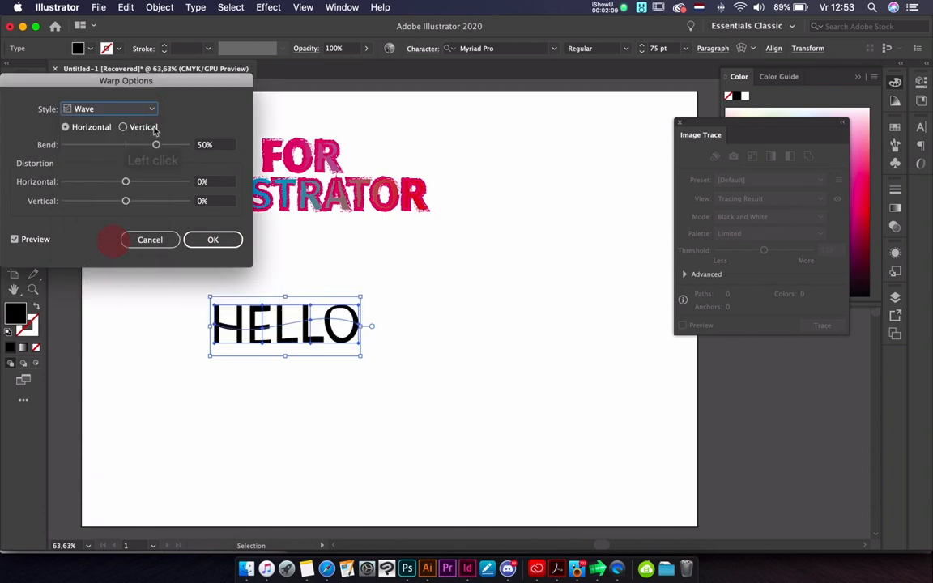
{"action": "left_click", "coordinate": [150, 109]}
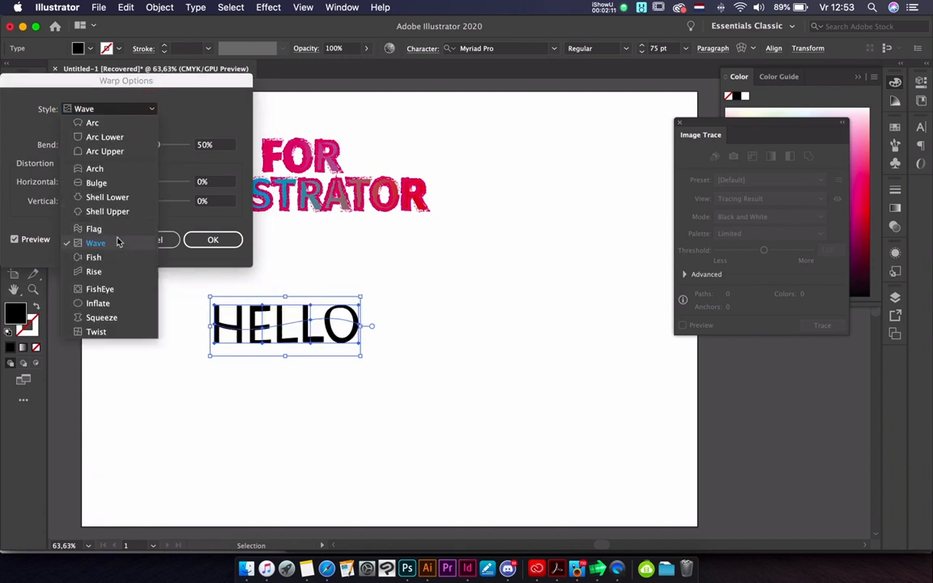
{"action": "left_click", "coordinate": [119, 233]}
{"action": "left_click", "coordinate": [152, 108]}
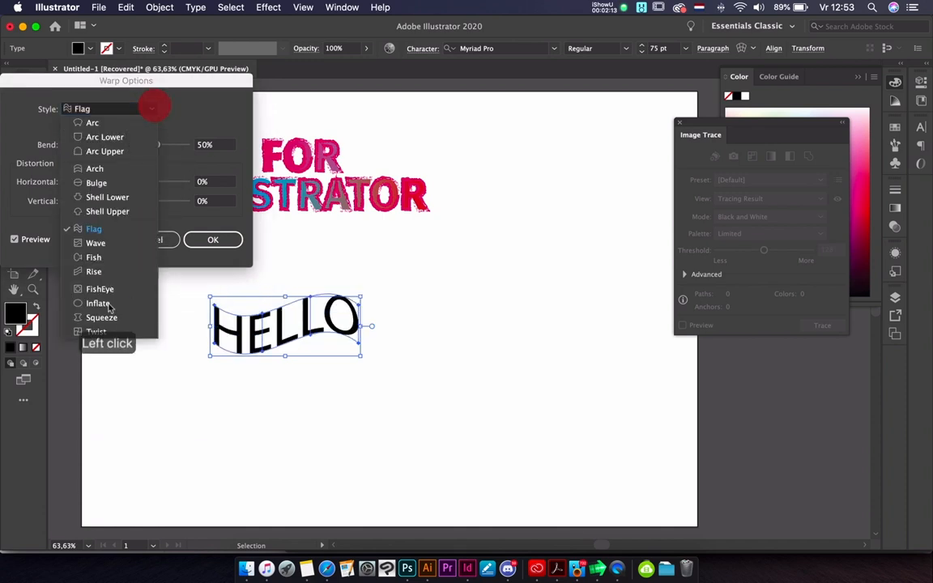
{"action": "left_click", "coordinate": [103, 272]}
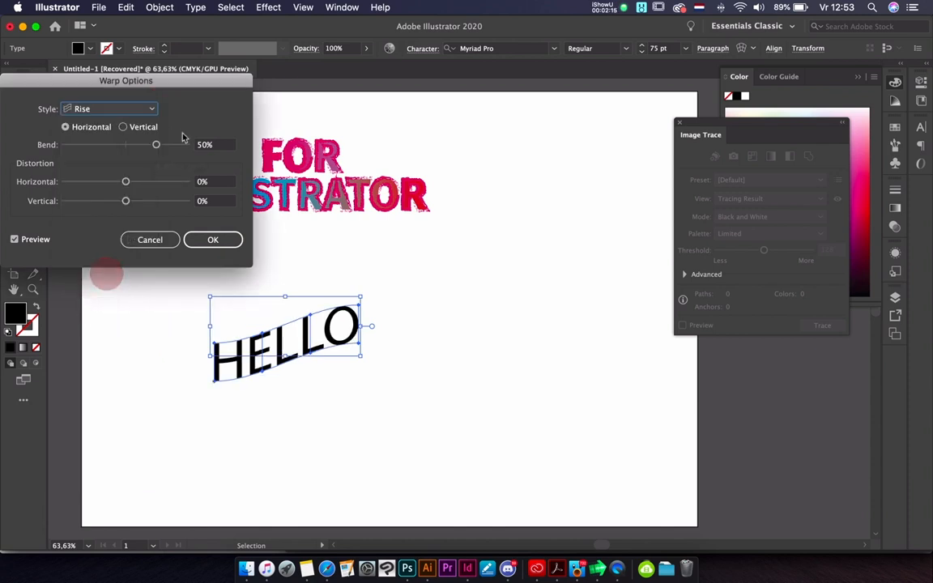
{"action": "left_click", "coordinate": [152, 109]}
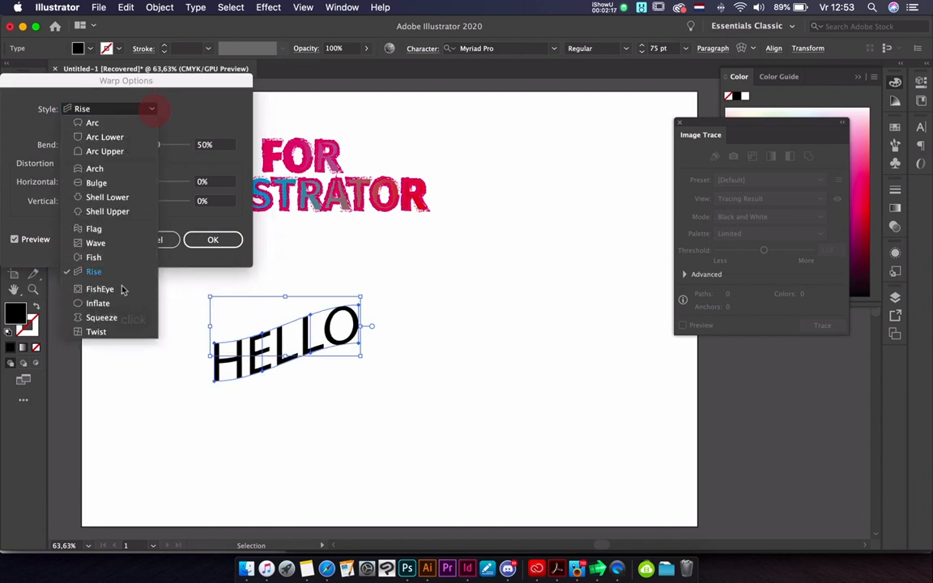
{"action": "left_click", "coordinate": [123, 288]}
{"action": "left_click", "coordinate": [151, 108]}
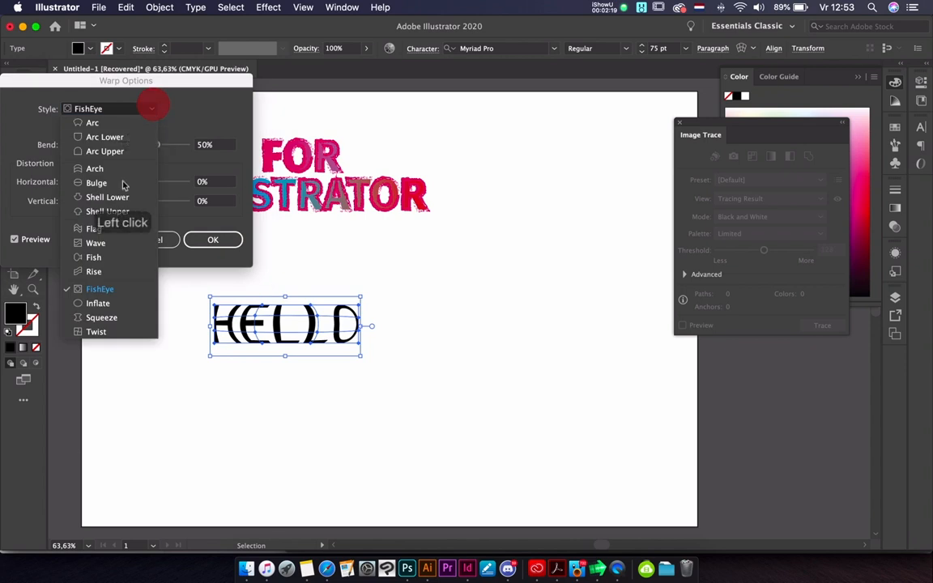
{"action": "left_click", "coordinate": [114, 304]}
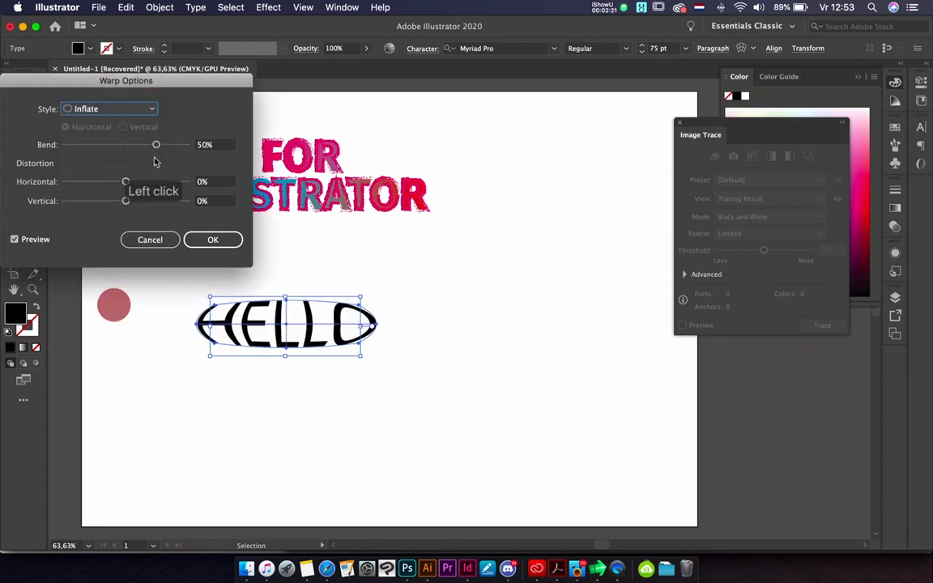
Apply a horizontal Squeeze warp with 15% bend to the HELLO text.
{"action": "left_click", "coordinate": [154, 111]}
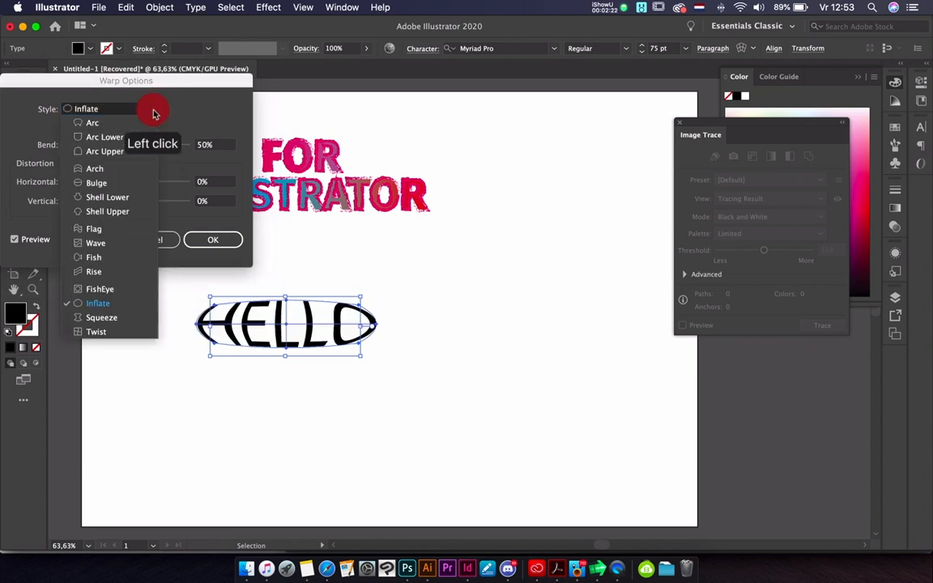
{"action": "left_click", "coordinate": [128, 317]}
{"action": "left_click_drag", "start_coordinate": [157, 146], "coordinate": [136, 154]}
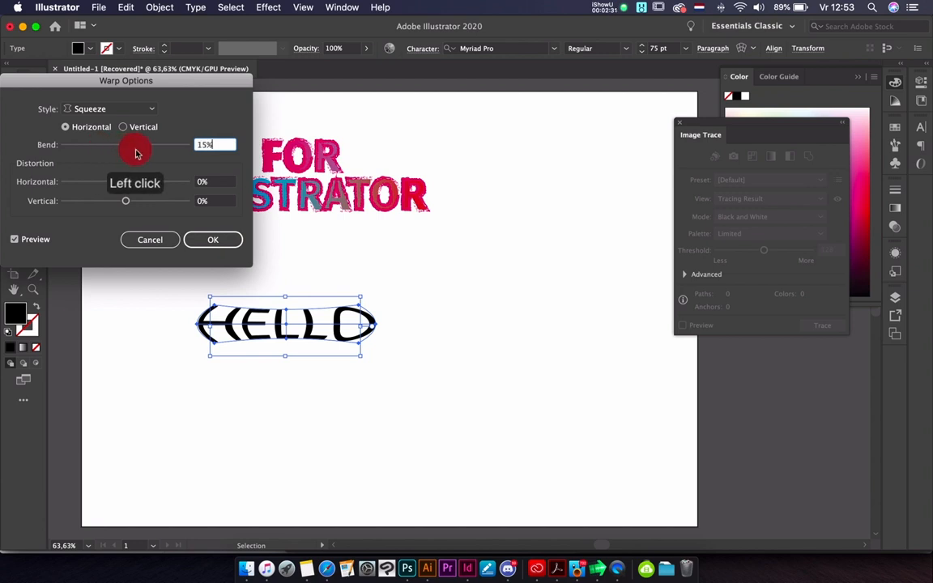
{"action": "left_click", "coordinate": [235, 237]}
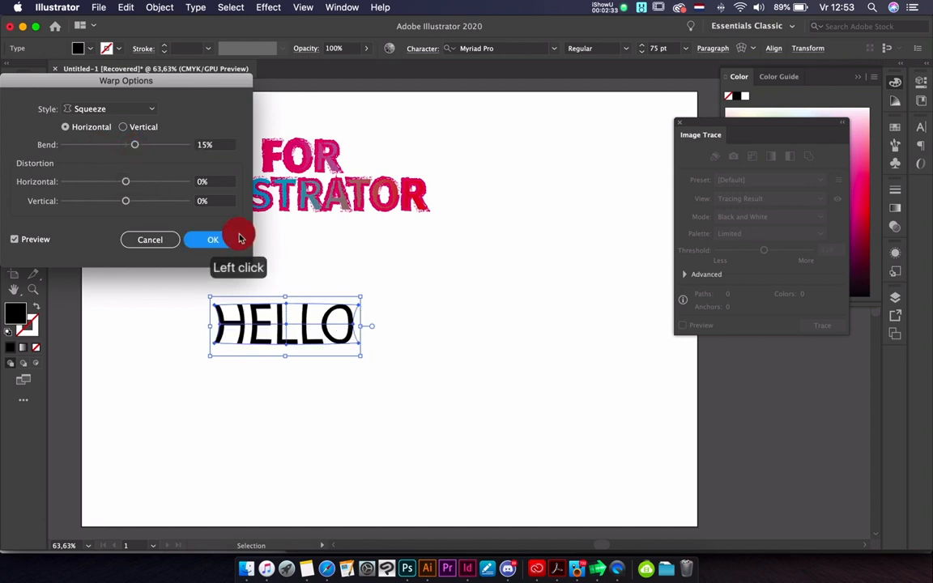
Move the warped HELLO text a little to the right and slightly up.
{"action": "left_click", "coordinate": [12, 89]}
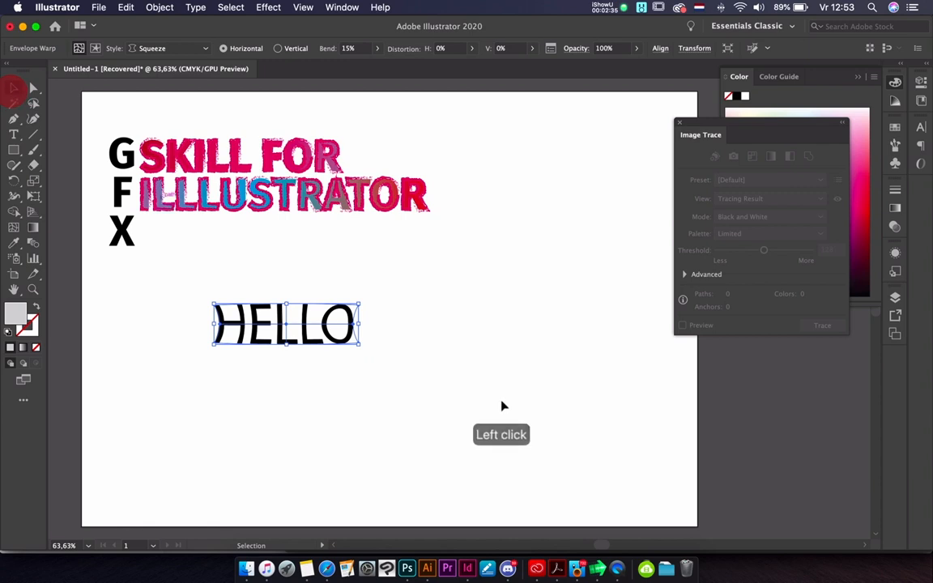
{"action": "left_click", "coordinate": [499, 395]}
{"action": "left_click", "coordinate": [310, 339]}
{"action": "mouse_move", "coordinate": [310, 339]}
{"action": "left_mouse_down"}
{"action": "mouse_move", "coordinate": [317, 329]}
{"action": "mouse_move", "coordinate": [371, 321]}
{"action": "mouse_move", "coordinate": [298, 304]}
{"action": "mouse_move", "coordinate": [308, 327]}
{"action": "left_mouse_up"}
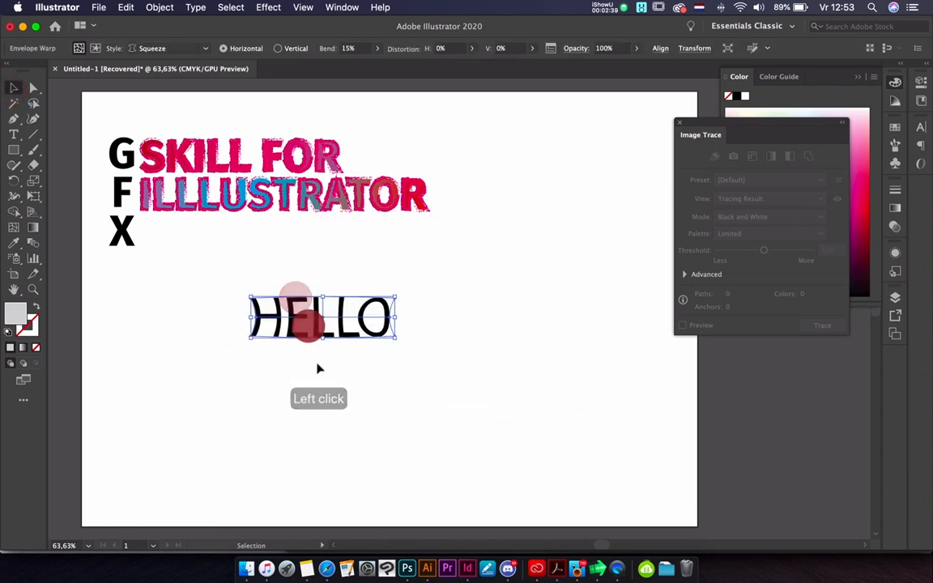
{"action": "left_click", "coordinate": [195, 7]}
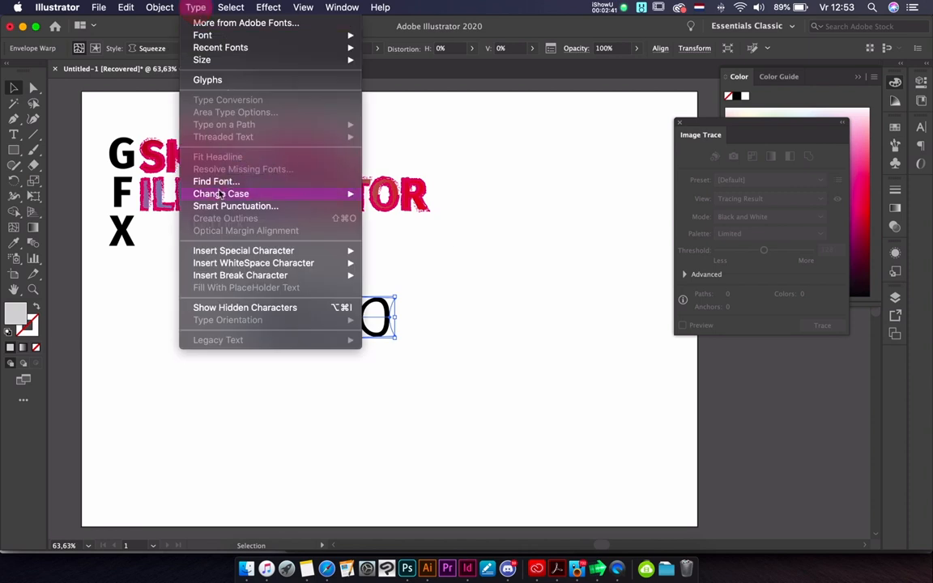
{"action": "left_click", "coordinate": [516, 256]}
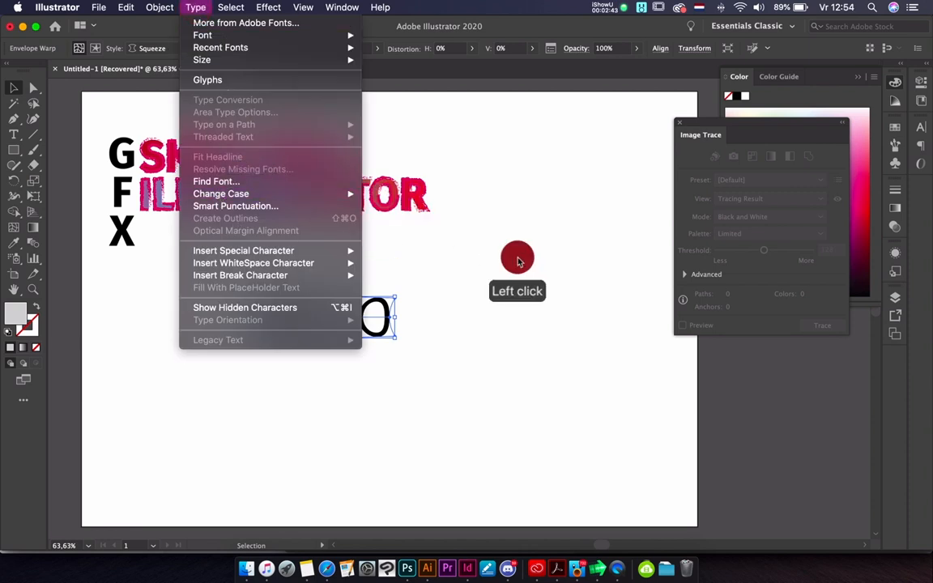
{"action": "left_click", "coordinate": [383, 307]}
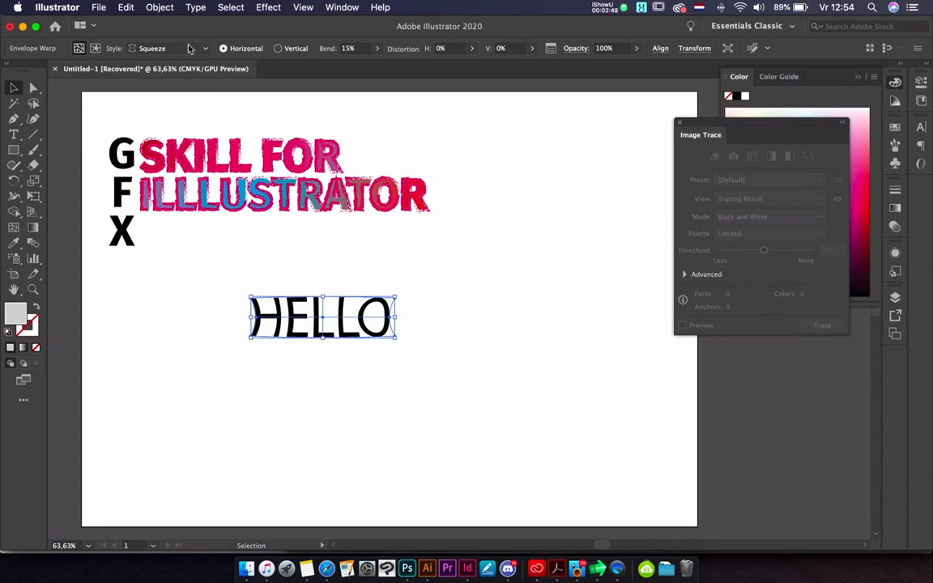
Switch the warped HELLO object to editing its envelope contents, create outlines from the text, and deselect it.
{"action": "left_click", "coordinate": [97, 48]}
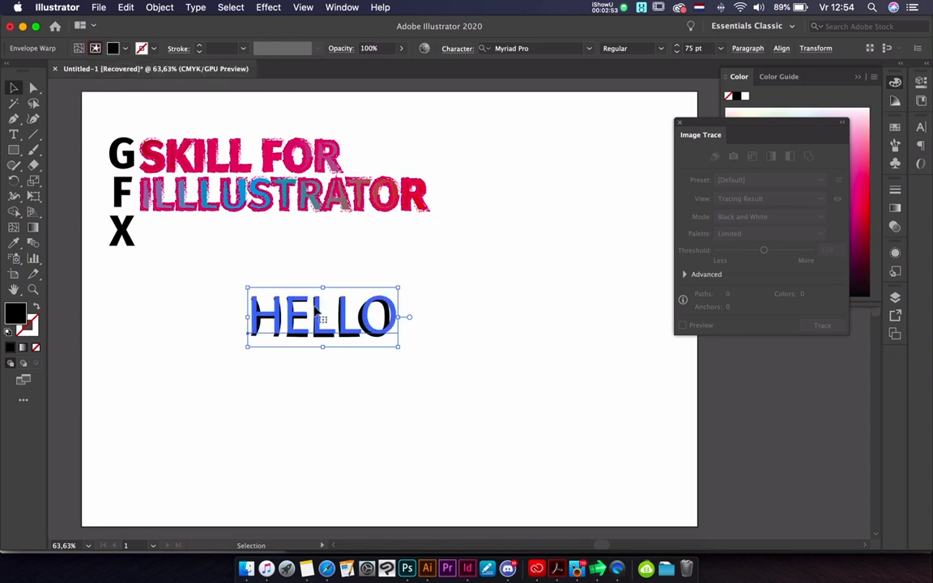
{"action": "left_click", "coordinate": [159, 10]}
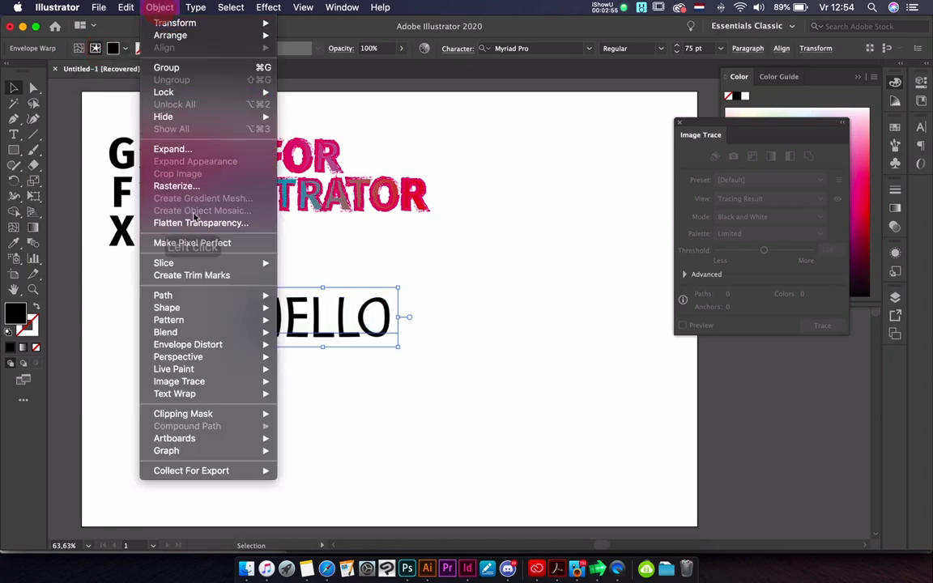
{"action": "mouse_move", "coordinate": [185, 6]}
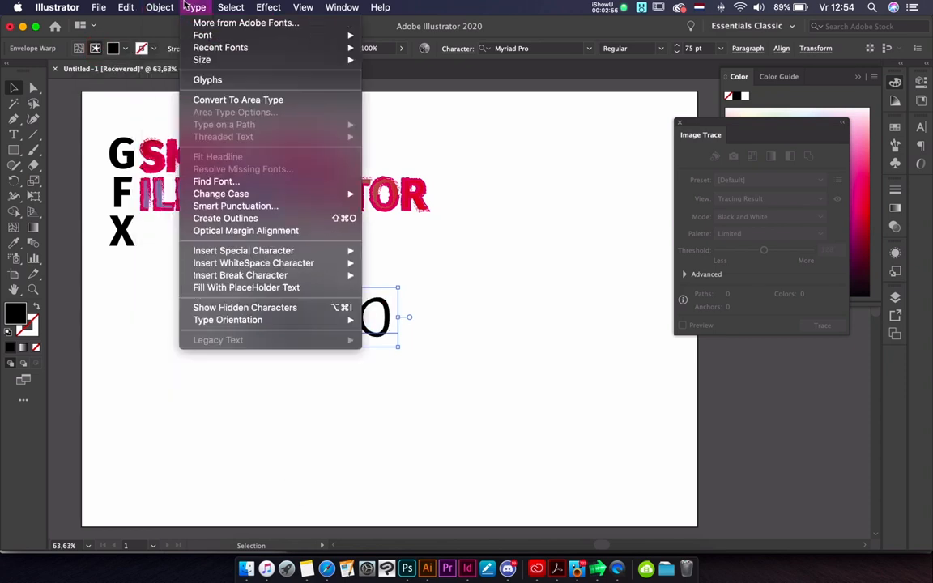
{"action": "left_click", "coordinate": [230, 220]}
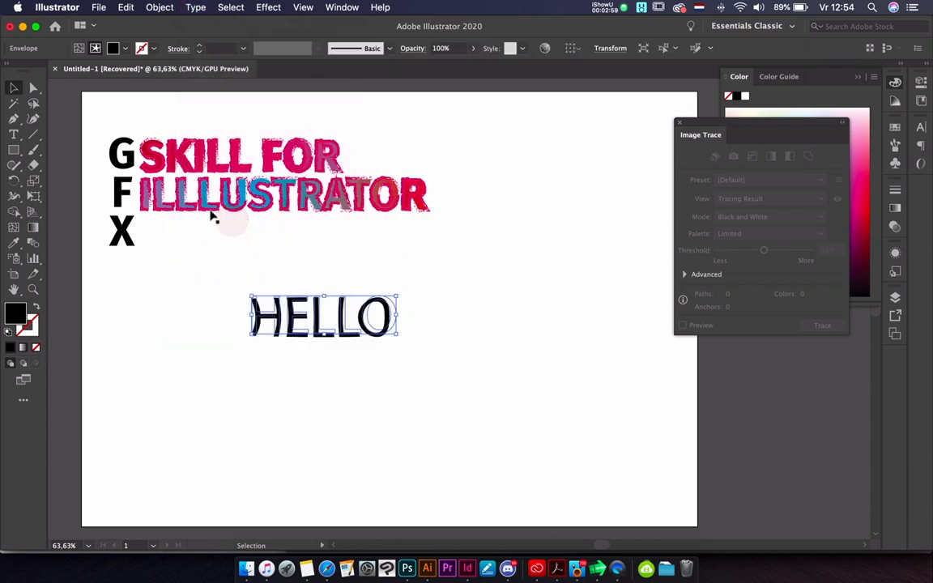
{"action": "left_click", "coordinate": [15, 85]}
{"action": "left_click", "coordinate": [462, 296]}
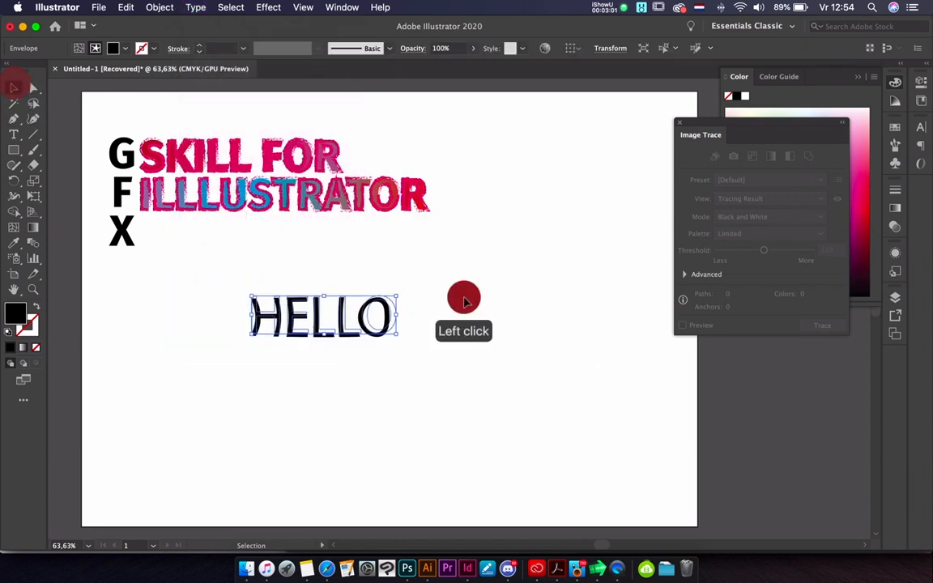
{"action": "left_click", "coordinate": [380, 309]}
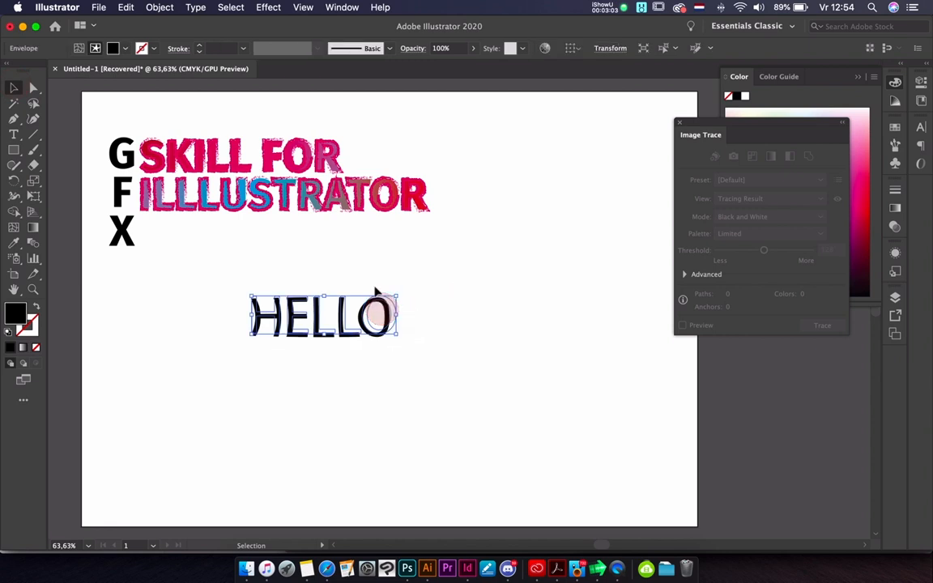
{"action": "left_click", "coordinate": [429, 327]}
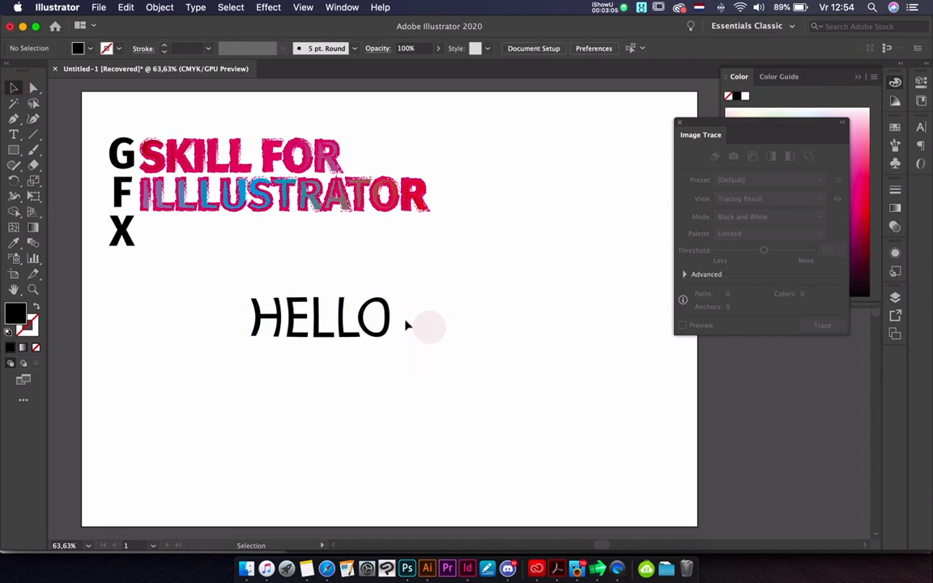